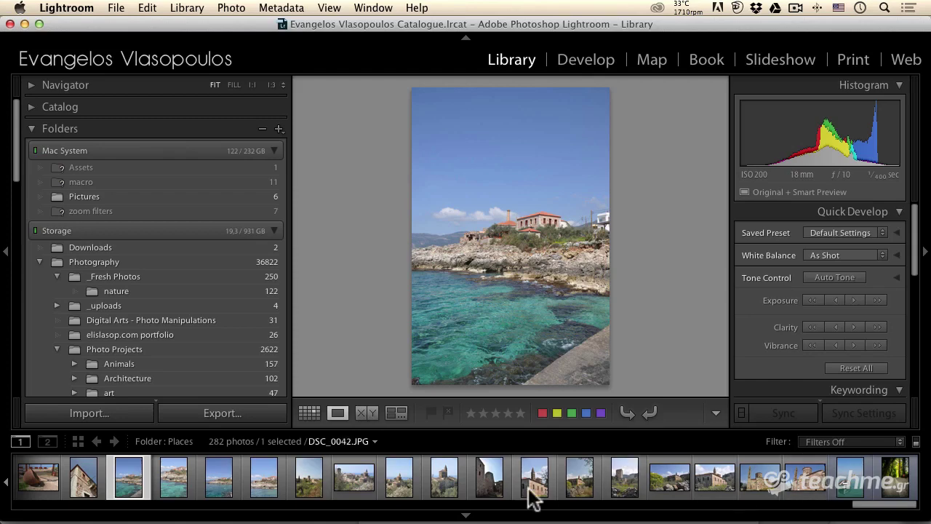
Step: Send the original DSC_0088.JPG from Lightroom to Photoshop CC via Edit In > Edit Original
right_click(125, 479)
mouse_move(218, 207)
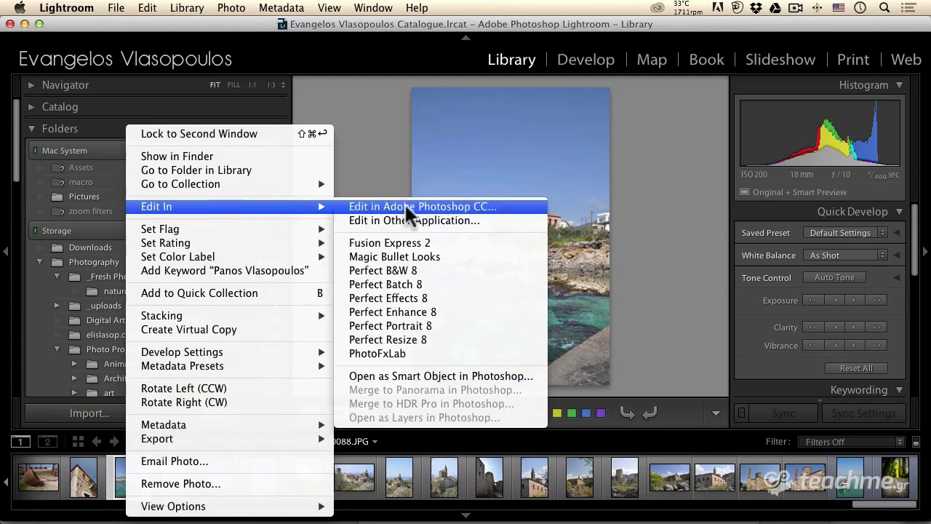
click(405, 205)
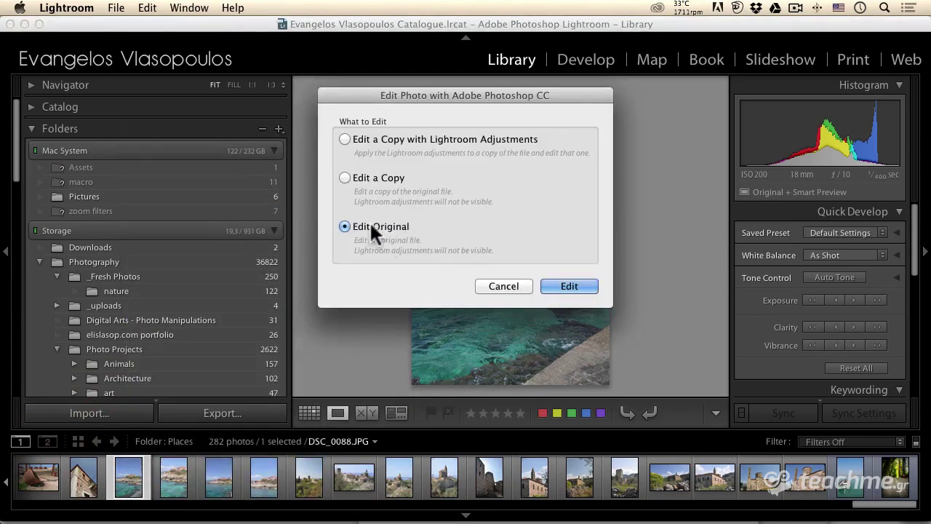
click(568, 286)
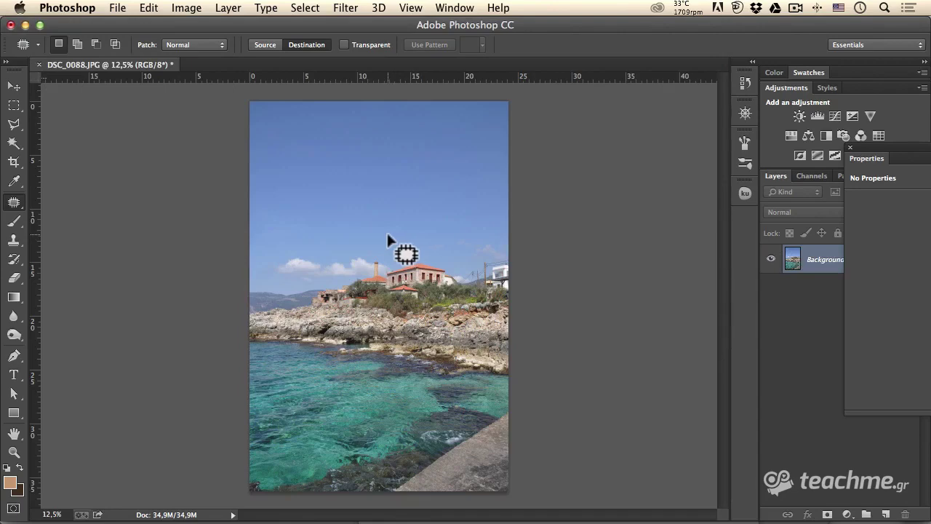
Step: Close the Properties panel and show the Actions panel
key(super+0)
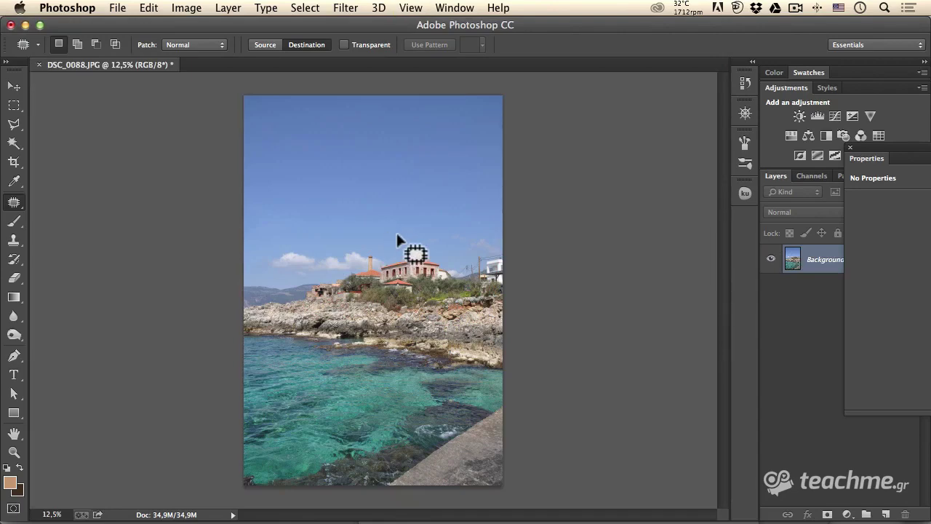
click(852, 154)
click(452, 8)
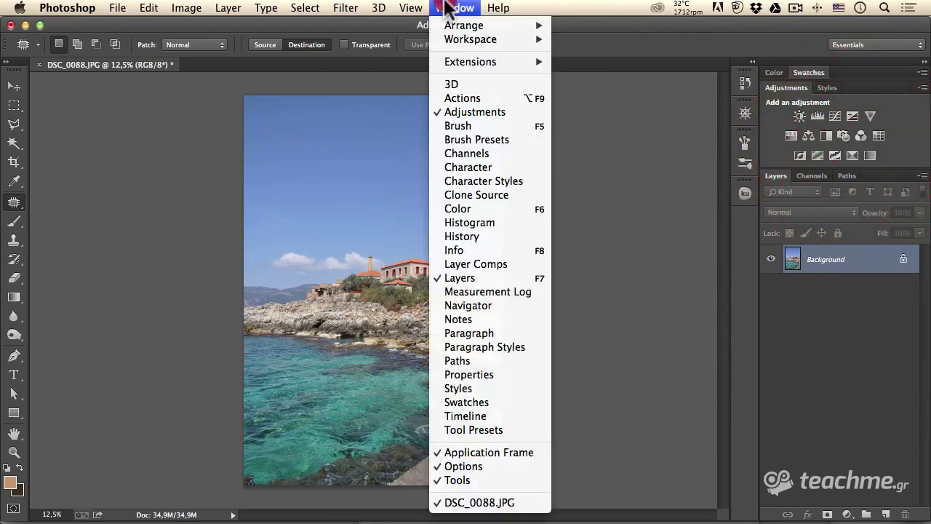
click(472, 99)
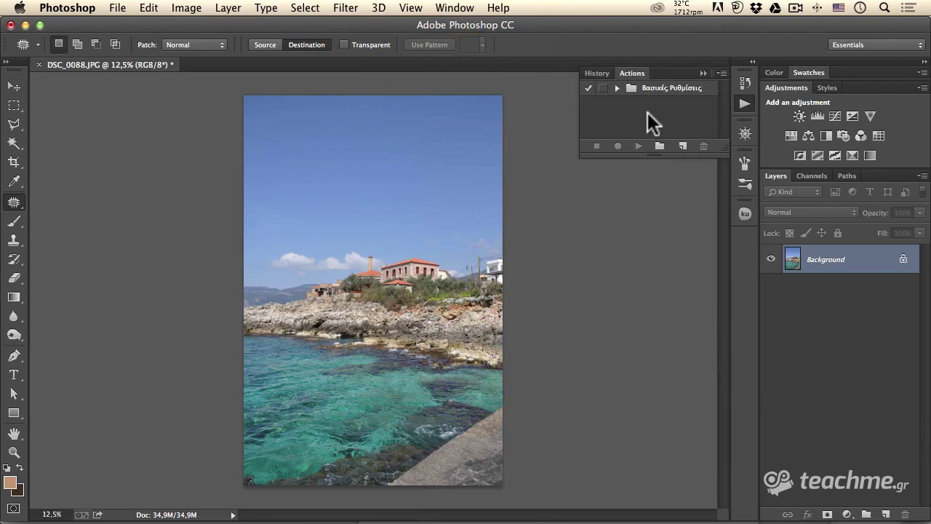
Step: Create a Lightroom Droplet action in the existing set and start recording it
click(683, 146)
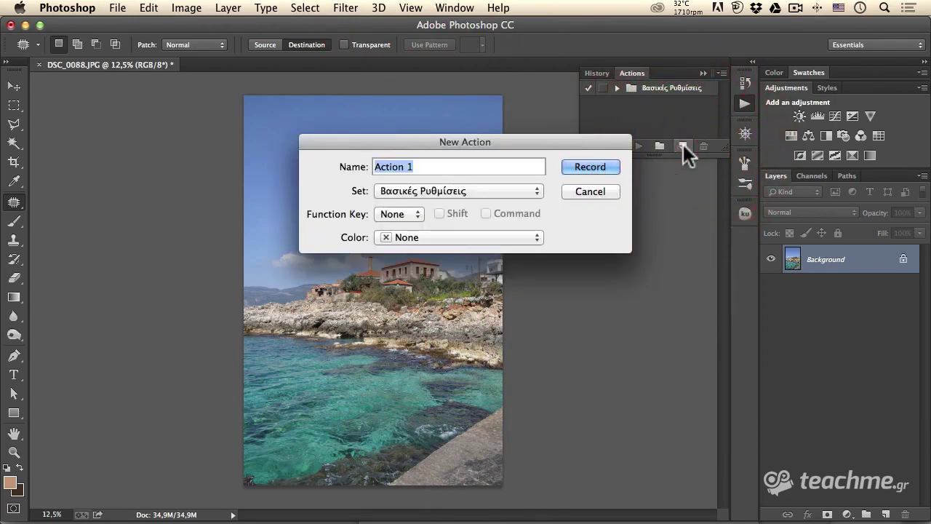
text(Li)
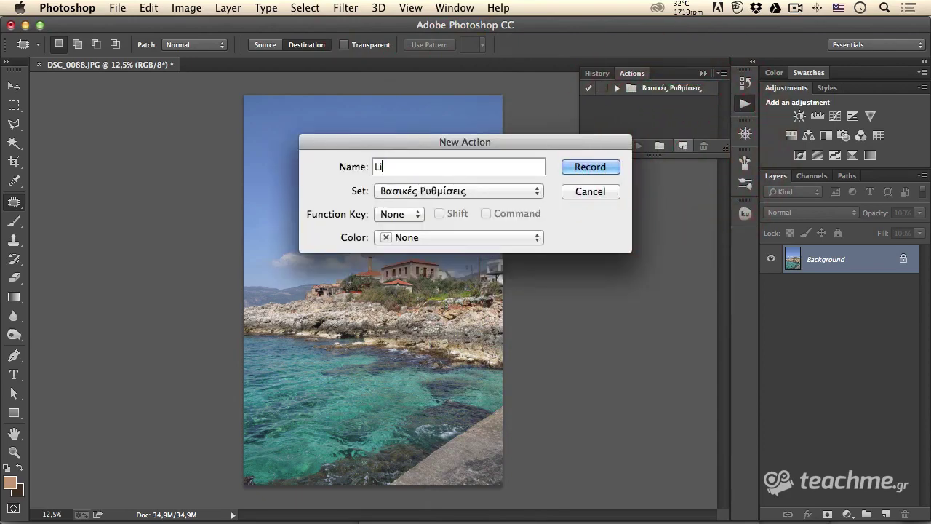
text(ght )
text(r)
text(oomDrop)
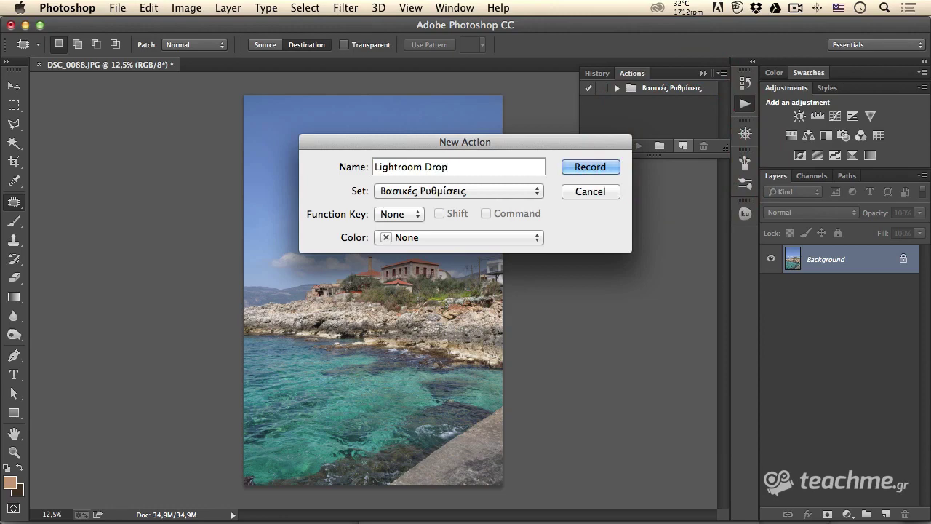
text(let)
click(490, 191)
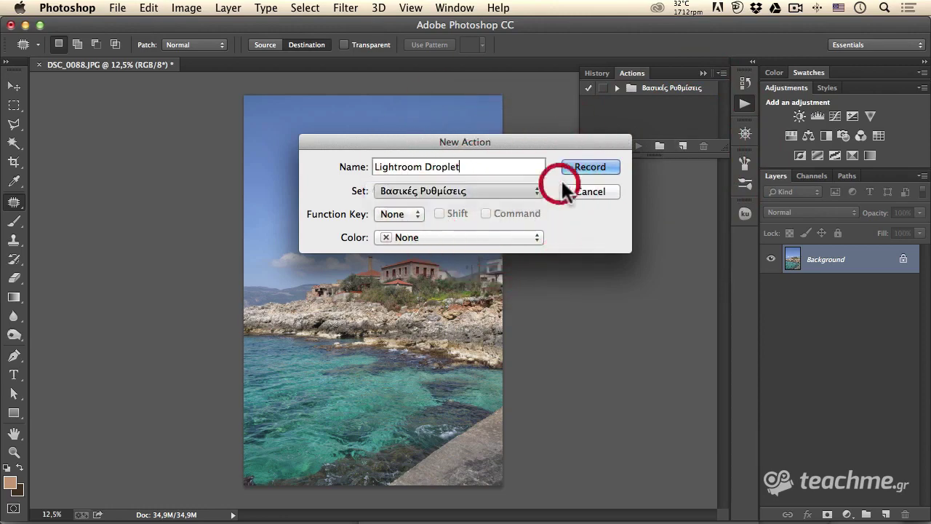
click(578, 167)
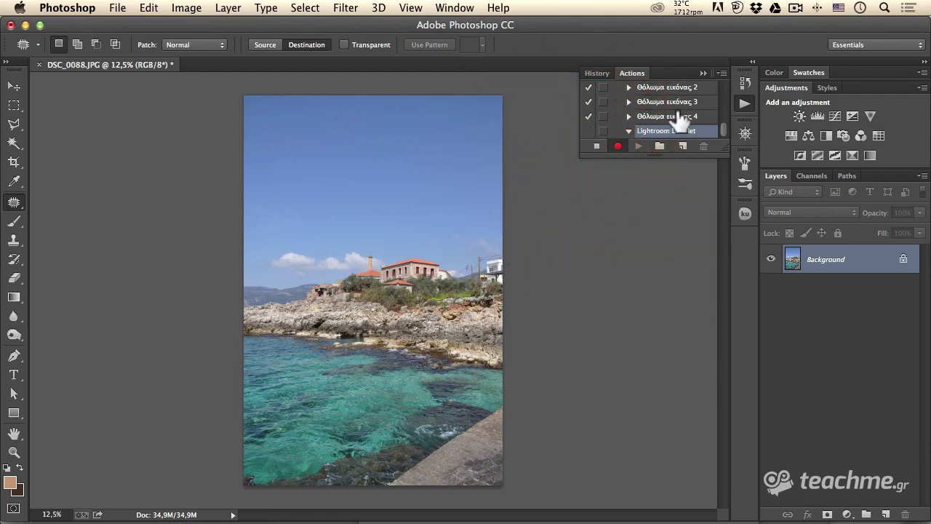
drag(715, 153, 705, 275)
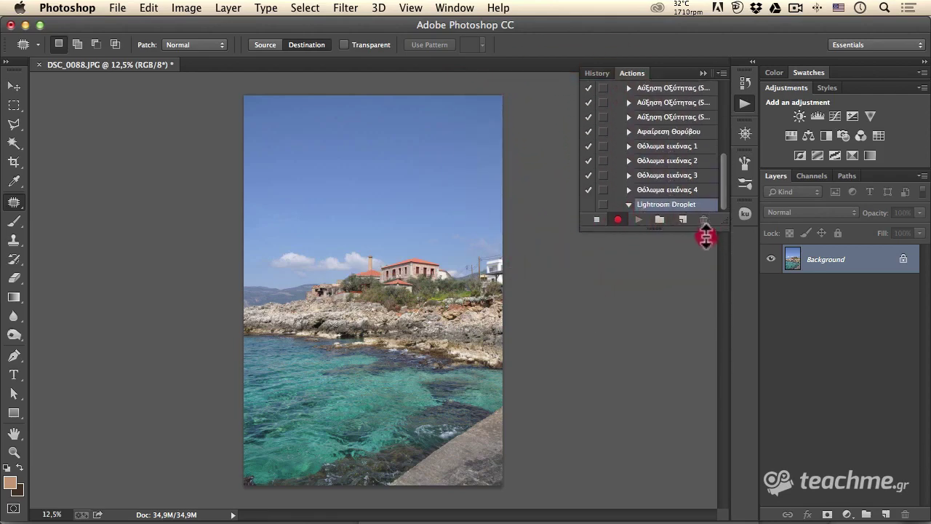
drag(727, 235, 717, 255)
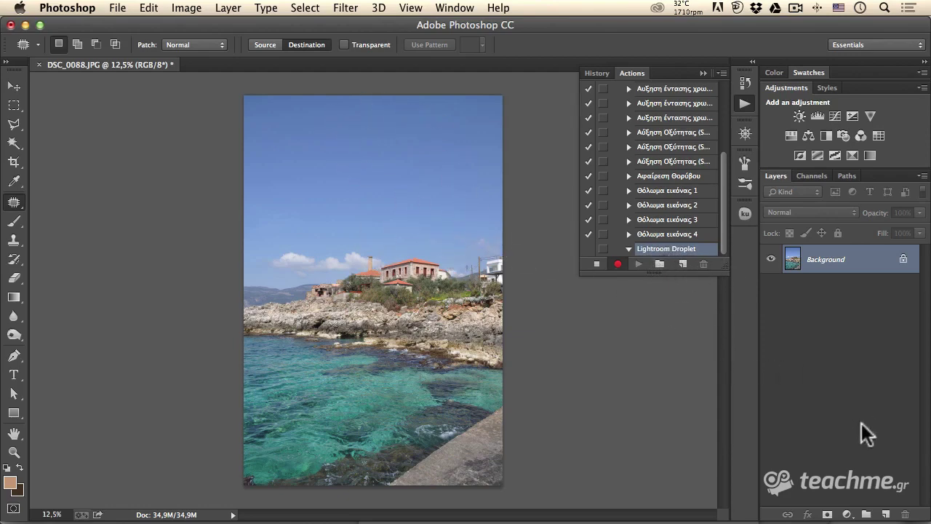
Step: Create Layer 1 with 0% fill and add an inside-positioned Stroke effect
click(886, 514)
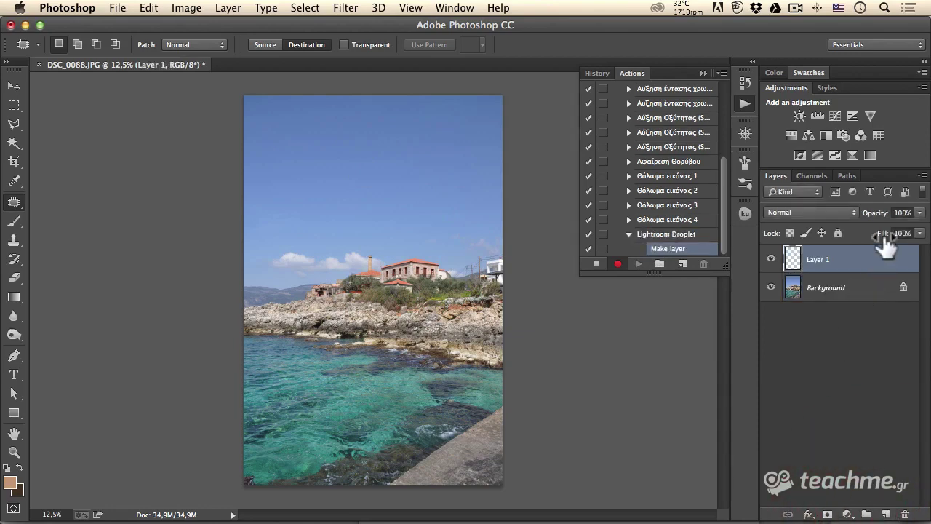
drag(884, 237, 789, 236)
double_click(856, 259)
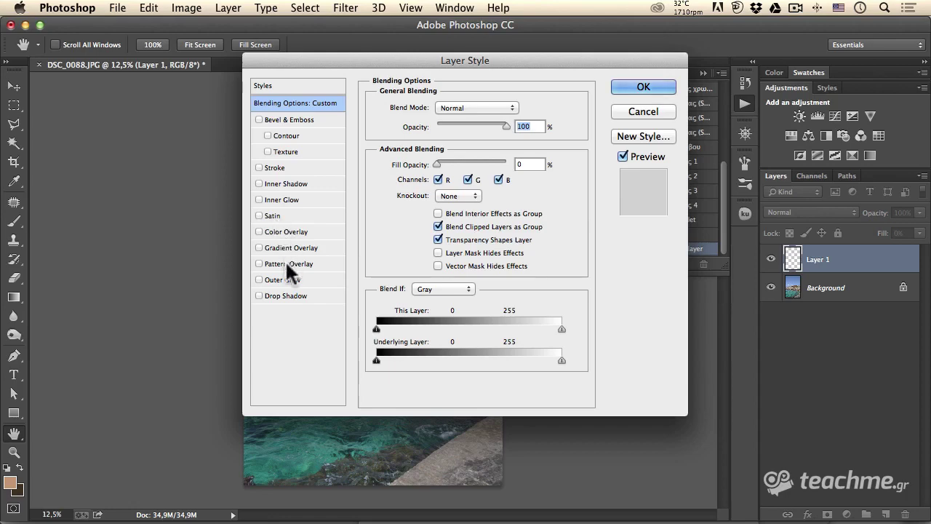
click(277, 168)
drag(349, 60, 573, 85)
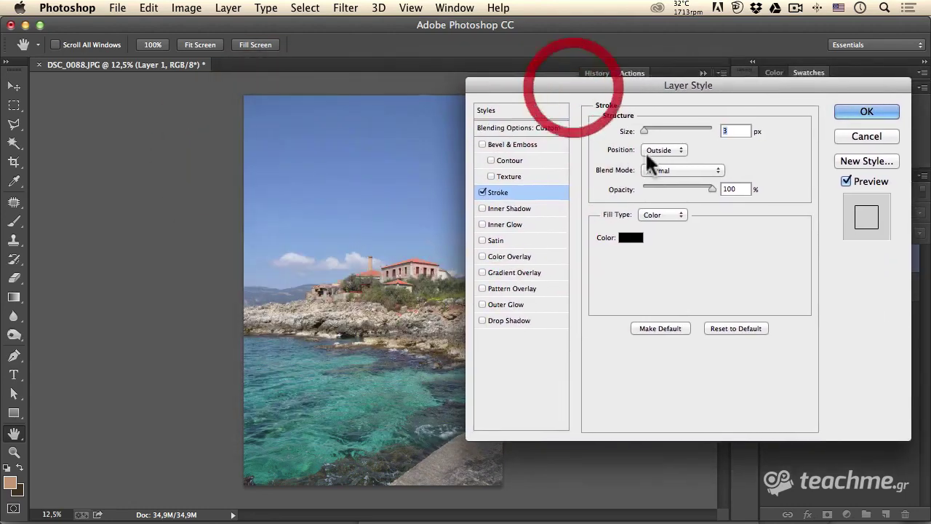
click(660, 152)
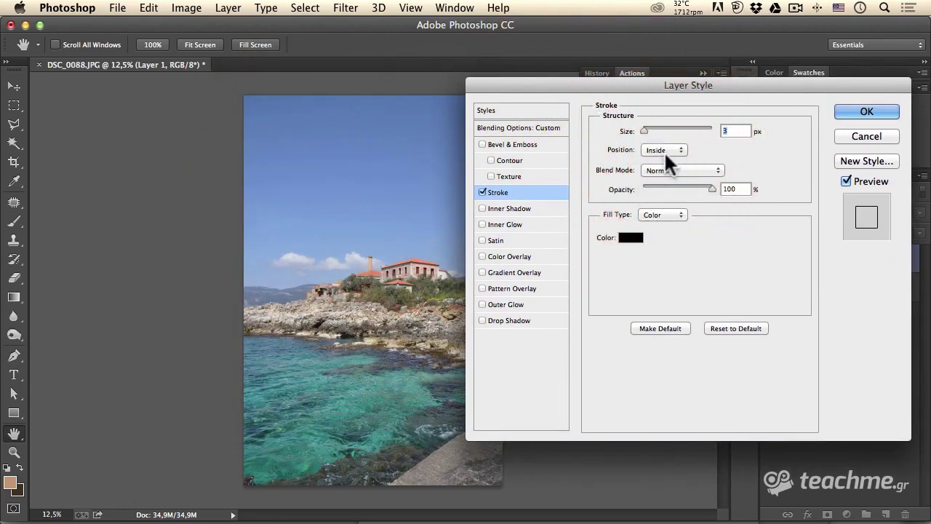
drag(645, 129, 649, 130)
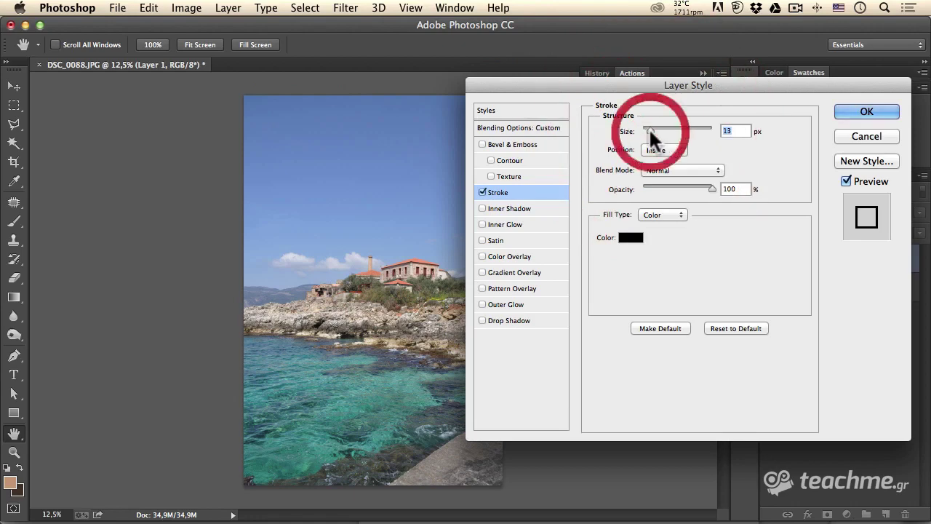
key(Return)
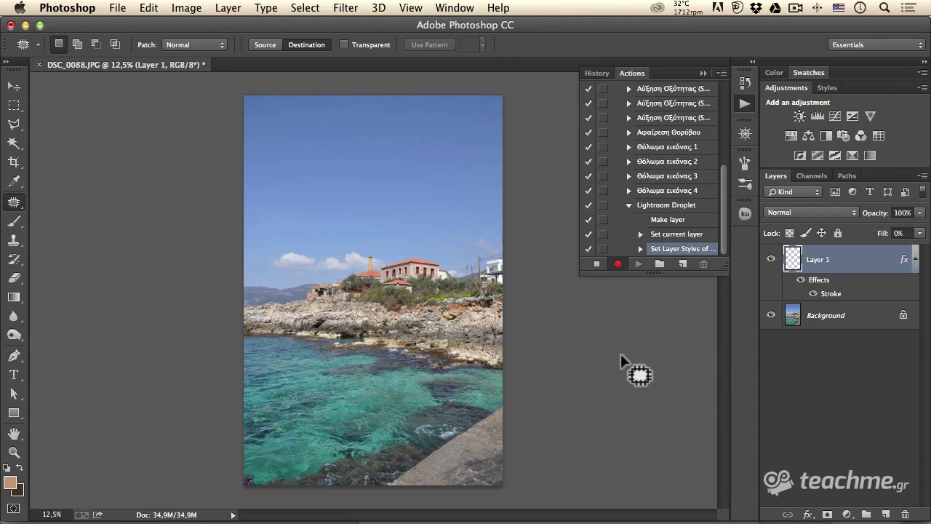
Step: Reset default colours and fill Layer 1 with the black foreground colour
key(d)
key(shift+F5)
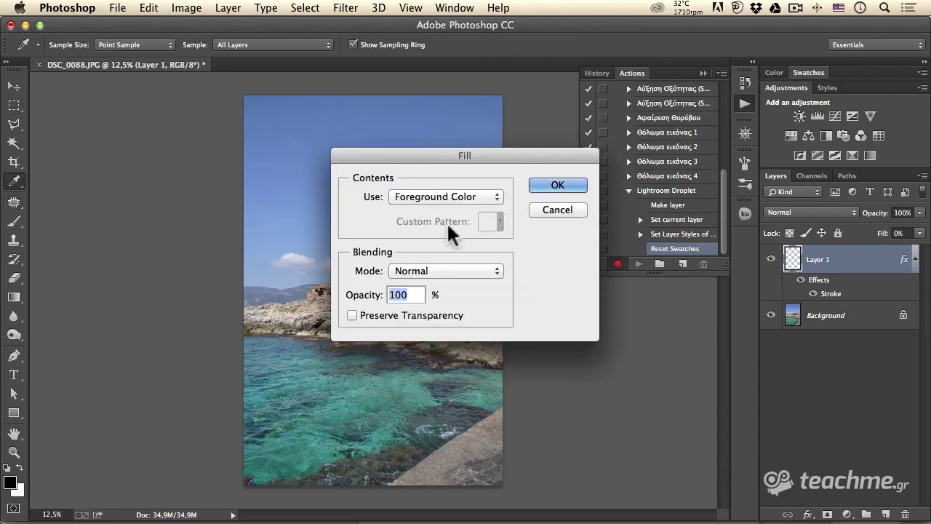
click(542, 185)
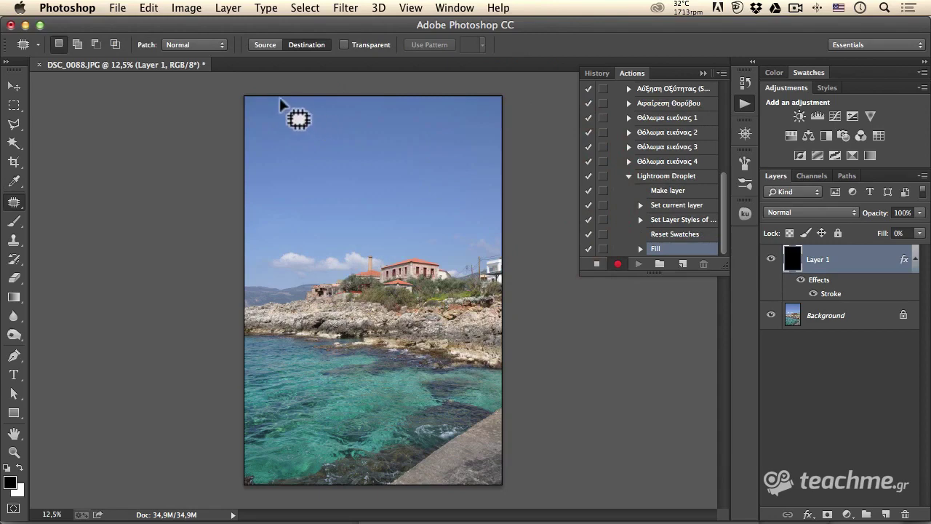
Step: Widen Layer 1's stroke to size 20
double_click(852, 258)
click(498, 192)
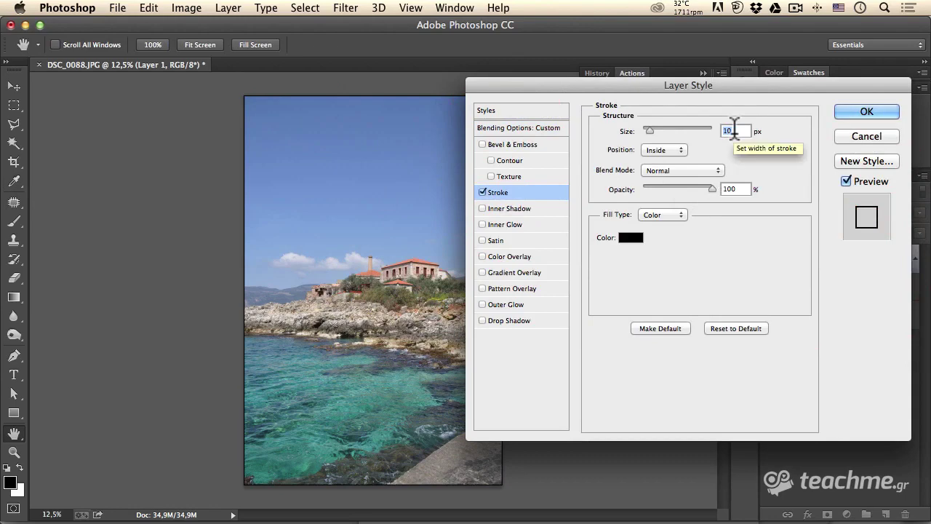
key(shift+Up)
key(Down)
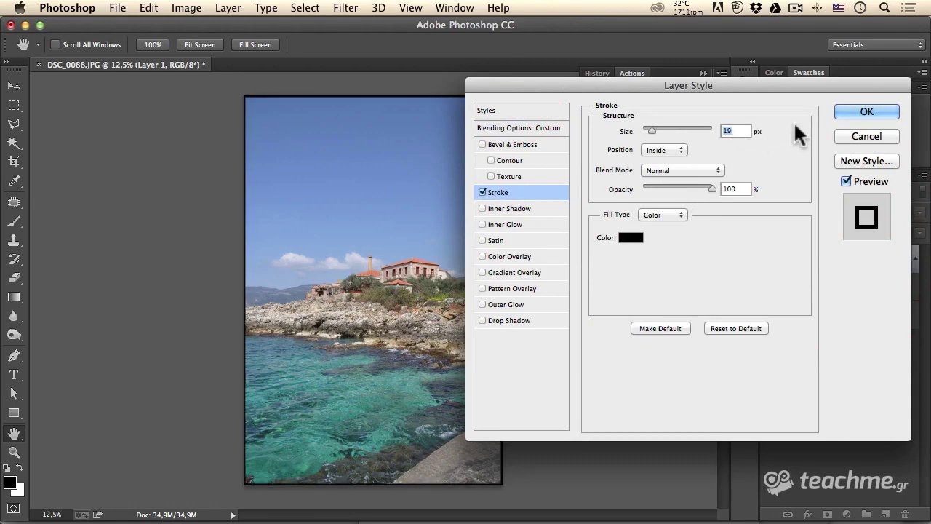
text(20)
key(Return)
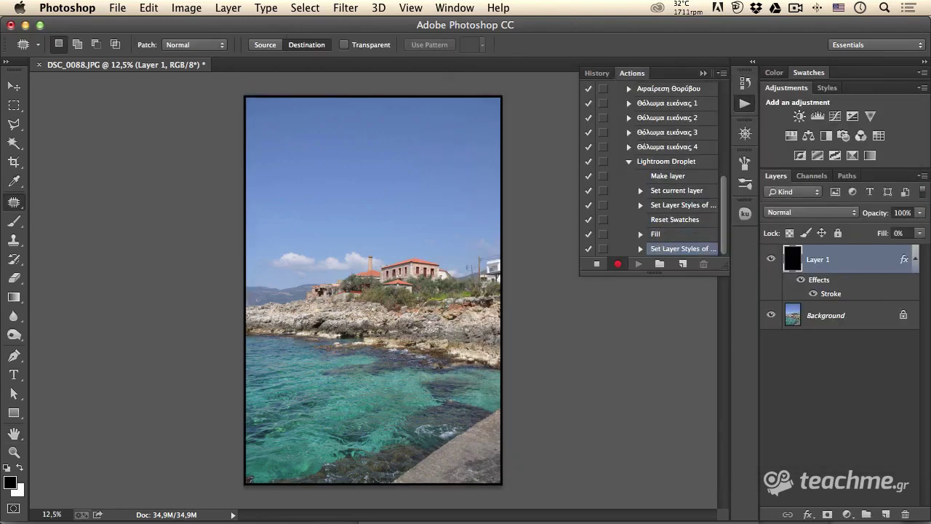
drag(687, 274, 703, 379)
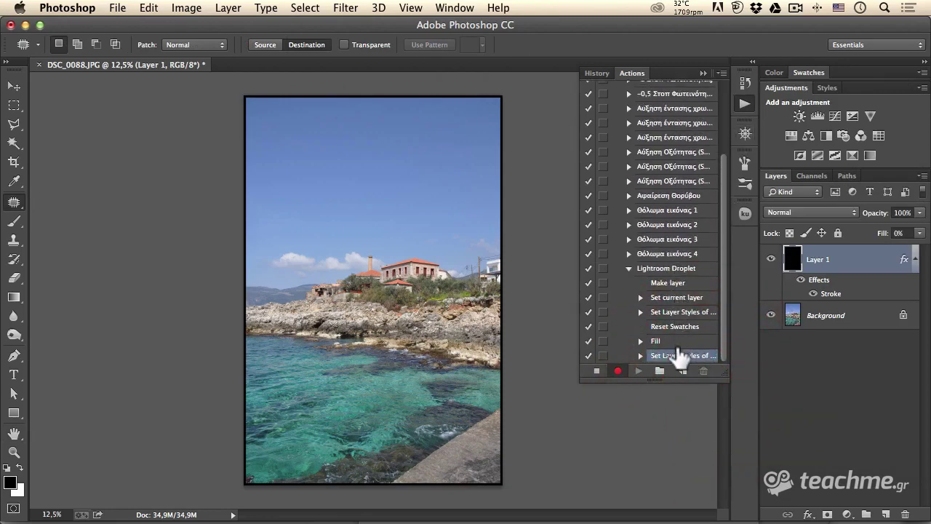
Step: Confirm the layer style, stop recording, and delete the Lightroom Droplet set
double_click(862, 262)
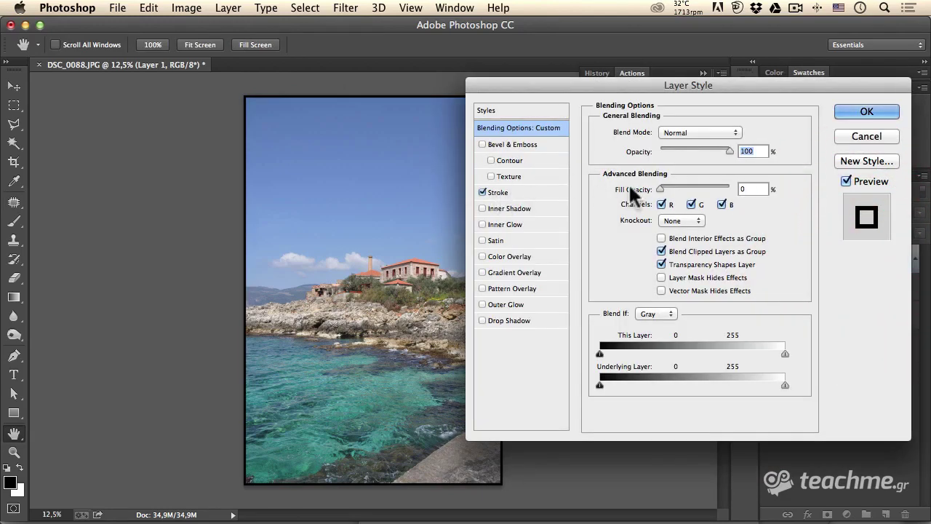
click(866, 111)
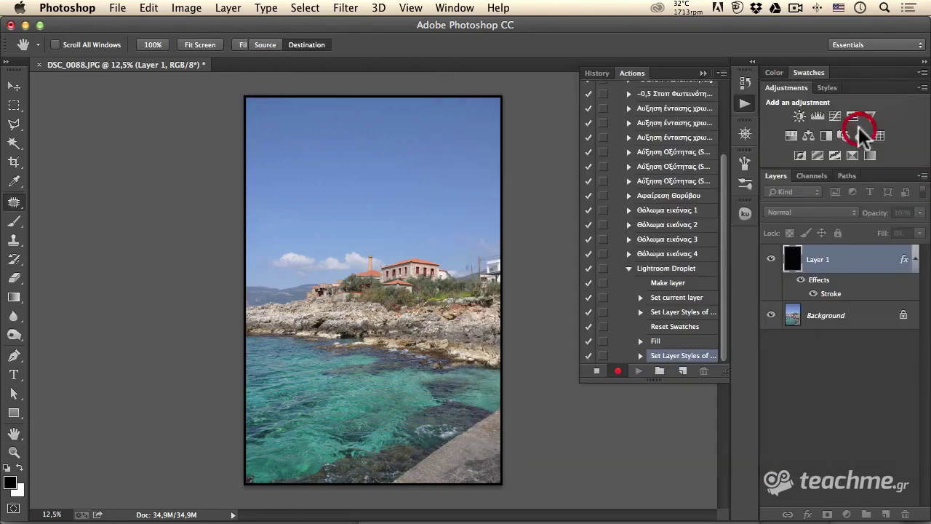
click(665, 268)
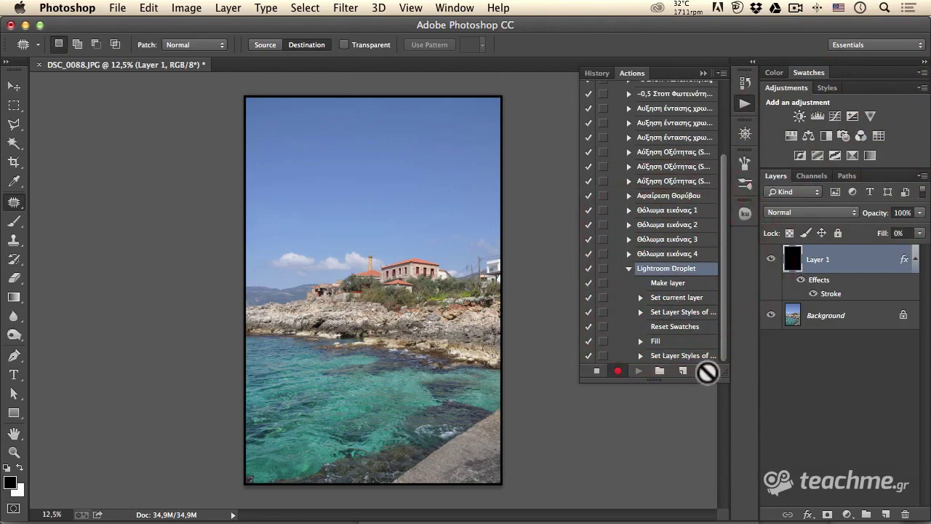
click(598, 371)
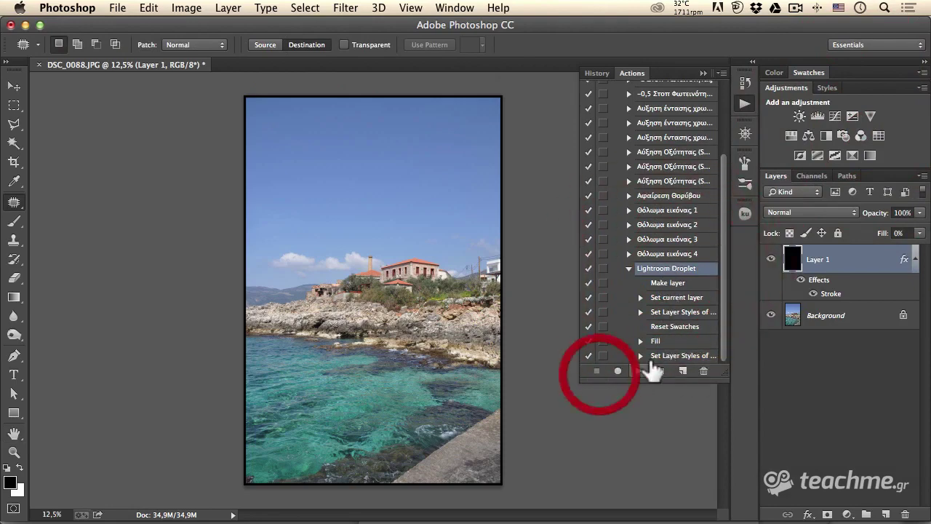
click(703, 371)
click(582, 202)
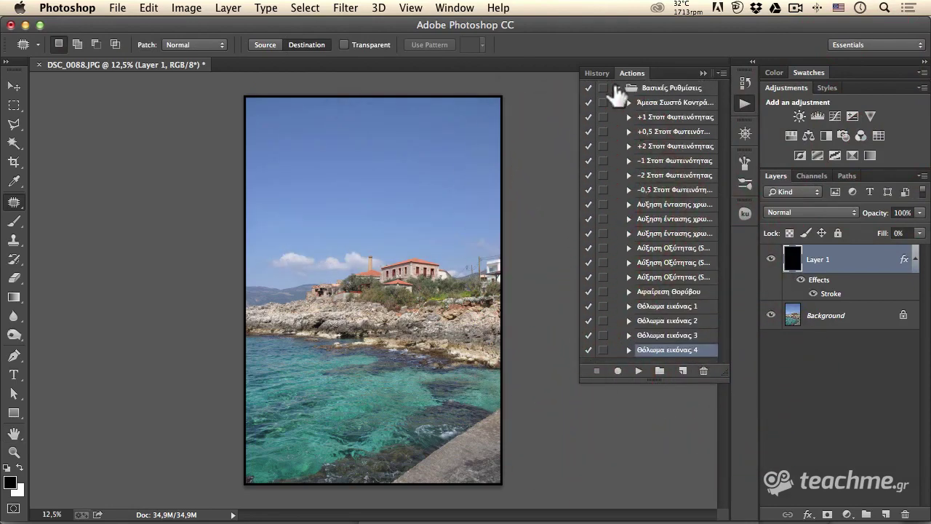
click(617, 88)
Step: Create the My Lr Droplets set with a Basic Dr action inside it
click(660, 372)
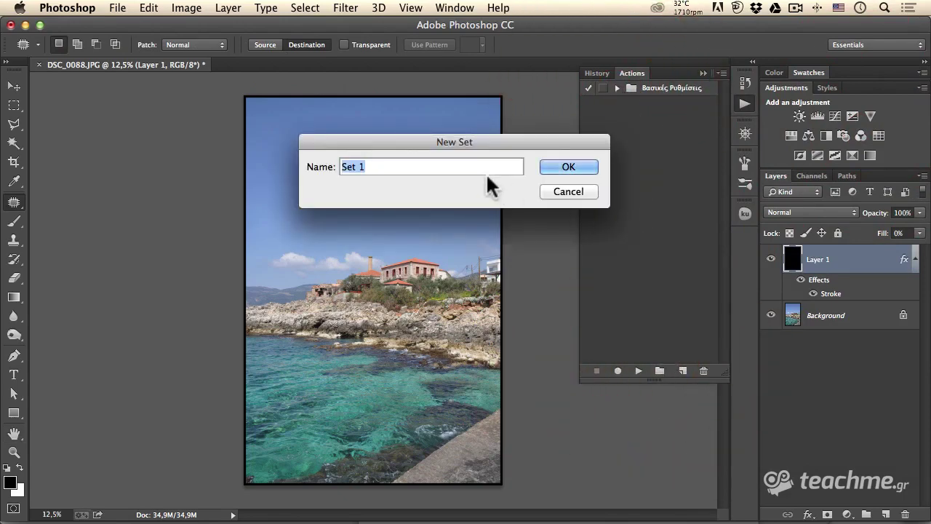
text(My K)
text(r Dropl)
text(ets)
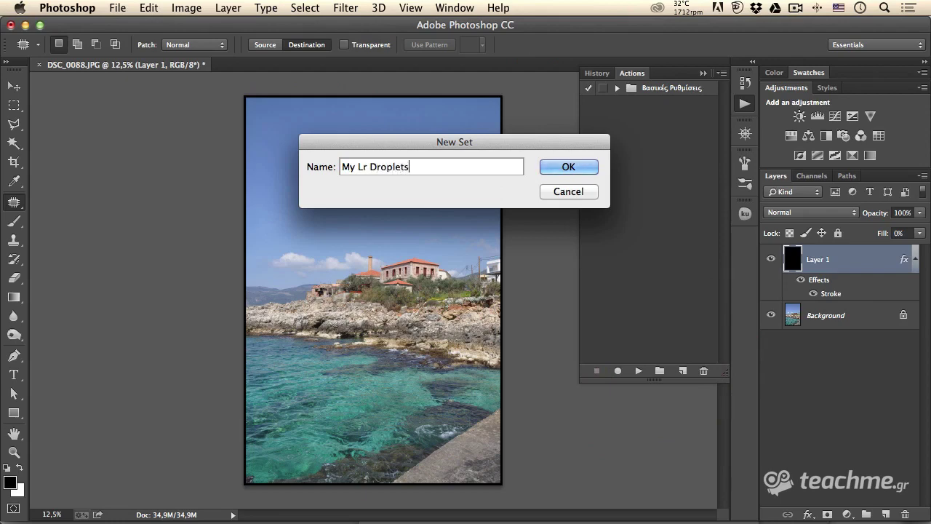
key(Return)
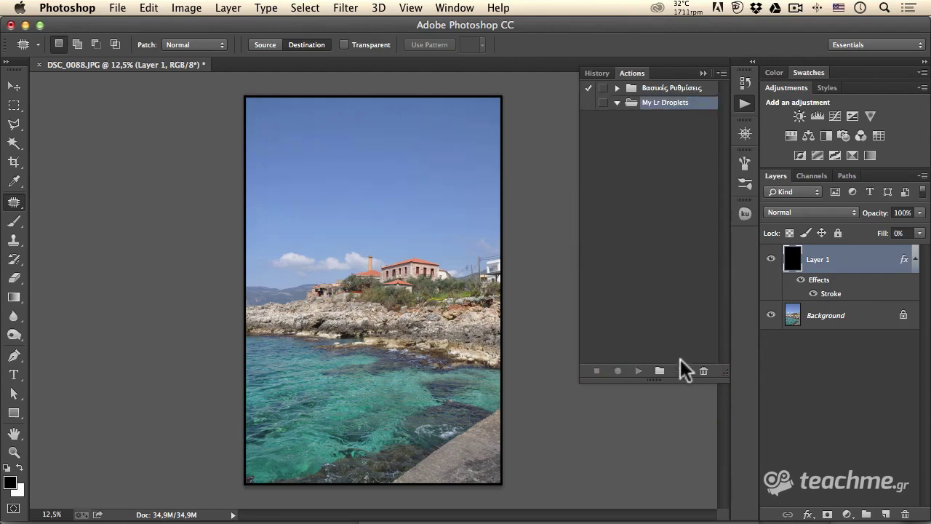
click(683, 371)
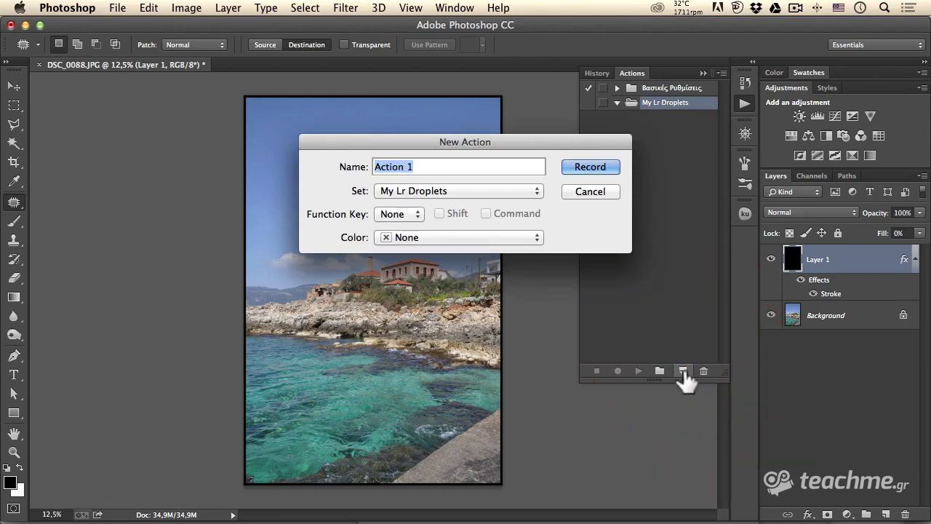
text(Basic)
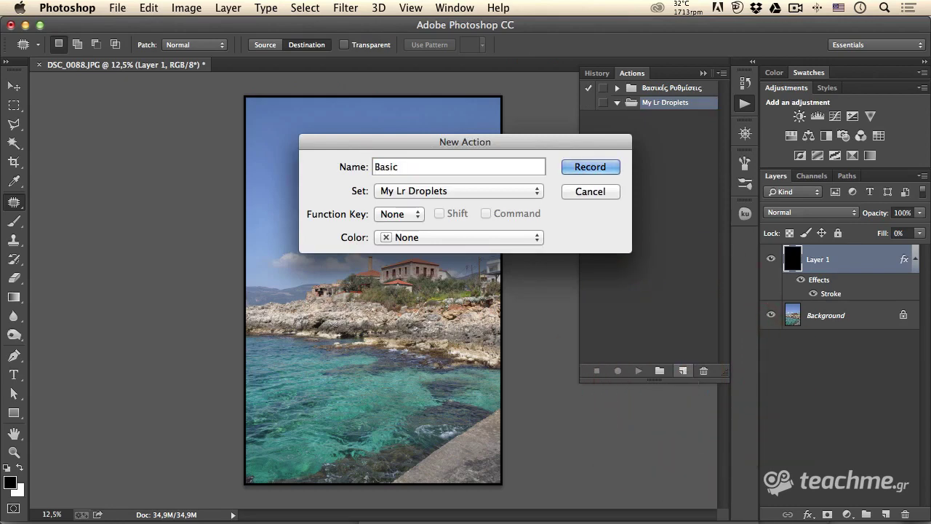
text( Dr)
click(583, 167)
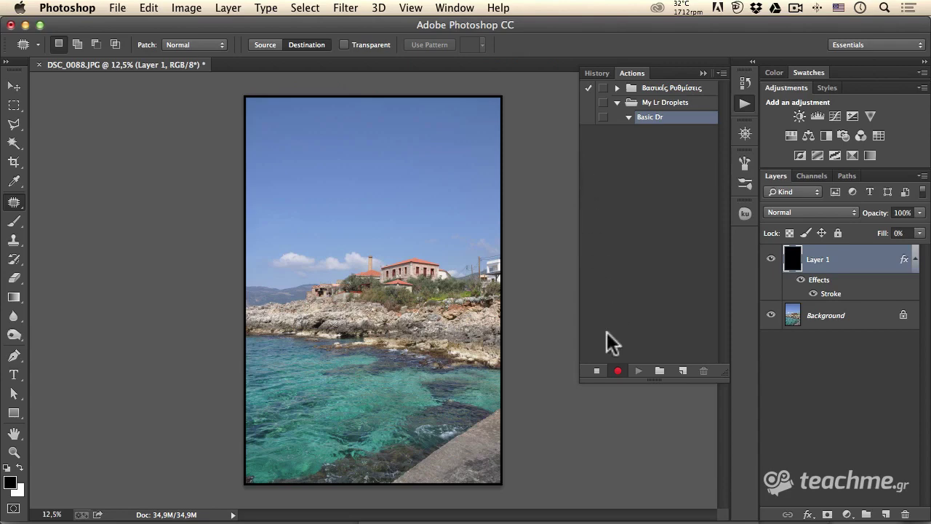
Step: Stop and delete that first Basic Dr action, then delete Layer 1
click(597, 371)
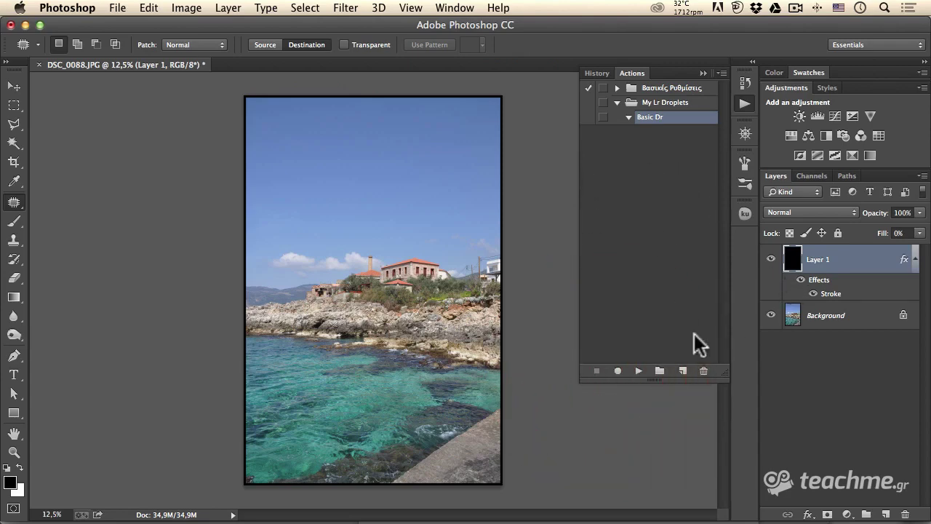
click(703, 373)
click(571, 203)
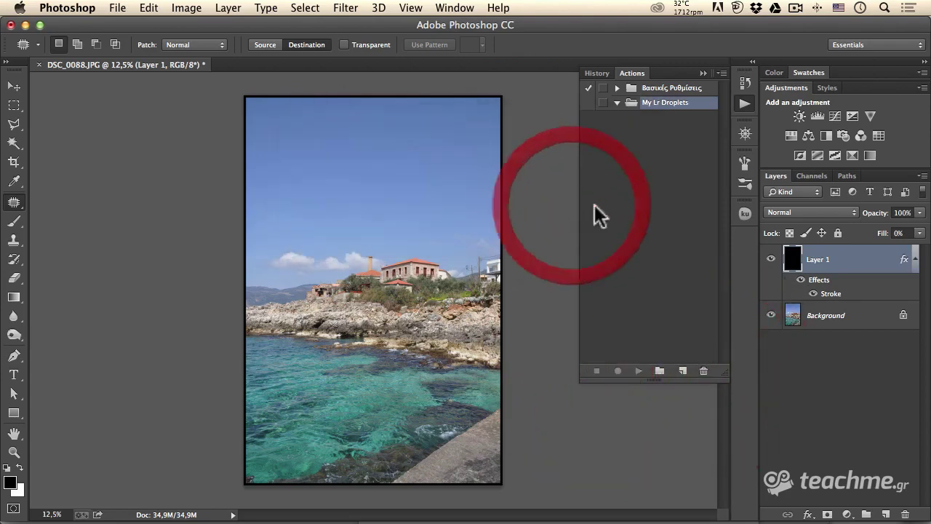
click(851, 262)
click(905, 515)
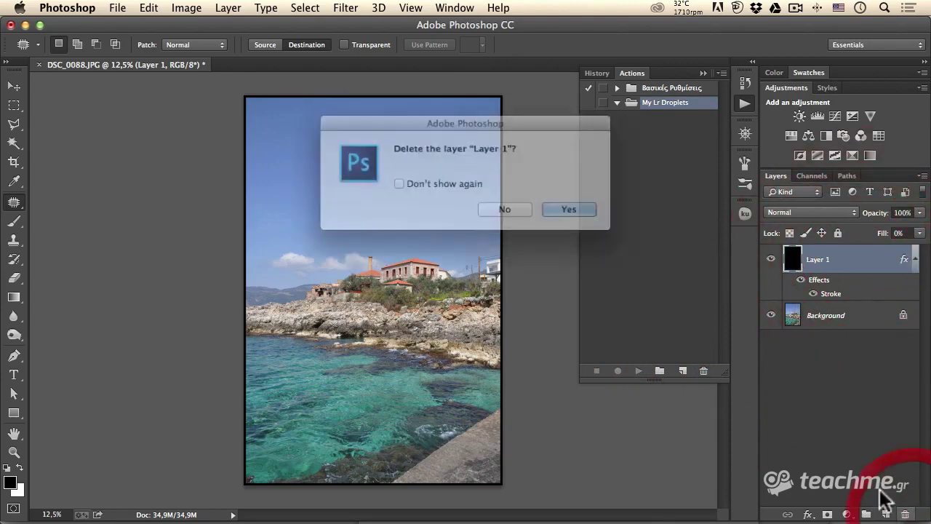
click(574, 212)
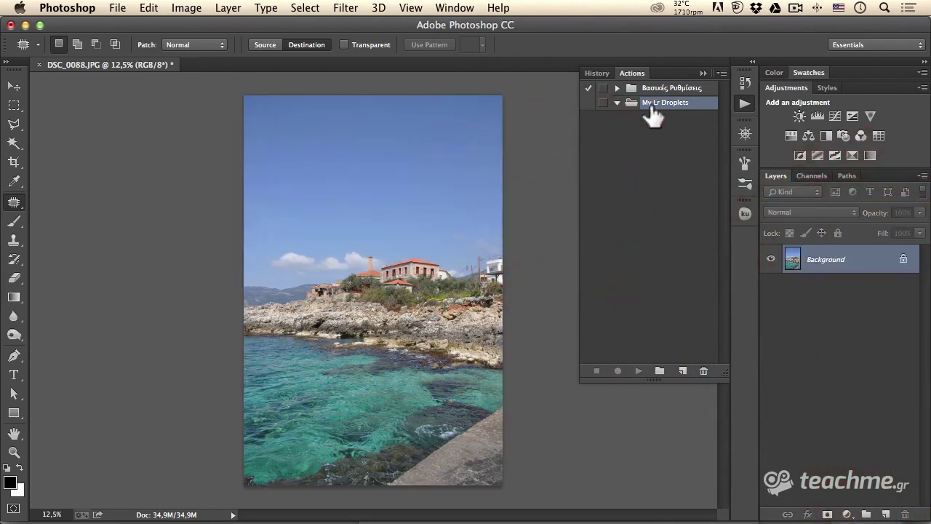
Step: Start recording a fresh Basic Dr action in My Lr Droplets
click(683, 371)
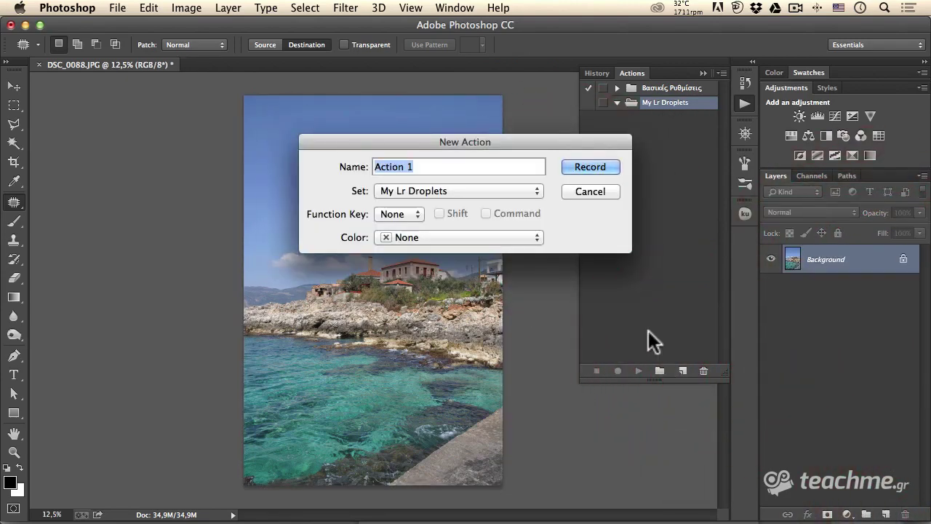
text(Ba)
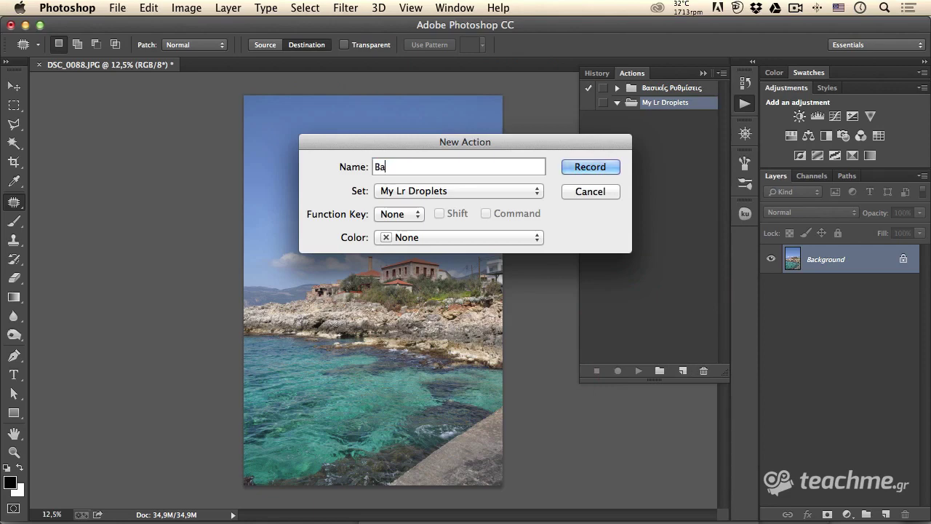
text(sc)
key(BackSpace)
text(ic)
text( Dr)
key(Return)
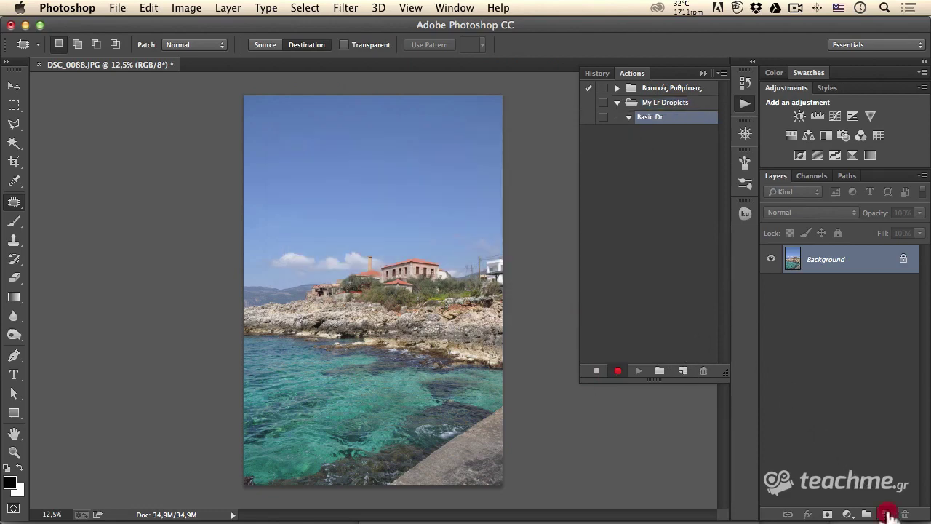
Step: Record a new layer filled with black, with its fill set to 0%
click(887, 514)
key(alt+BackSpace)
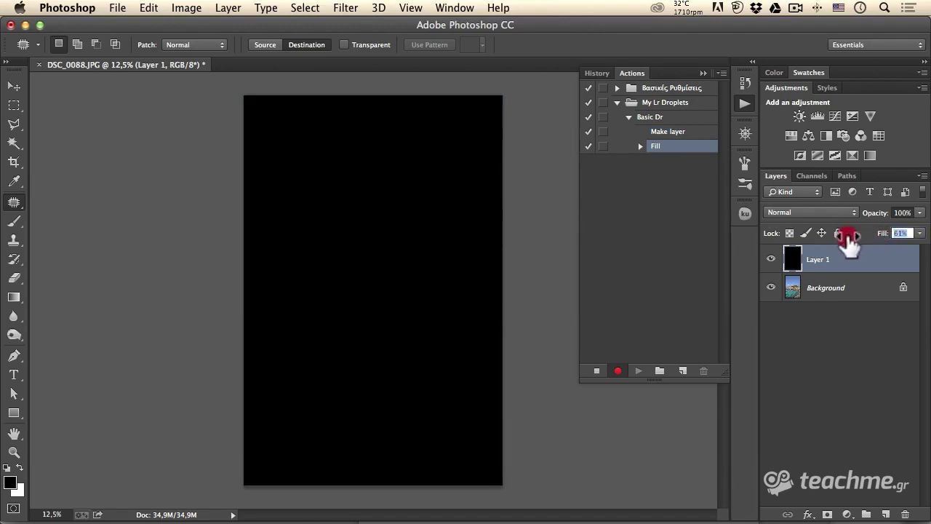
drag(886, 244, 773, 241)
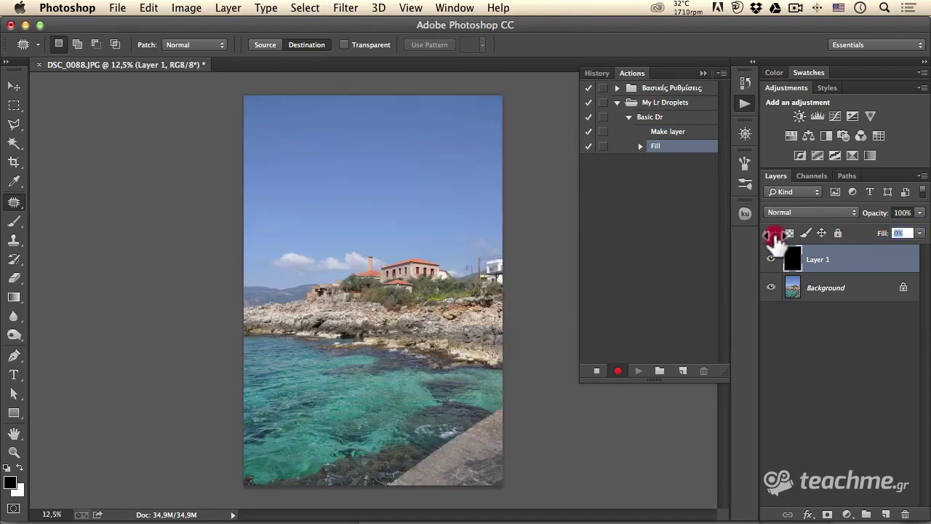
Step: Give Layer 1 a wide, inside, white stroke border
double_click(882, 267)
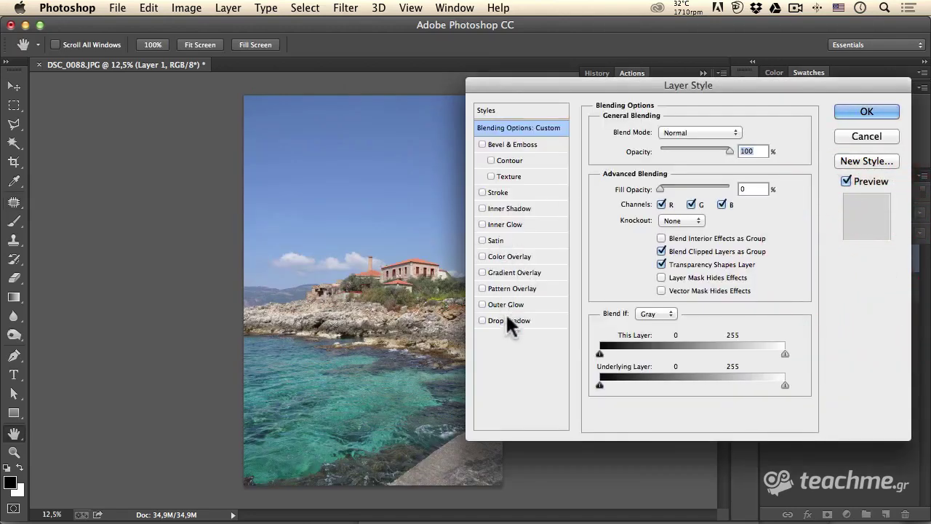
click(497, 191)
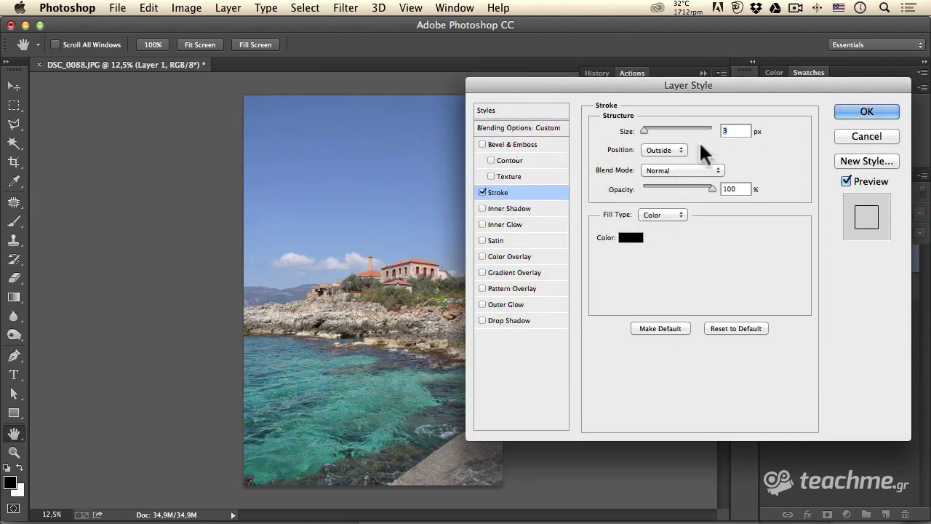
click(663, 150)
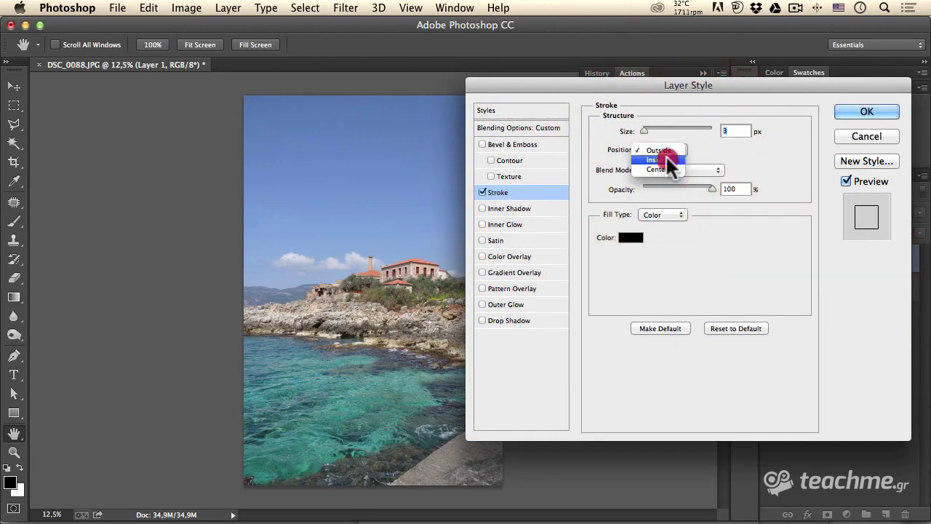
click(664, 159)
mouse_move(644, 130)
mouse_down()
mouse_move(674, 131)
mouse_move(663, 130)
mouse_up()
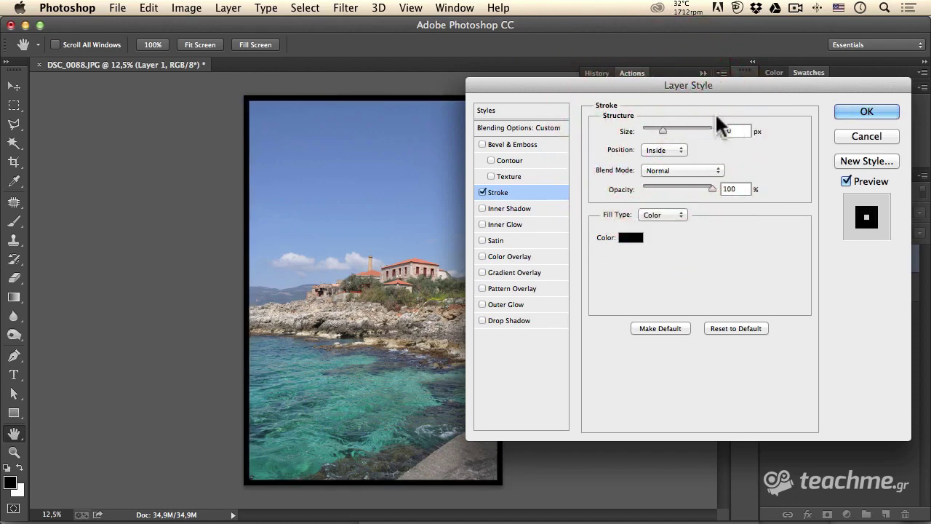
click(630, 237)
click(291, 121)
drag(291, 121, 272, 115)
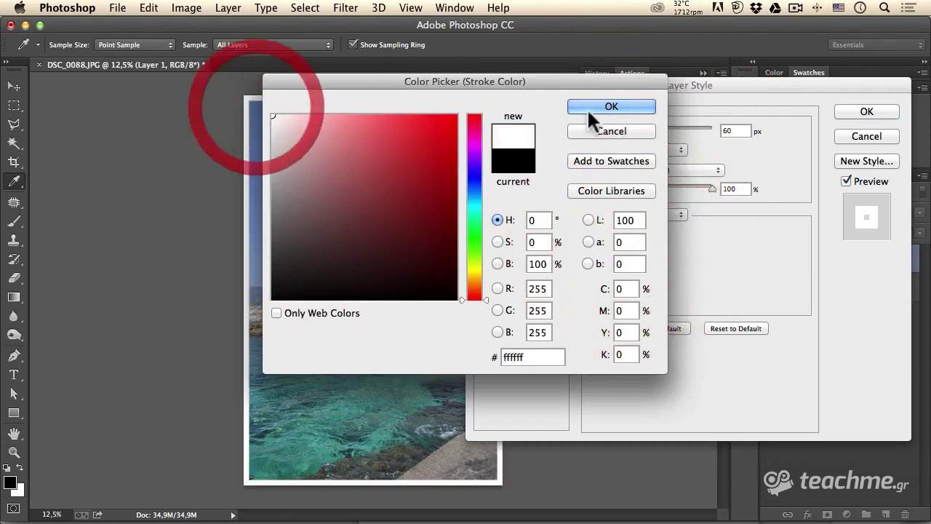
click(590, 108)
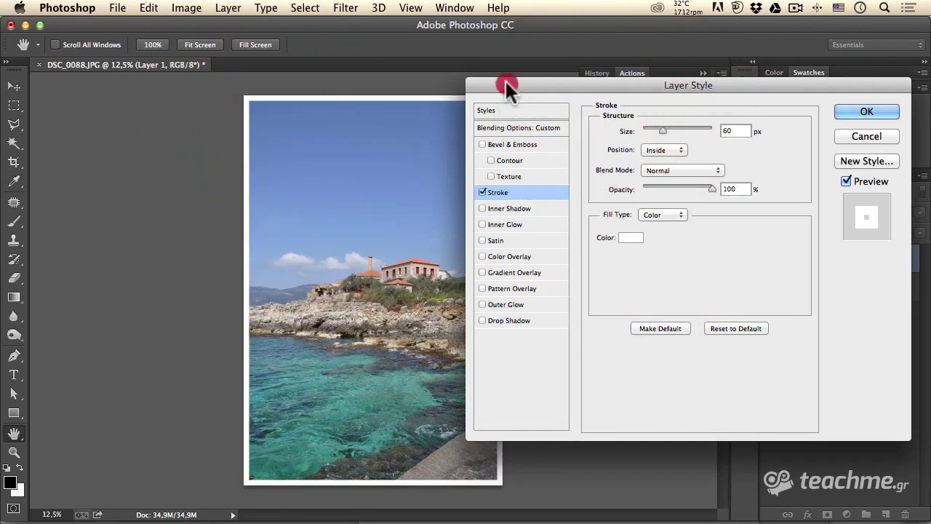
drag(561, 86, 609, 82)
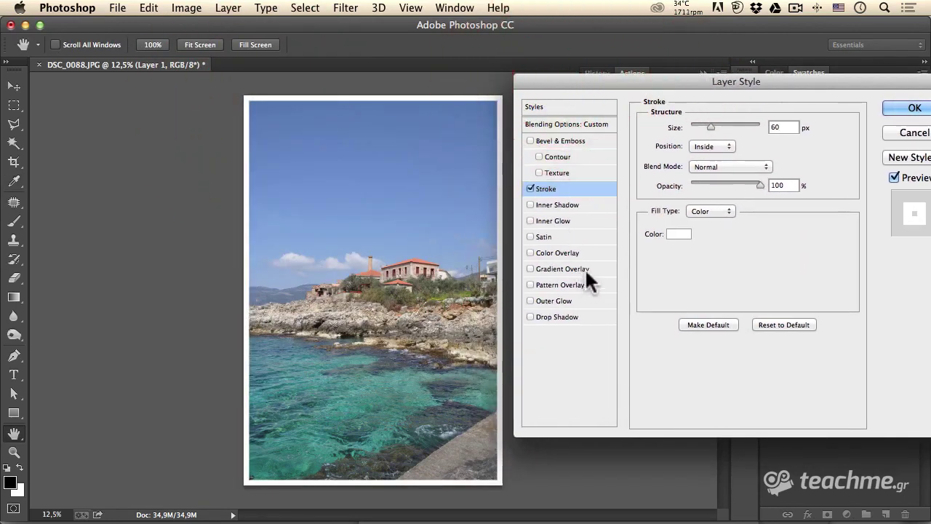
Step: Add a Multiply Inner Shadow at 75% opacity, 132° angle, 51 px distance, 49 px size
click(557, 205)
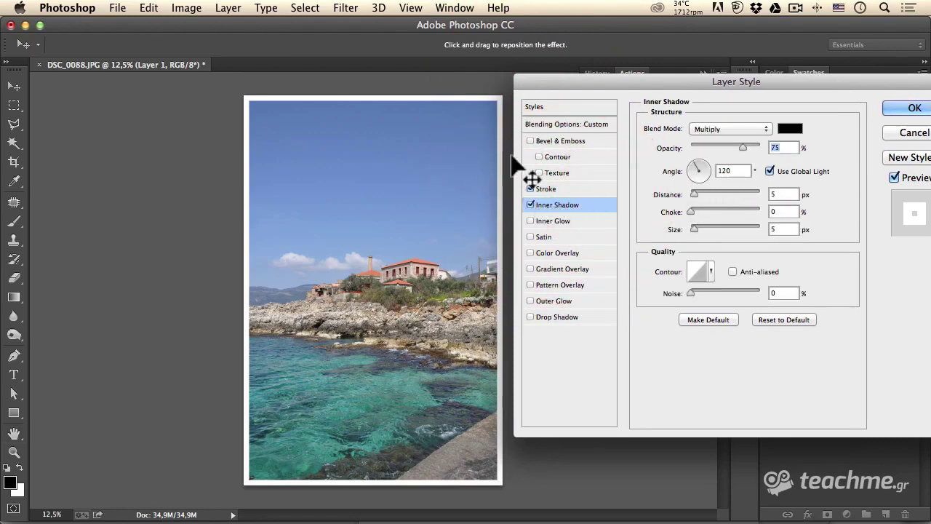
drag(694, 230, 687, 230)
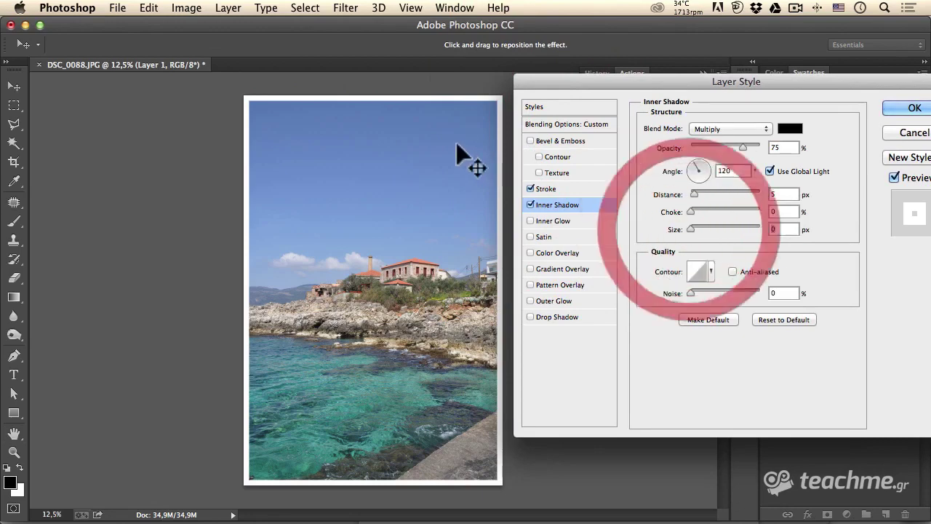
mouse_move(447, 144)
mouse_down()
mouse_move(446, 153)
mouse_move(443, 145)
mouse_up()
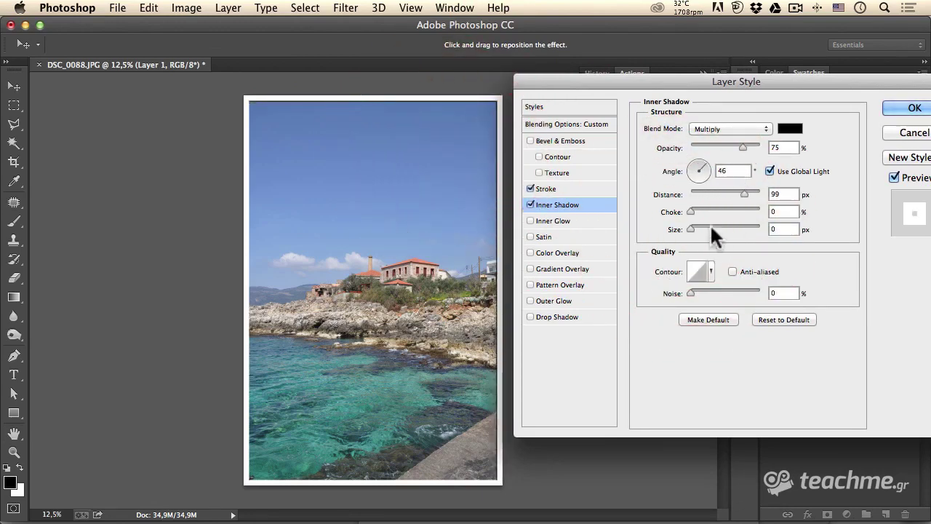
drag(691, 230, 710, 230)
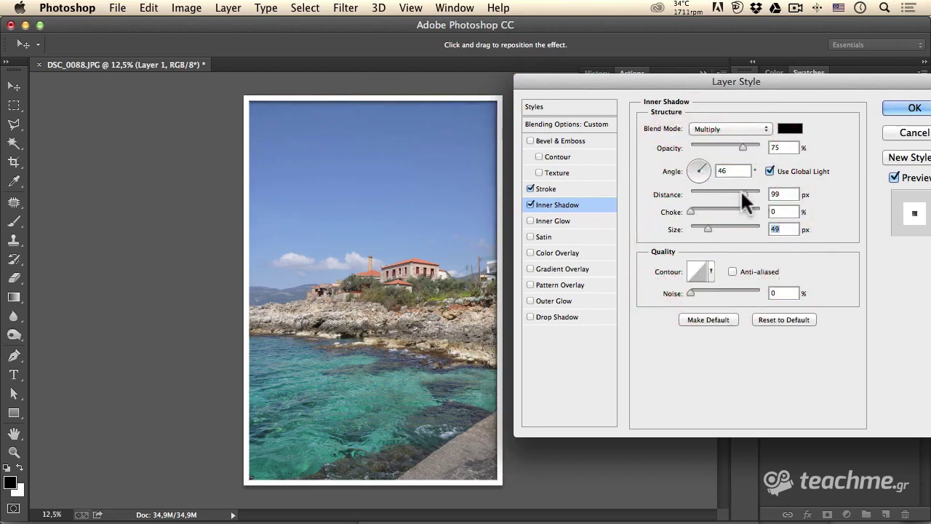
drag(742, 192, 701, 193)
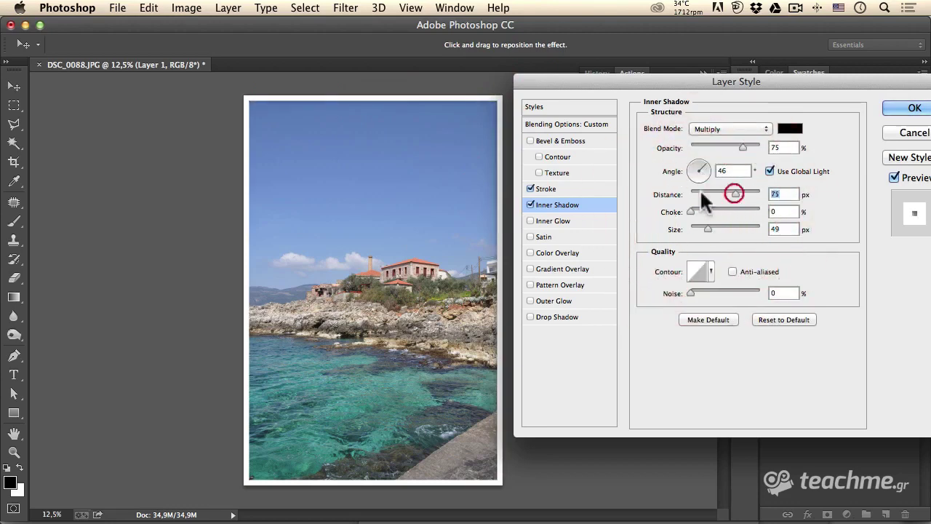
drag(339, 129, 339, 122)
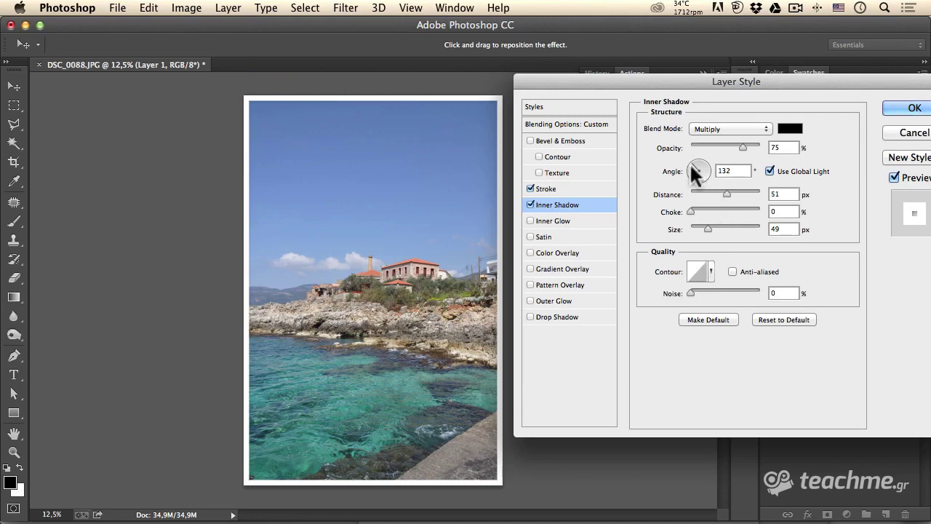
Step: Confirm the layer style, then add a Warming Filter (85) Photo Filter at 53% density above Background
click(911, 109)
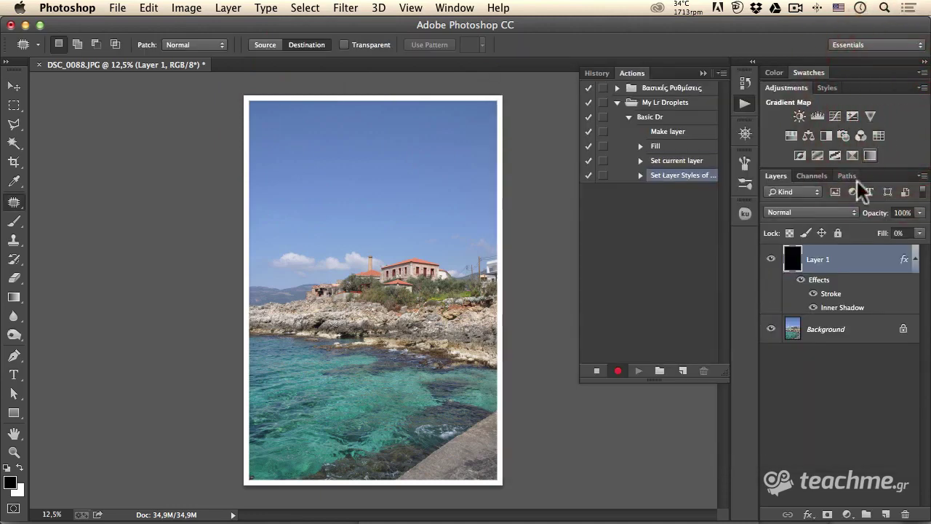
click(846, 329)
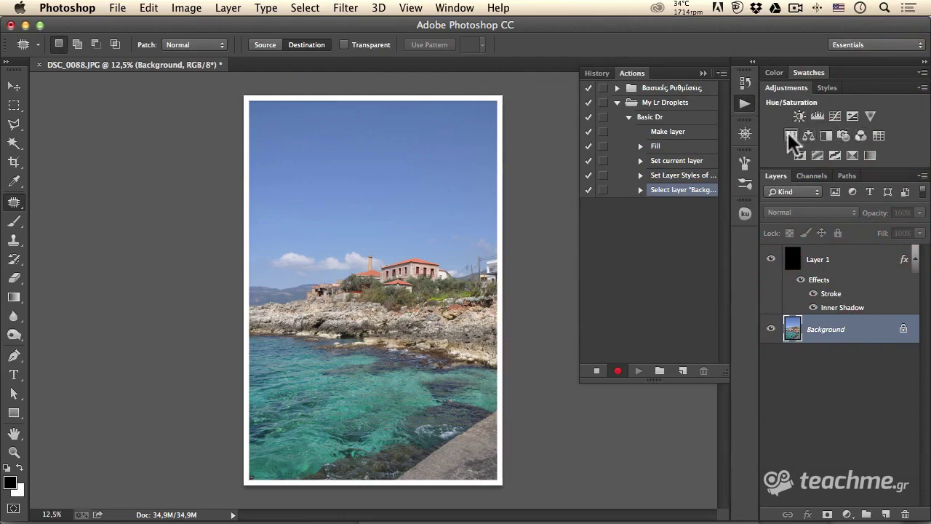
click(842, 132)
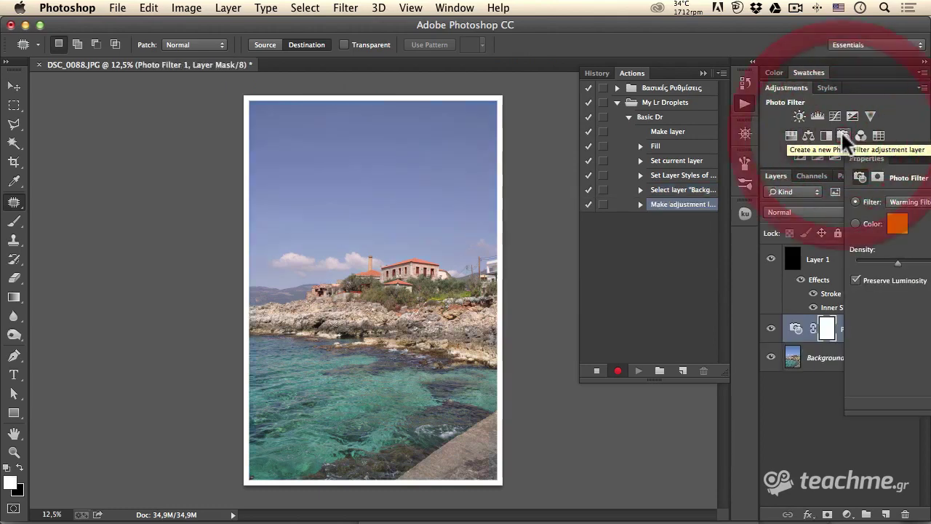
drag(913, 159, 598, 106)
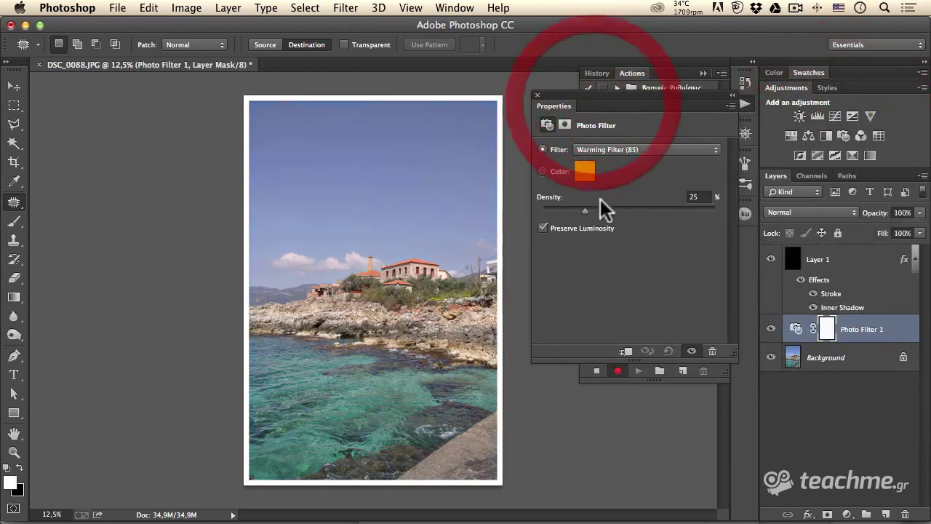
drag(585, 210, 633, 211)
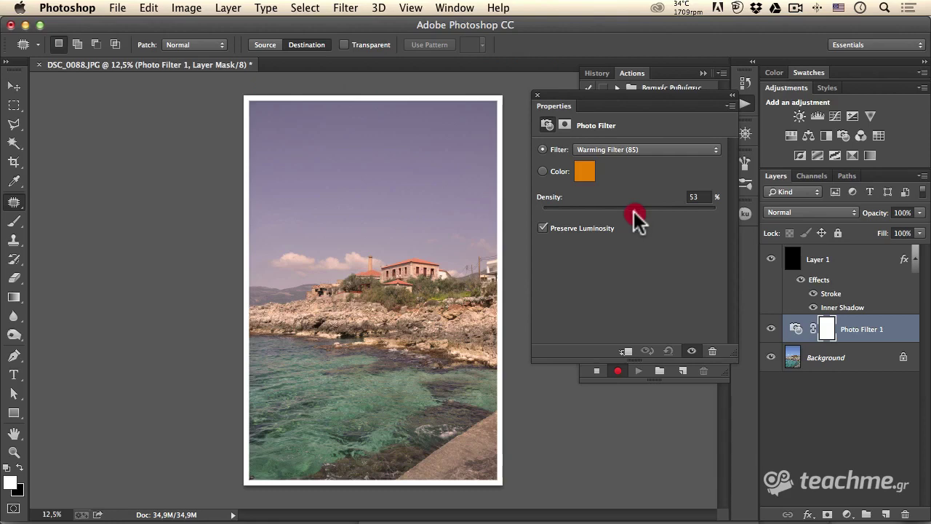
click(537, 93)
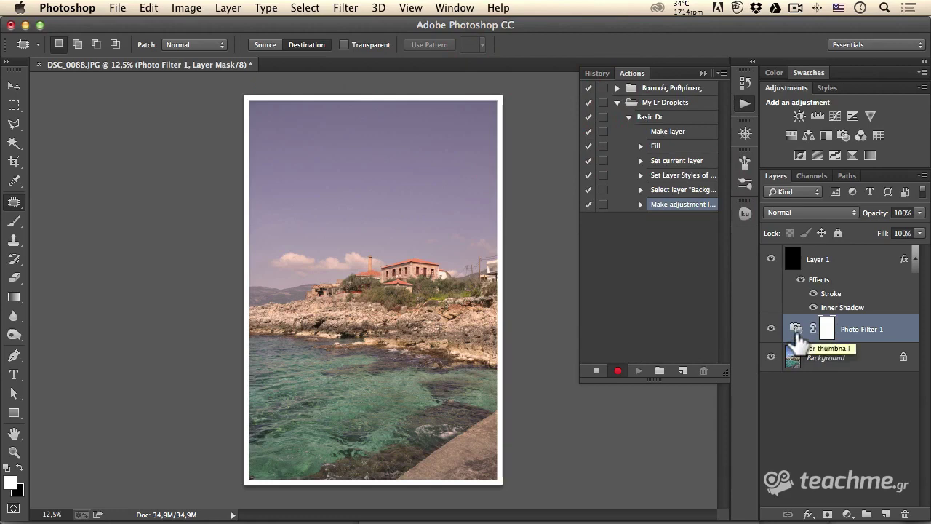
click(838, 359)
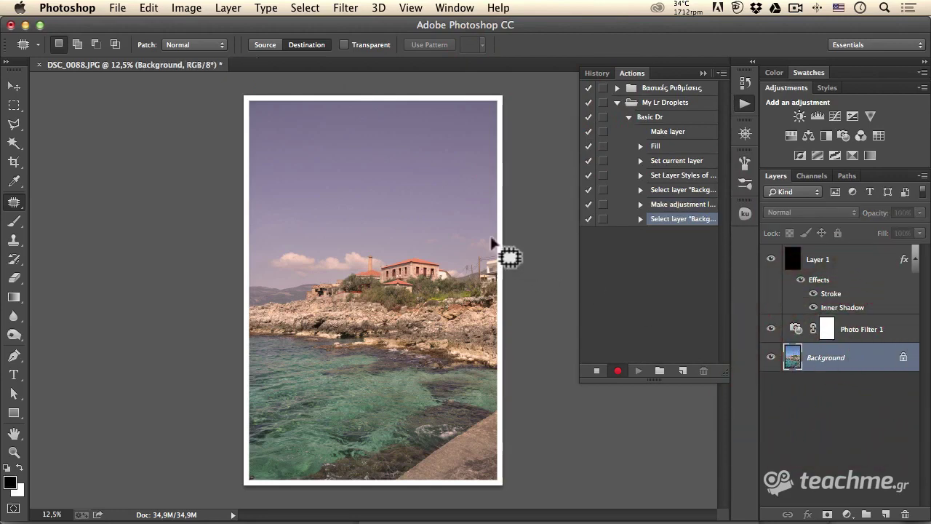
Step: Apply the Artistic Palette Knife filter (Stroke Size 25, Detail 3, Softness 0) from Filter Gallery
click(344, 8)
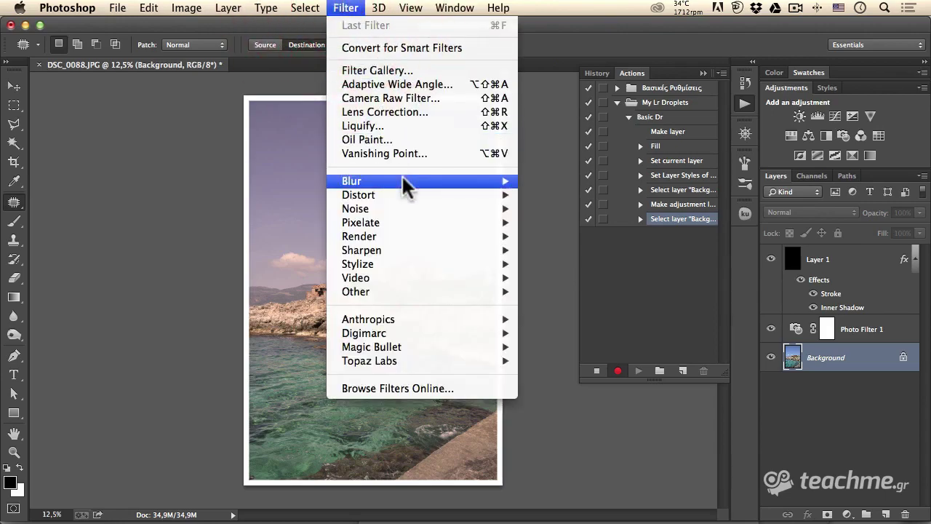
click(402, 69)
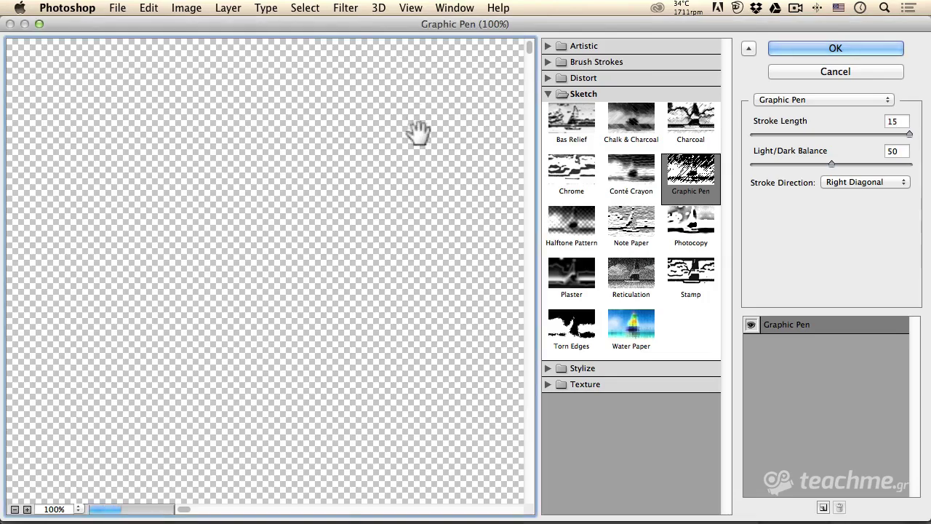
click(15, 509)
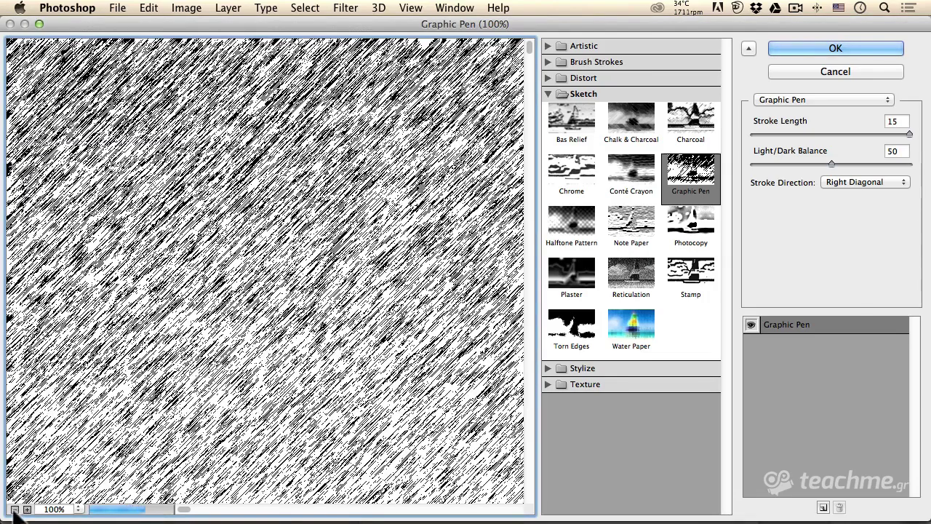
click(14, 509)
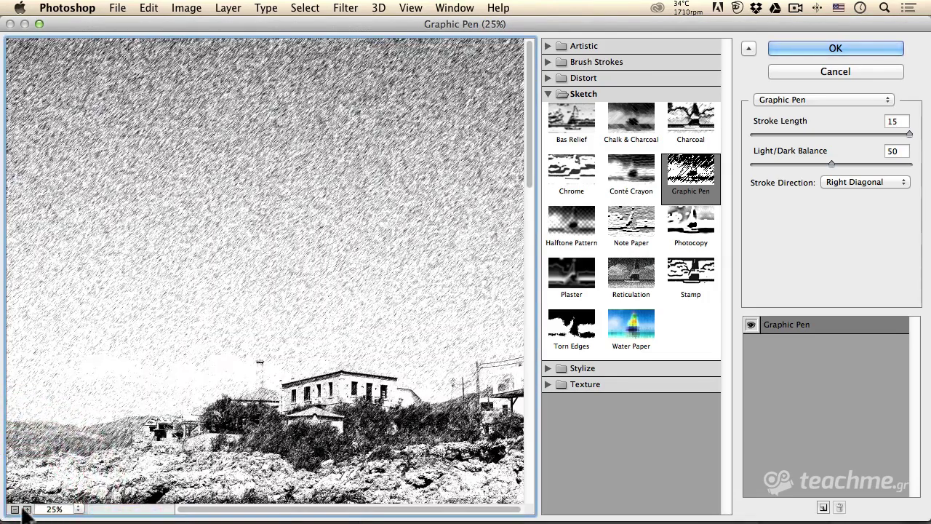
click(15, 509)
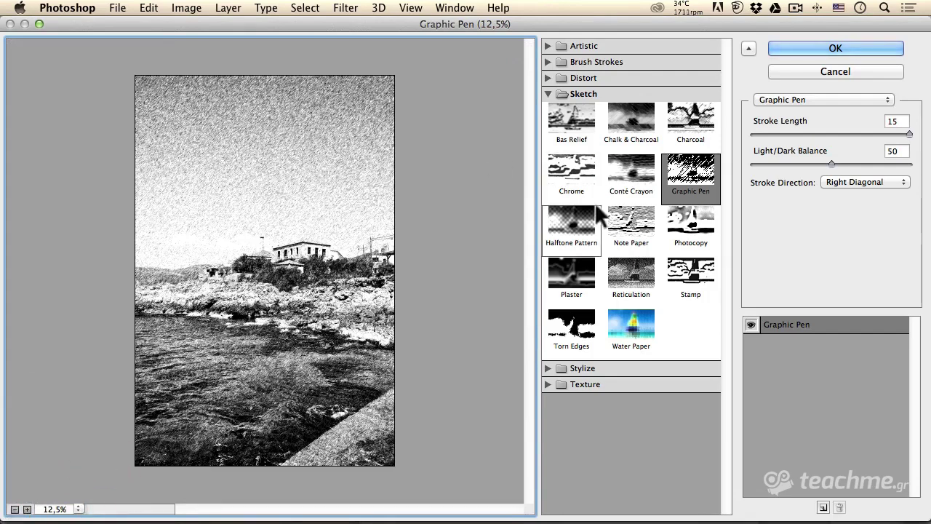
click(551, 45)
click(687, 70)
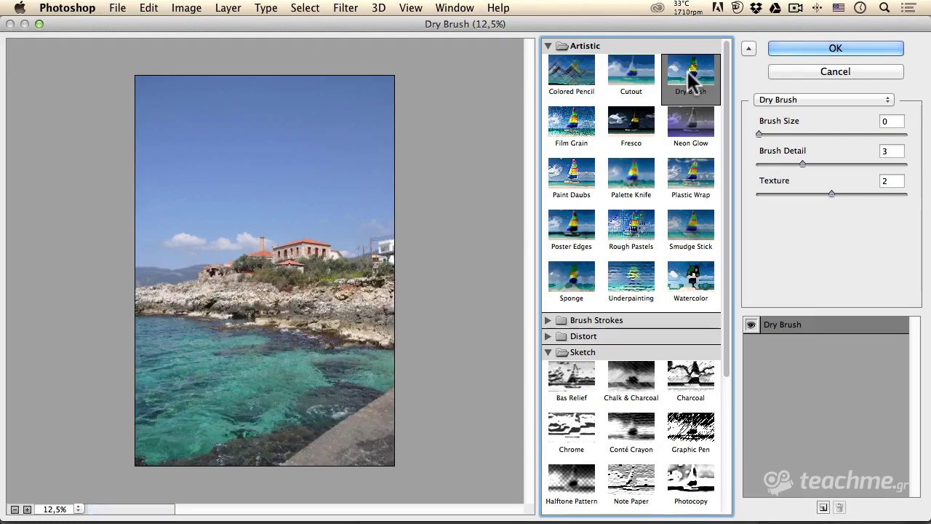
click(639, 184)
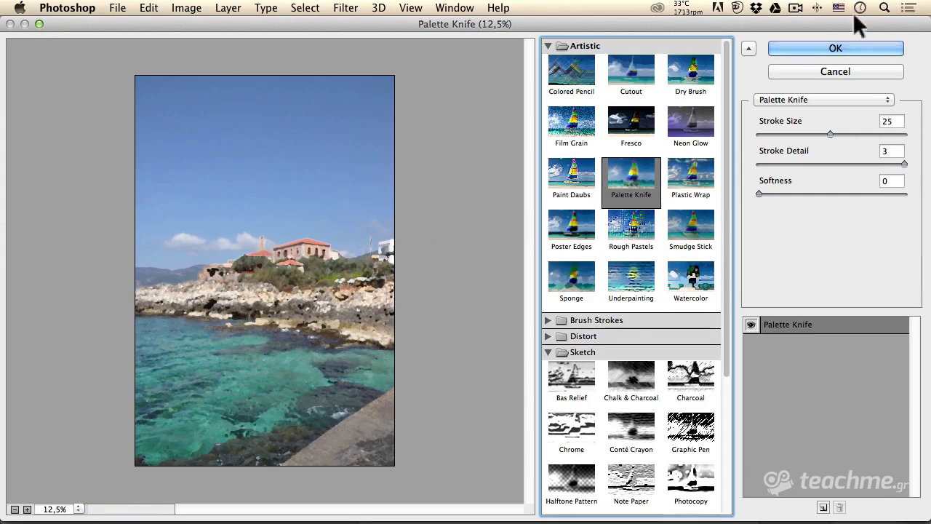
click(833, 48)
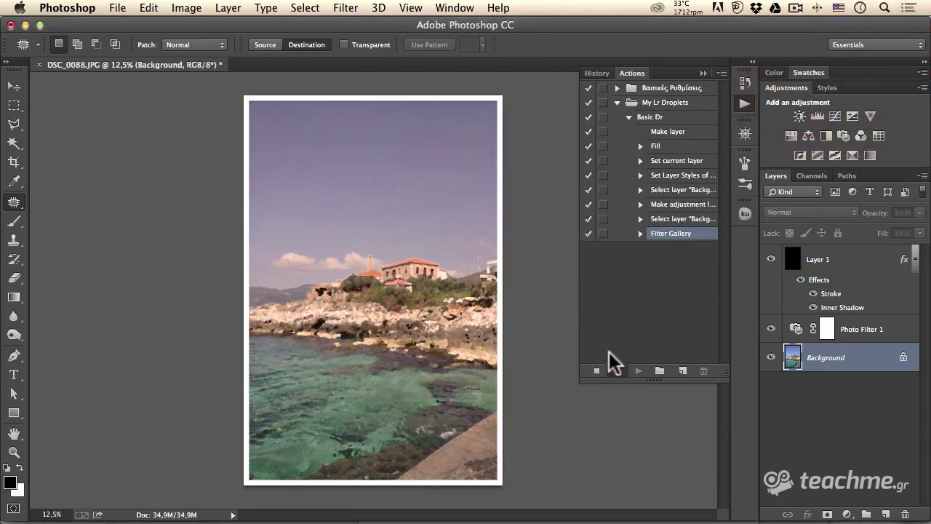
Step: Stop recording Basic Dr, collapse its steps, and bring up the File menu
click(597, 371)
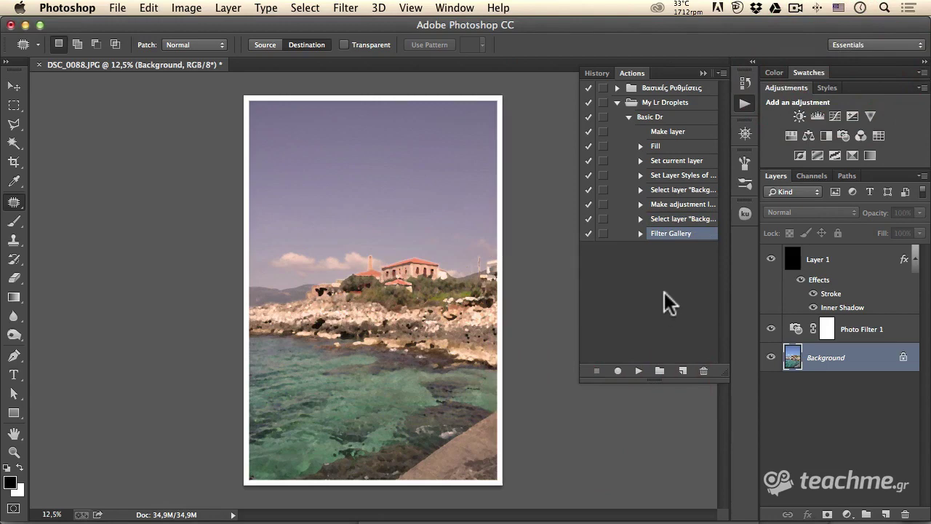
click(646, 118)
click(629, 118)
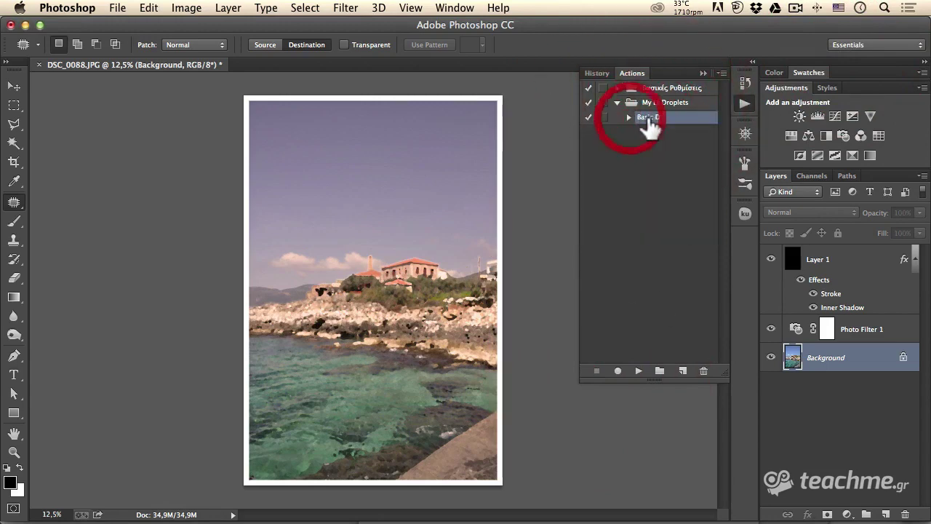
click(120, 9)
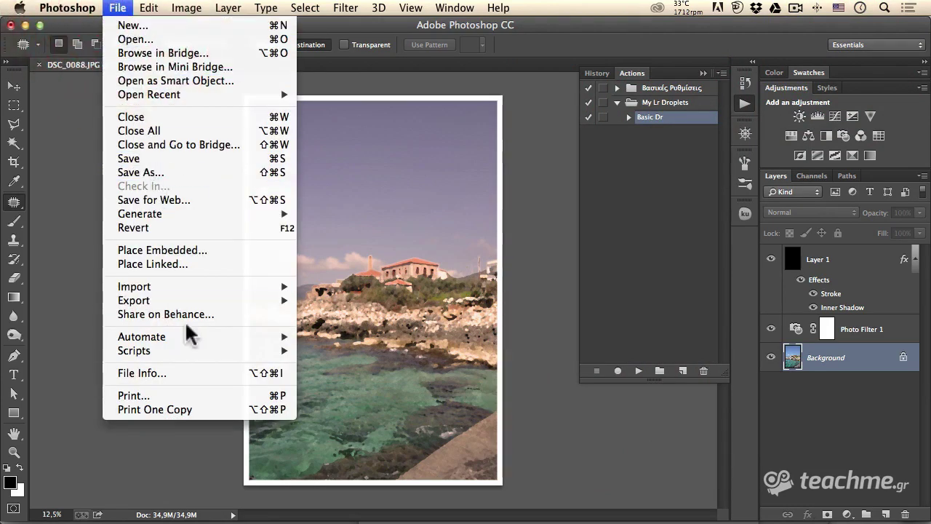
mouse_move(142, 336)
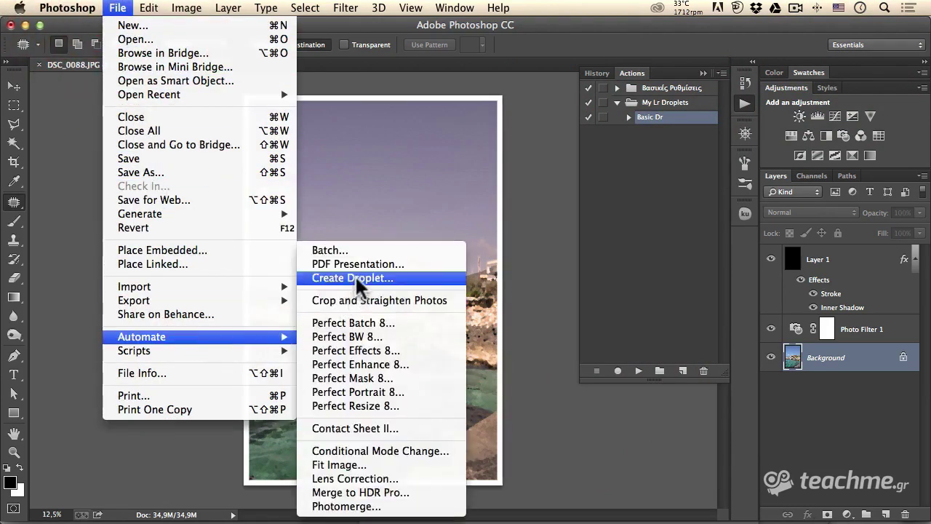
Step: Save Basic Dr as droplet 'Basic Lr Droplet' in the Ps Actions folder, suppressing colour profile warnings
click(399, 279)
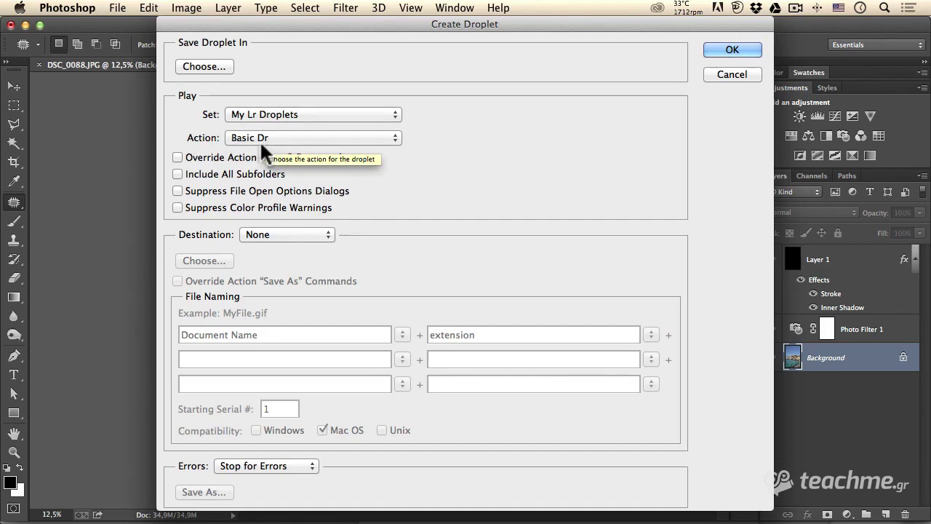
click(201, 64)
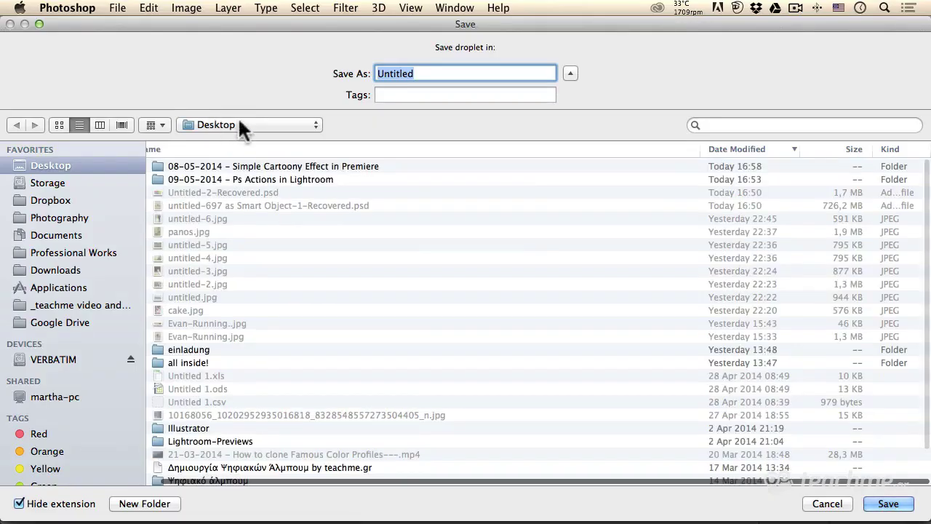
double_click(201, 178)
double_click(413, 73)
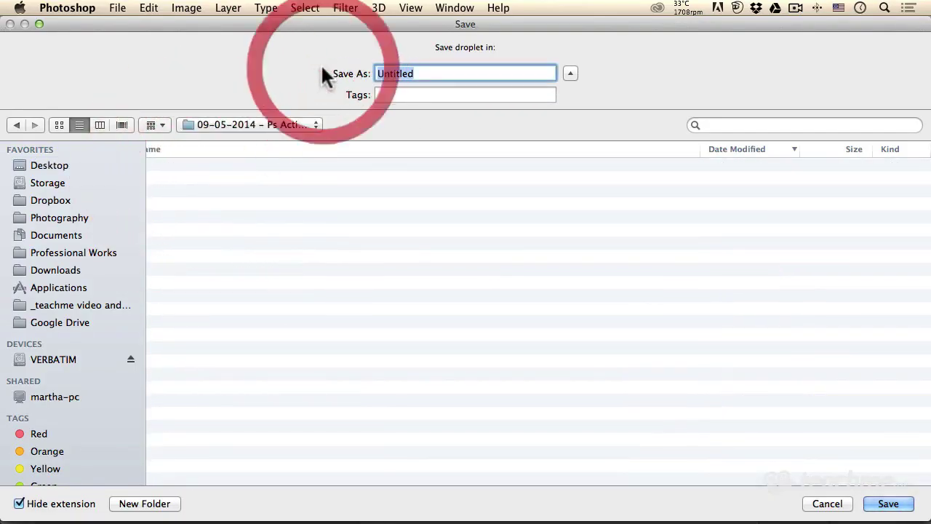
text(Bas)
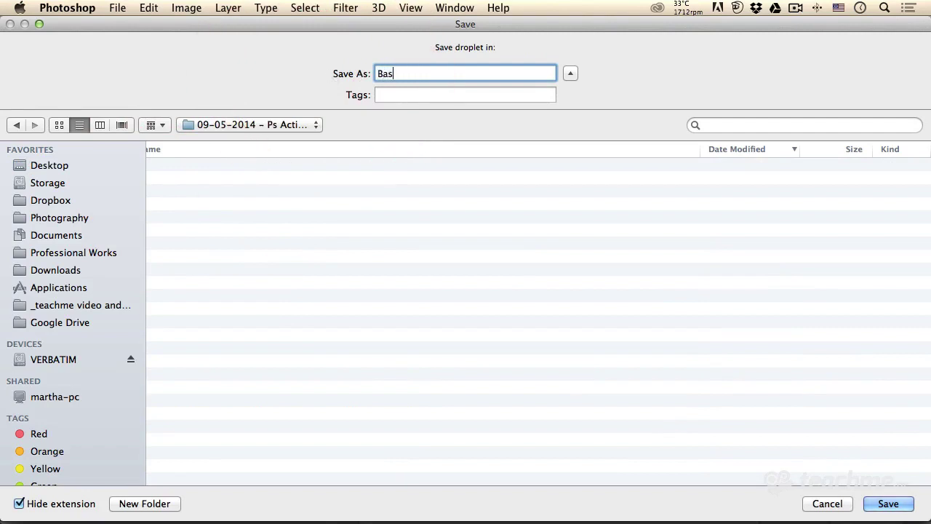
text(ci)
key(BackSpace)
key(BackSpace)
text(ic Lr)
text( Dropl)
text(et)
click(891, 507)
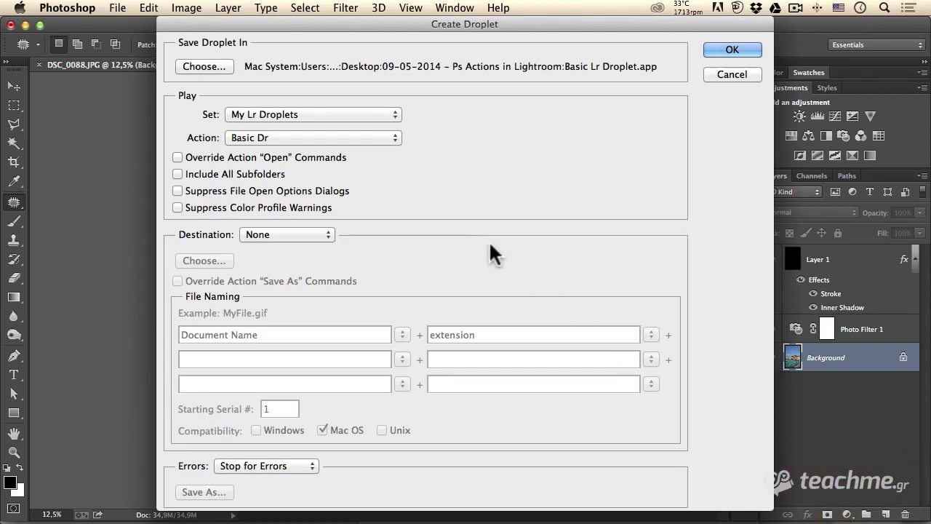
click(199, 206)
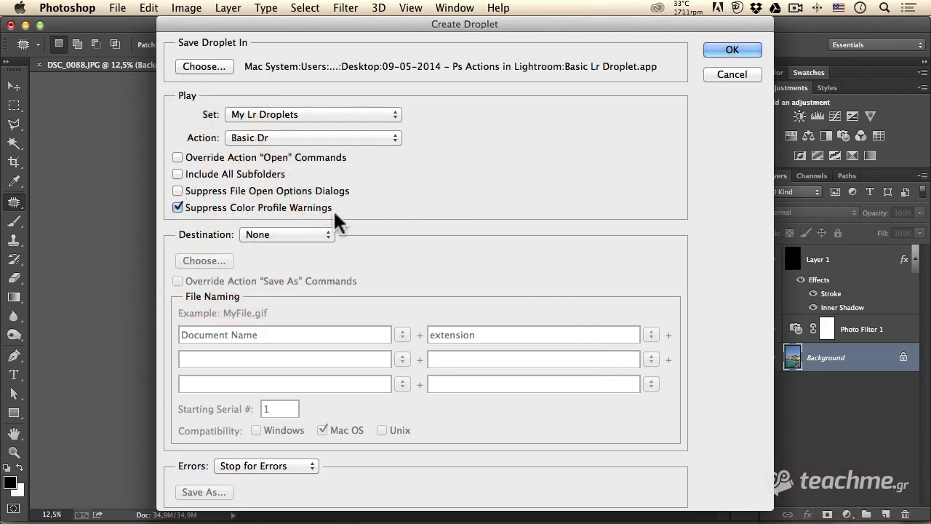
click(742, 49)
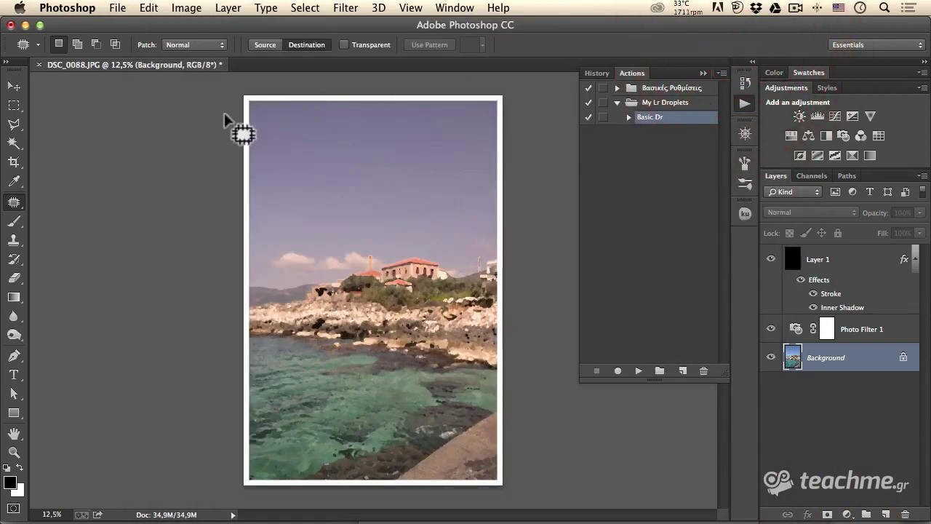
Step: In Finder, open the Desktop's Ps Actions in Lightroom folder showing the Basic Lr Droplet
key(super+Tab)
key(super+Tab)
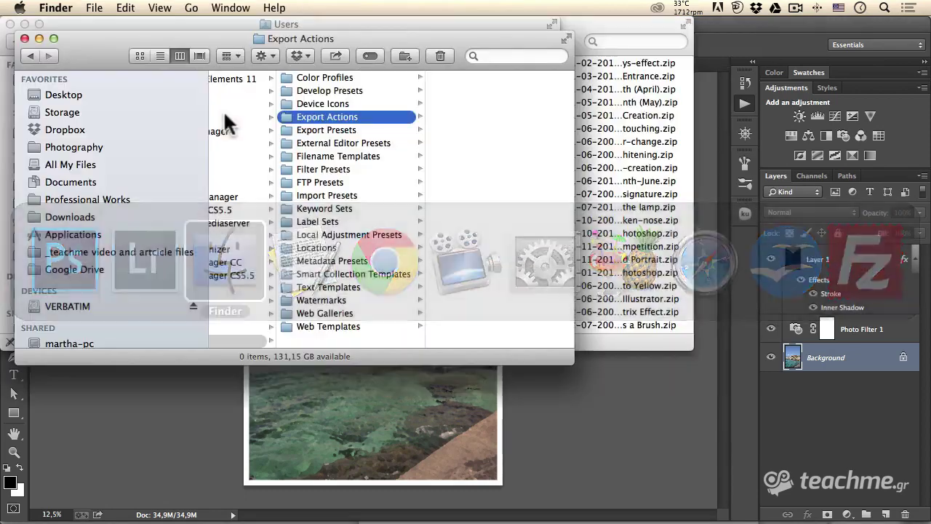
click(58, 94)
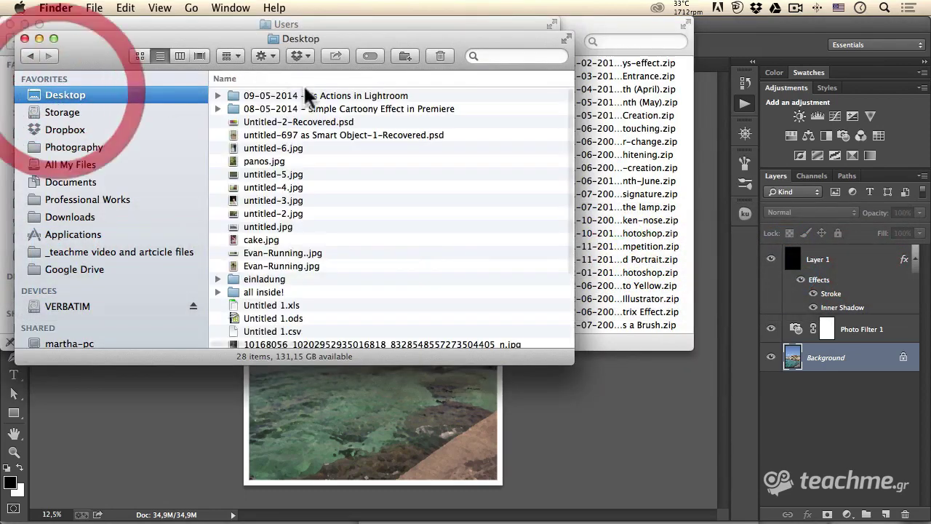
double_click(305, 89)
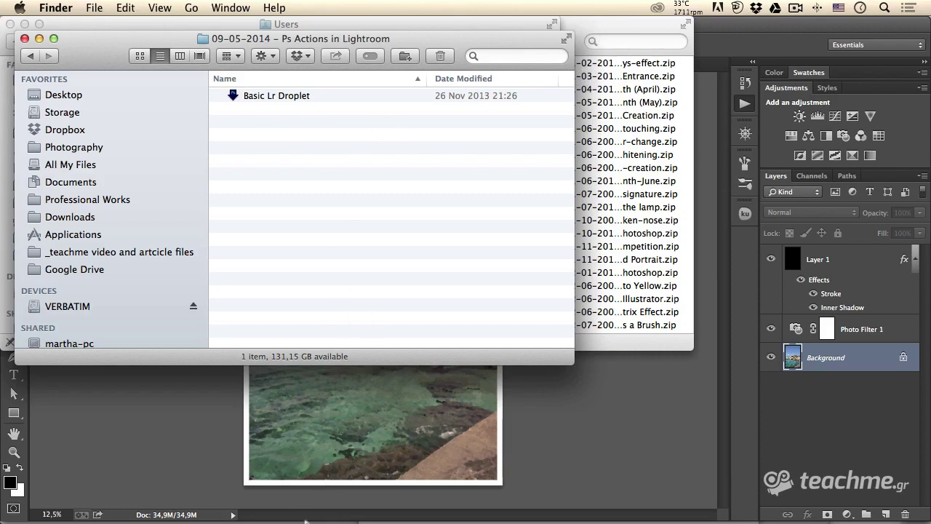
Step: Back in Lightroom, select the church photo and bring up its context menu
mouse_move(306, 520)
click(254, 496)
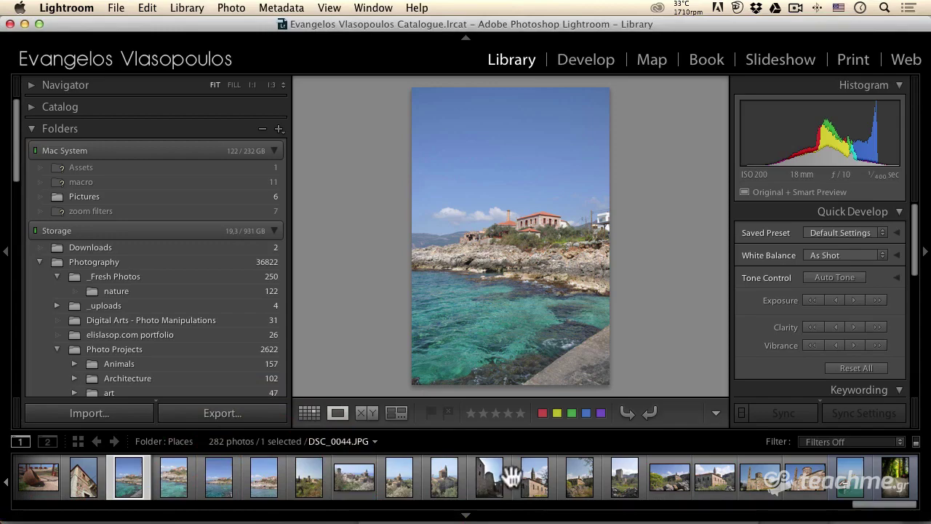
click(677, 489)
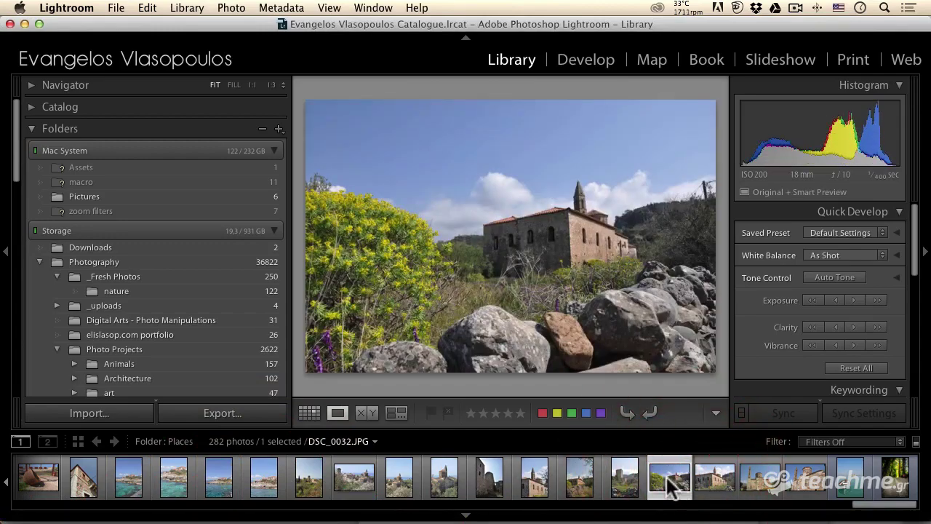
right_click(671, 486)
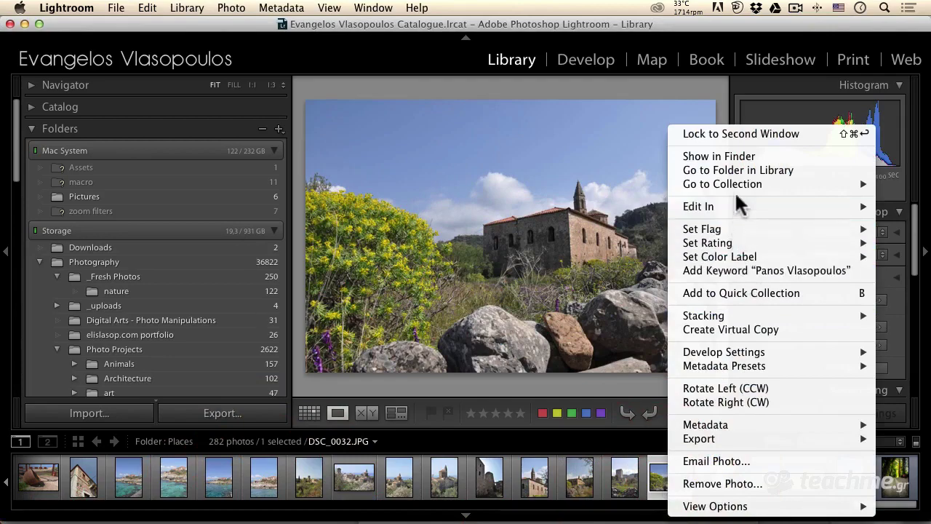
Step: Reveal DSC_0032.JPG in Finder and drop it onto the Basic Lr Droplet icon
click(731, 156)
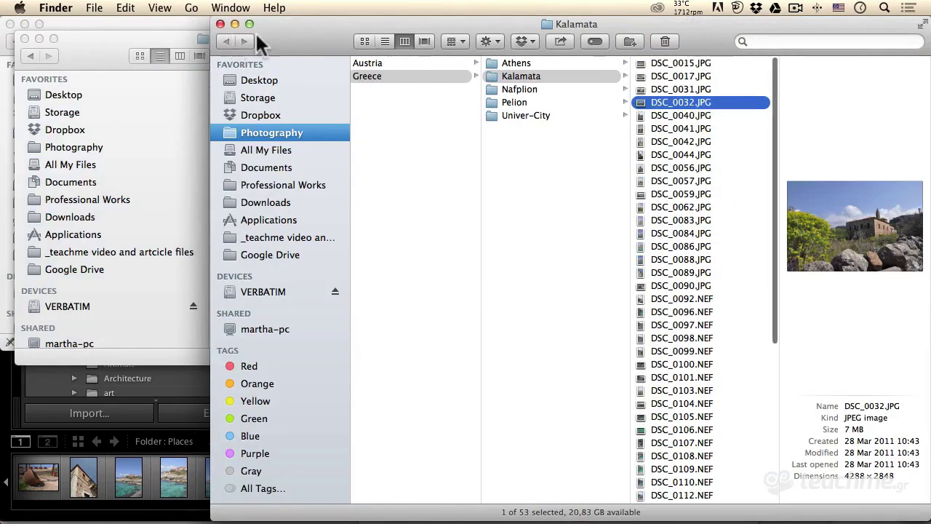
drag(255, 31, 374, 32)
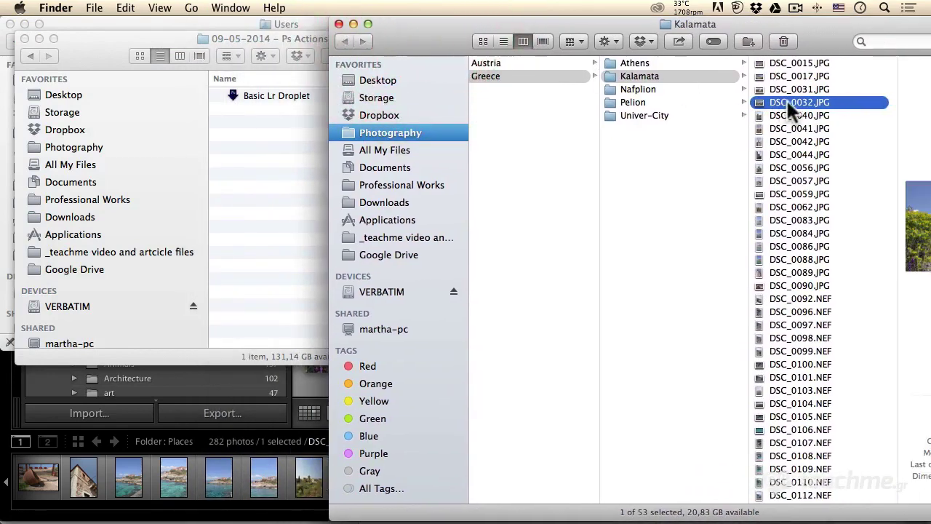
mouse_move(787, 98)
mouse_down()
mouse_move(269, 93)
mouse_move(279, 91)
mouse_up()
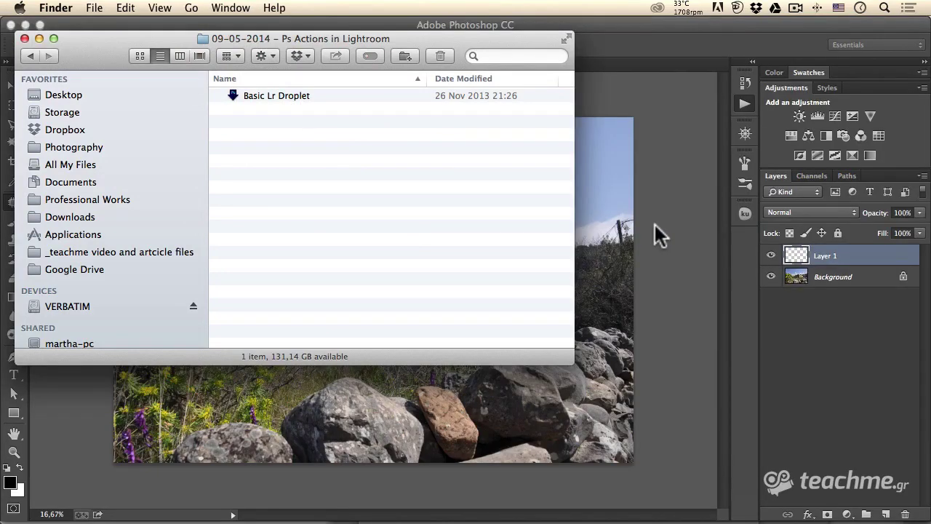
Step: Watch Photoshop apply the droplet's Stroke, Inner Shadow, Photo Filter and painterly look to DSC_0032.JPG
click(645, 33)
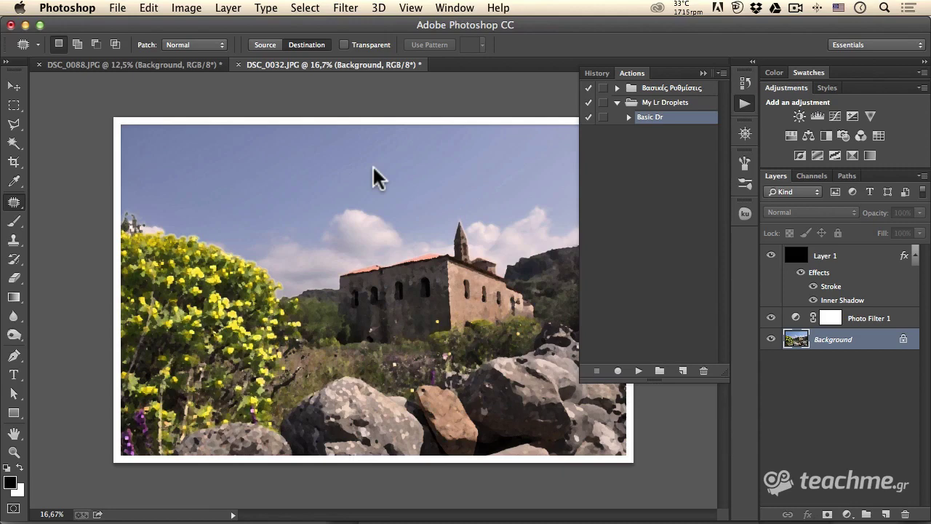
key(super+Tab)
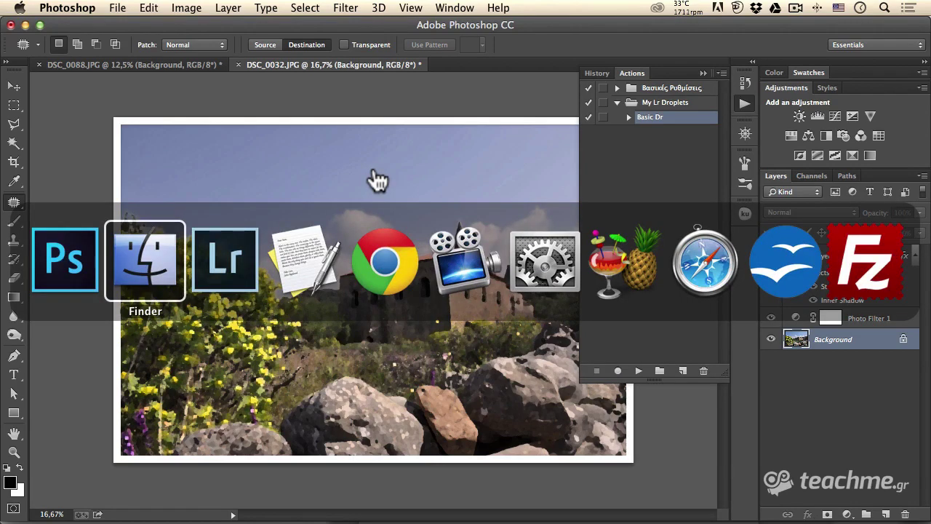
Step: Return to Lightroom and select the pink flower photo DSC_0129.NEF from the filmstrip
click(211, 240)
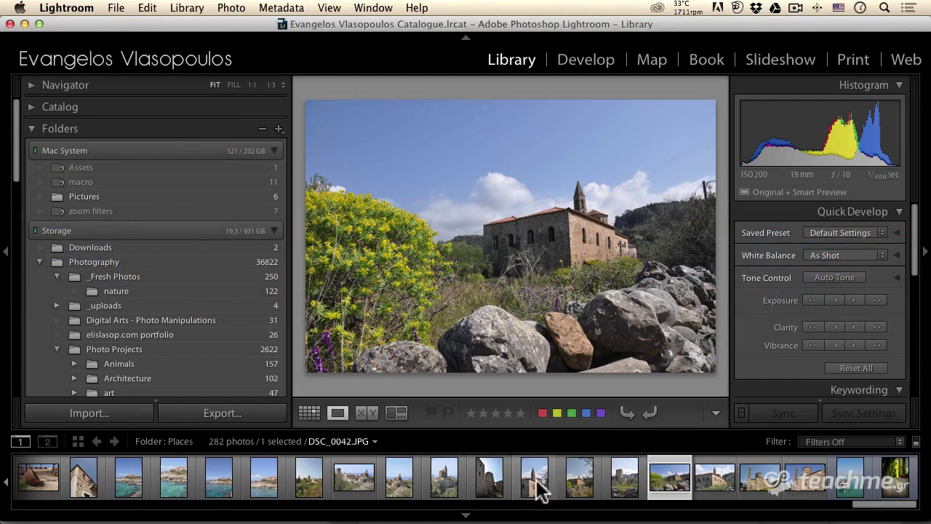
scroll(123, 480, up, 2)
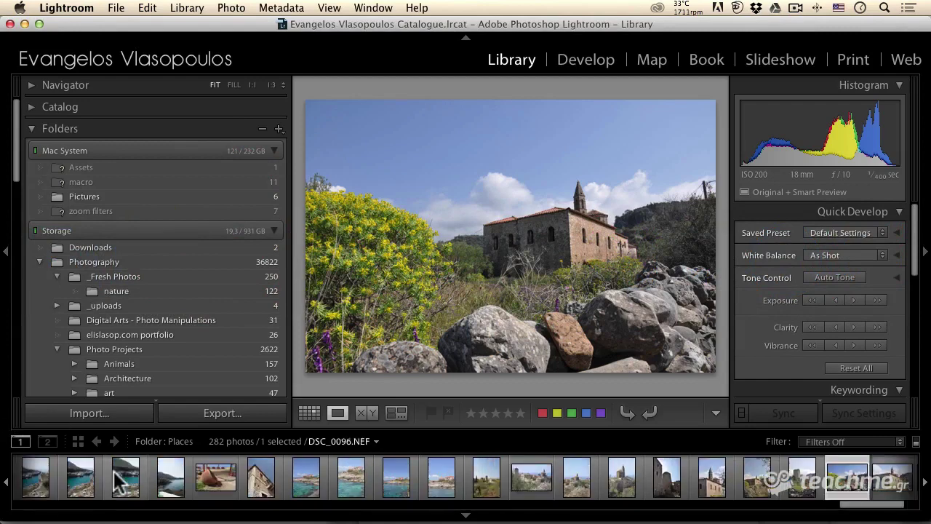
scroll(122, 480, up, 3)
scroll(120, 481, up, 2)
scroll(120, 480, up, 2)
scroll(121, 481, up, 2)
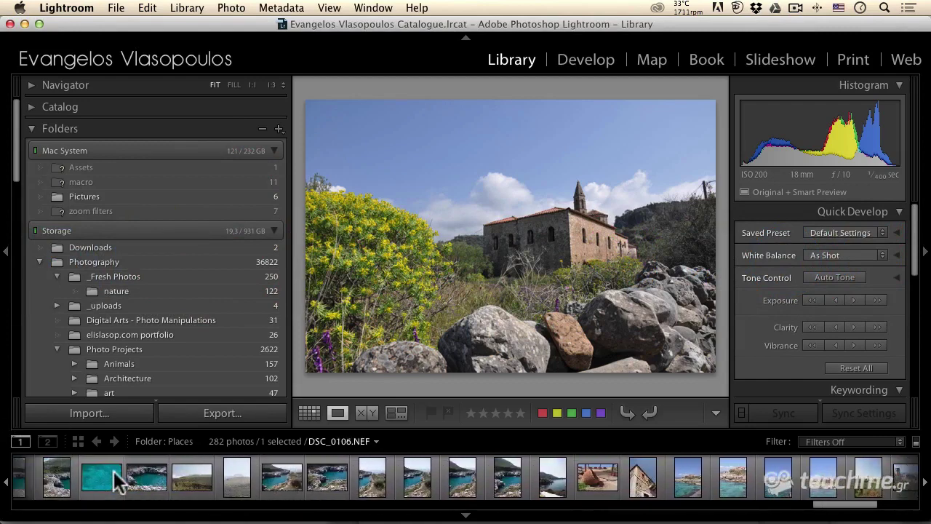
scroll(122, 481, up, 2)
scroll(124, 480, up, 1)
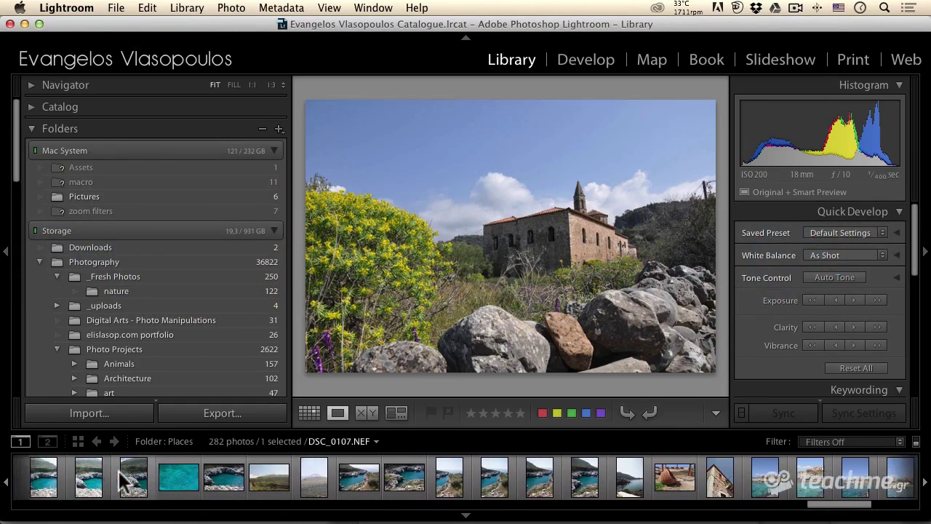
scroll(124, 480, up, 1)
scroll(124, 481, up, 1)
scroll(123, 482, up, 2)
scroll(121, 480, up, 2)
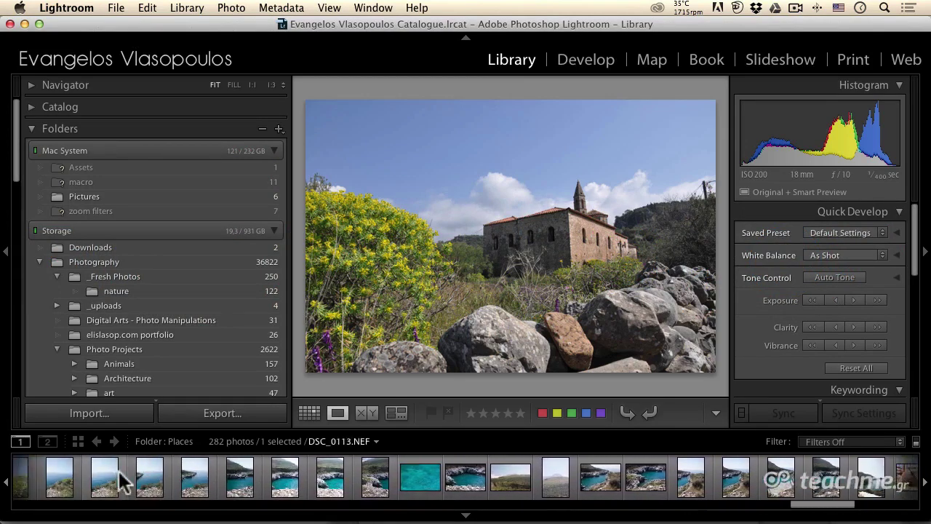
scroll(121, 481, up, 2)
scroll(122, 481, up, 1)
click(114, 478)
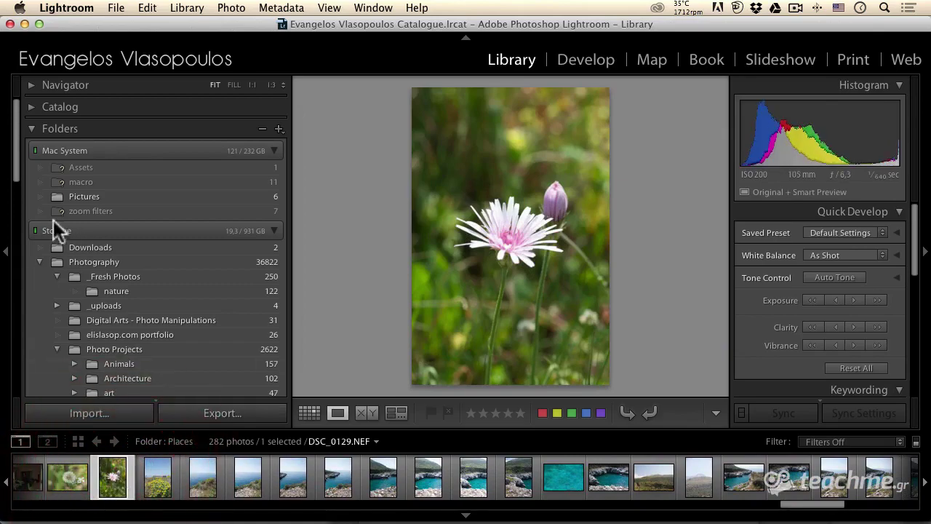
Step: Open the File > Export dialog for the flower photo
click(117, 8)
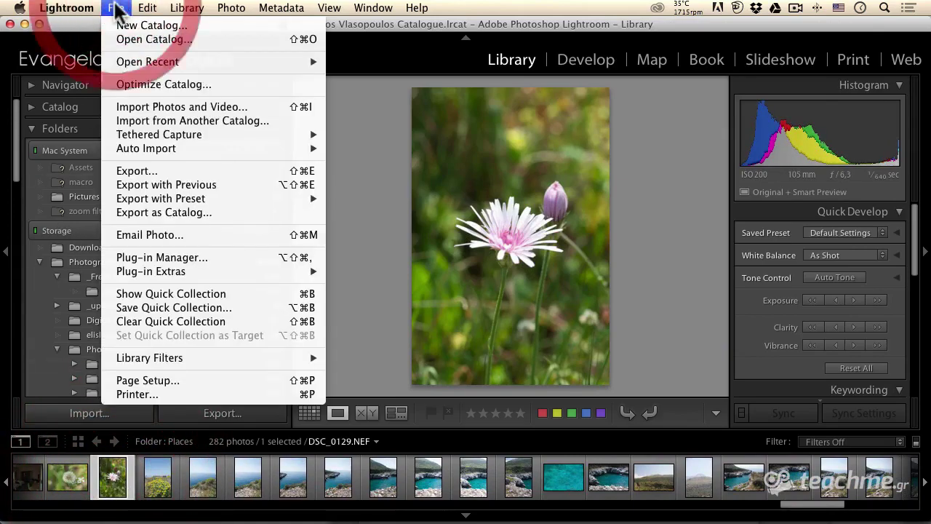
click(194, 171)
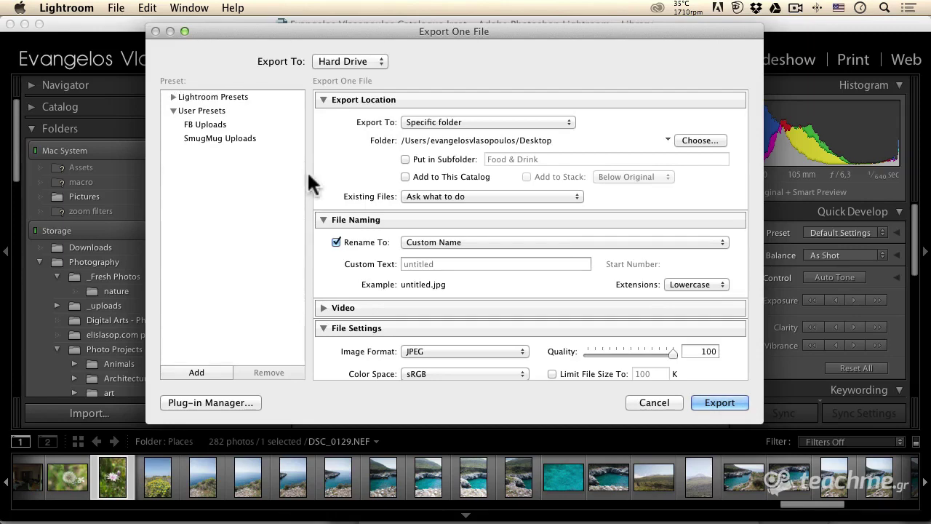
scroll(324, 182, down, 3)
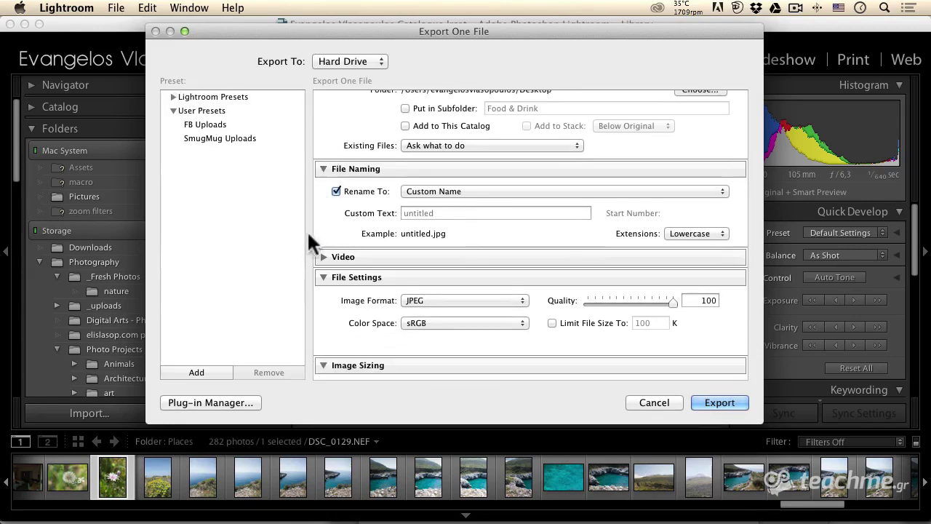
Step: Collapse File Settings, Image Sizing and Watermarking, then show the After Export choices
click(322, 276)
click(321, 296)
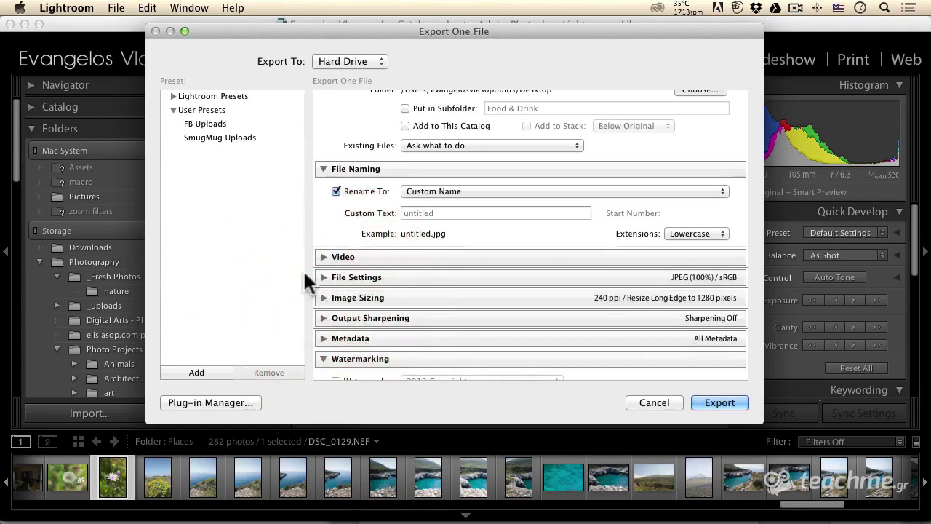
scroll(334, 314, down, 2)
click(322, 303)
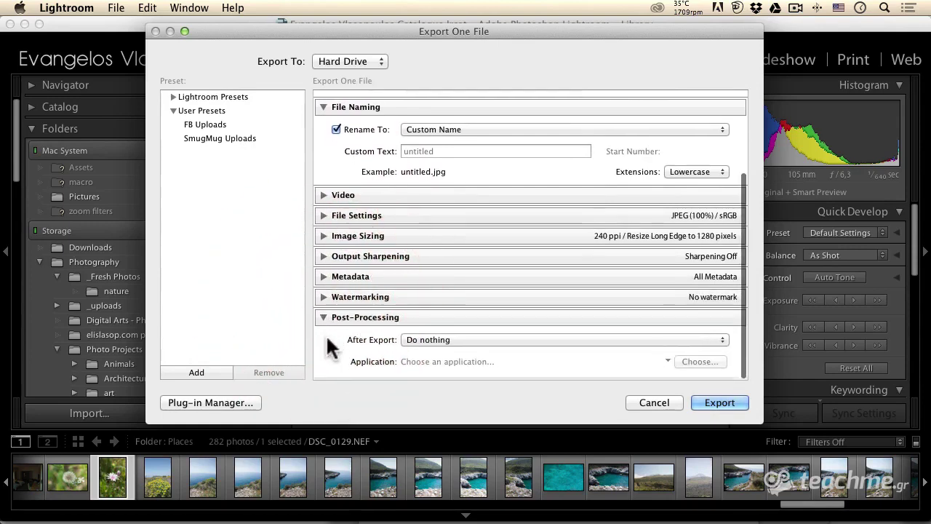
scroll(328, 342, down, 2)
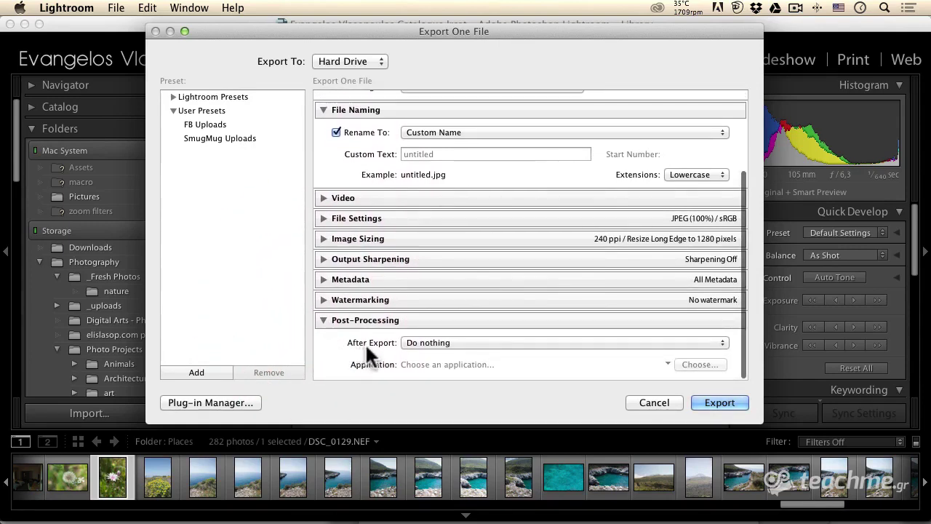
click(431, 343)
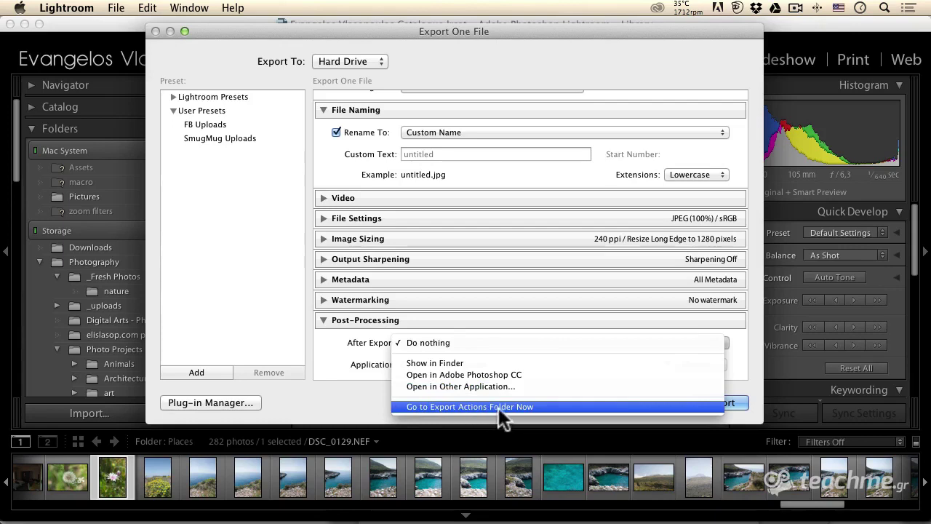
Step: Browse Users > Library > Application Support > Adobe > Lightroom to the empty Export Actions folder
click(543, 405)
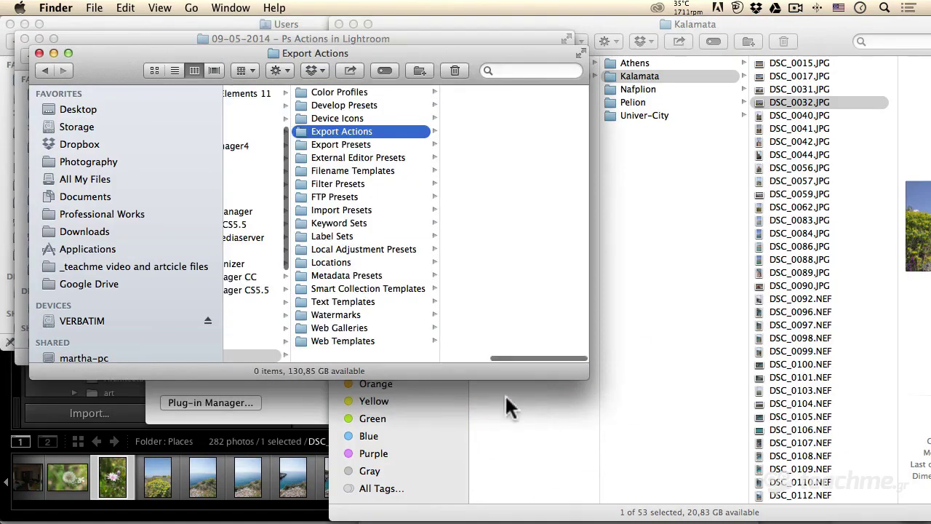
scroll(381, 295, left, 3)
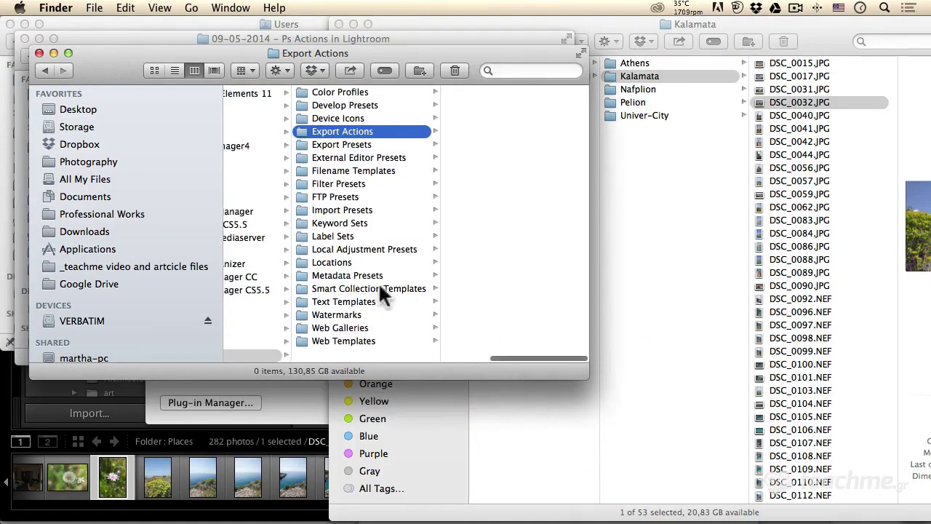
scroll(379, 286, left, 2)
scroll(379, 286, left, 2)
scroll(379, 286, left, 2)
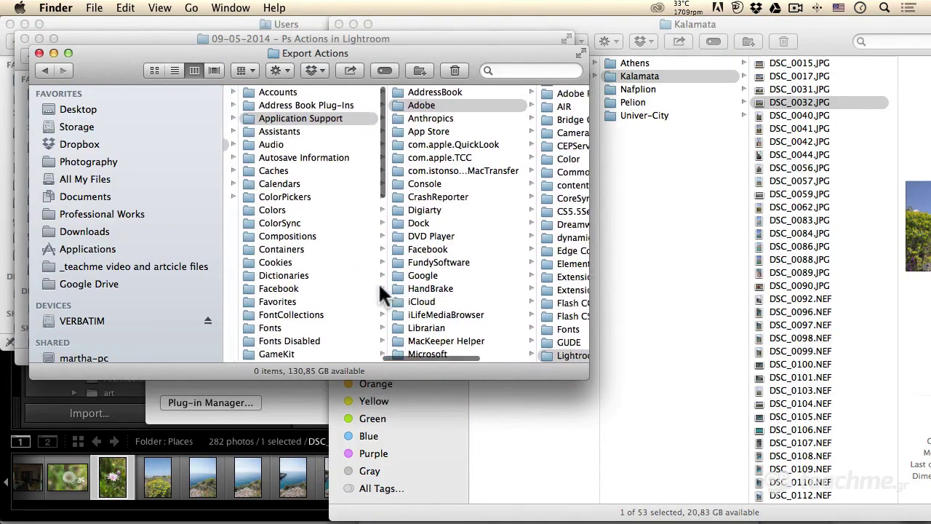
scroll(379, 286, left, 1)
scroll(378, 283, left, 2)
scroll(379, 281, left, 2)
scroll(379, 282, left, 2)
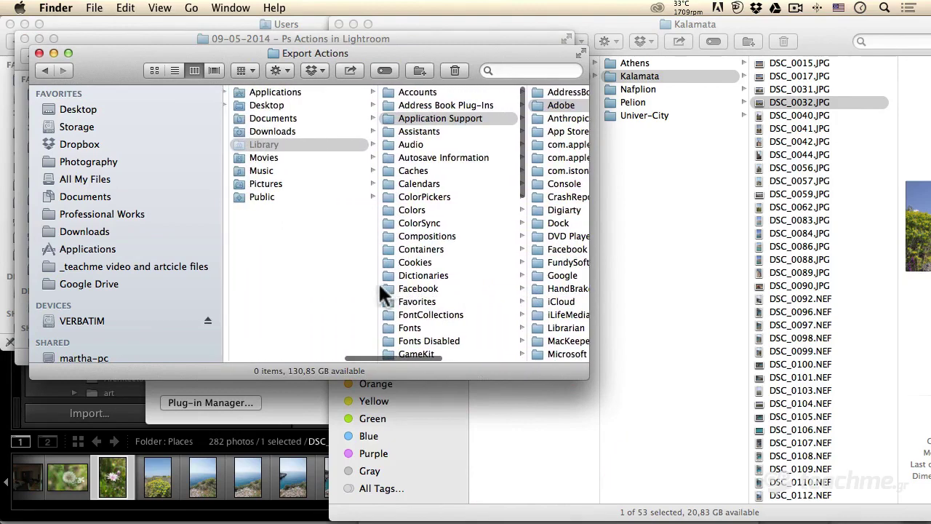
scroll(367, 274, left, 2)
scroll(280, 144, left, 2)
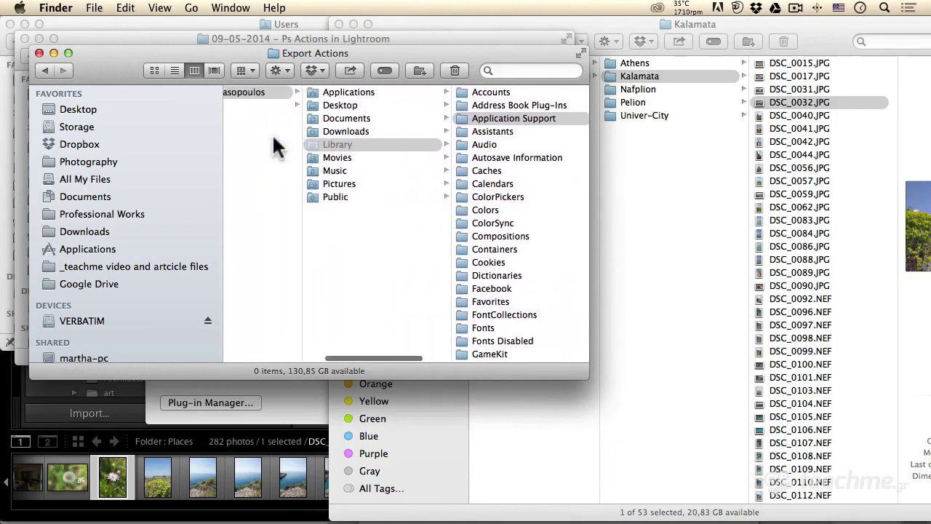
scroll(275, 138, left, 2)
scroll(274, 138, left, 2)
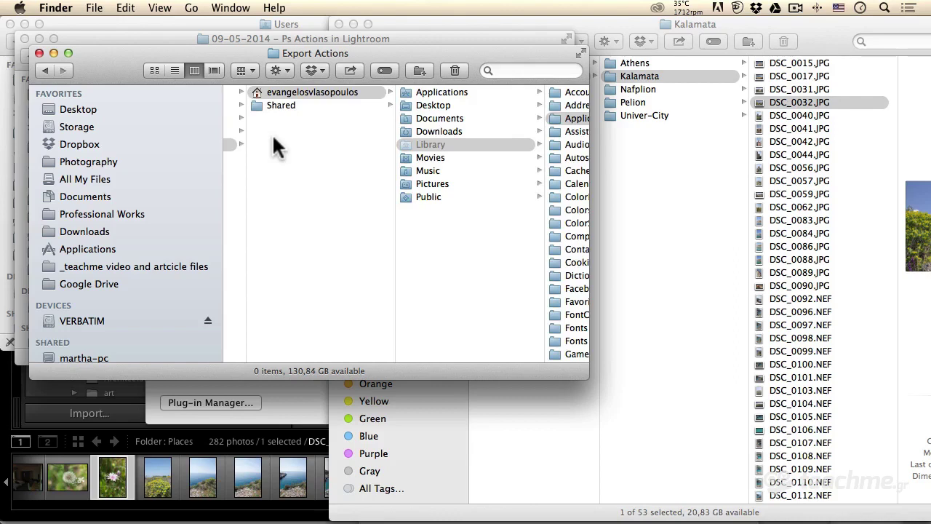
scroll(274, 139, right, 1)
scroll(274, 138, right, 2)
scroll(273, 138, right, 2)
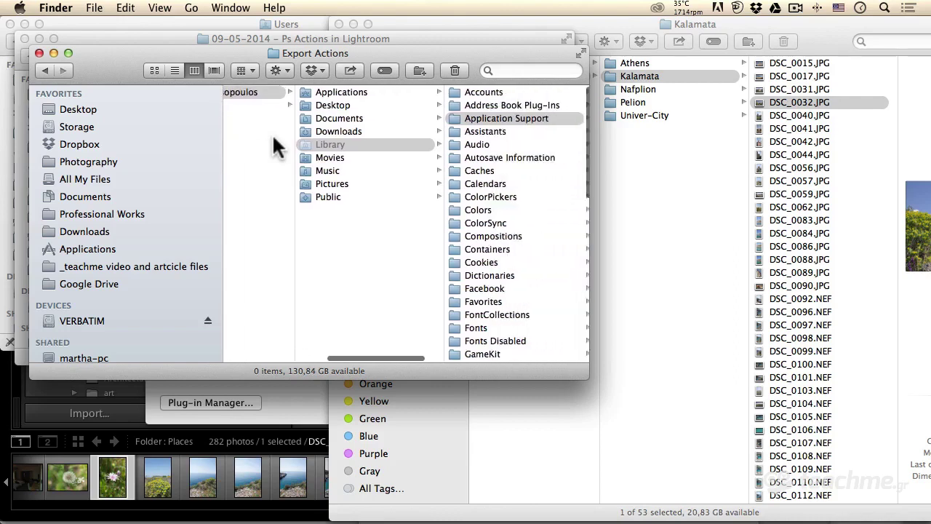
scroll(273, 138, right, 2)
scroll(273, 139, right, 3)
scroll(273, 138, right, 3)
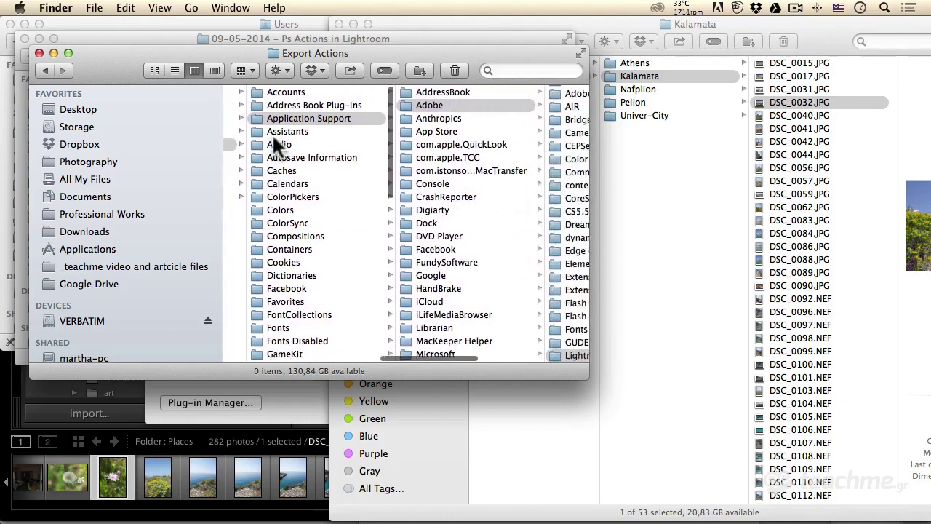
scroll(274, 138, left, 10)
scroll(277, 146, left, 3)
scroll(272, 133, left, 3)
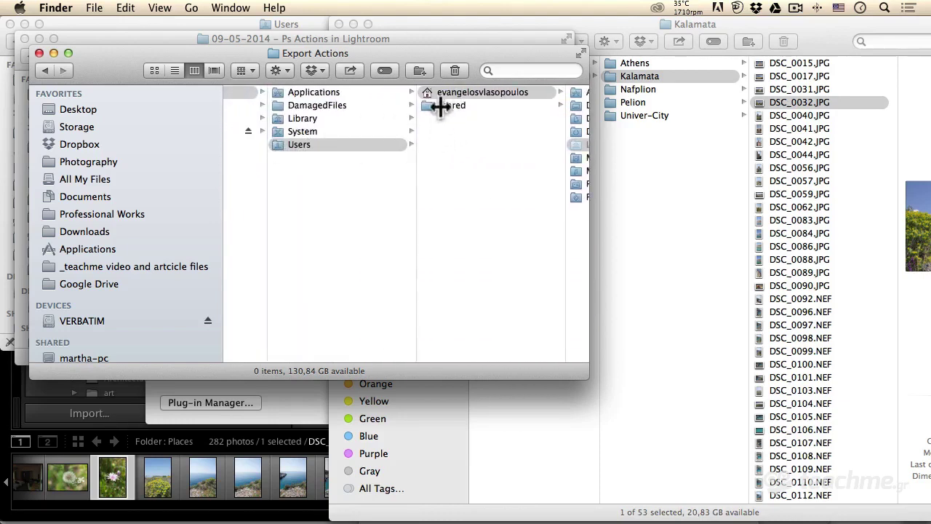
scroll(427, 139, right, 4)
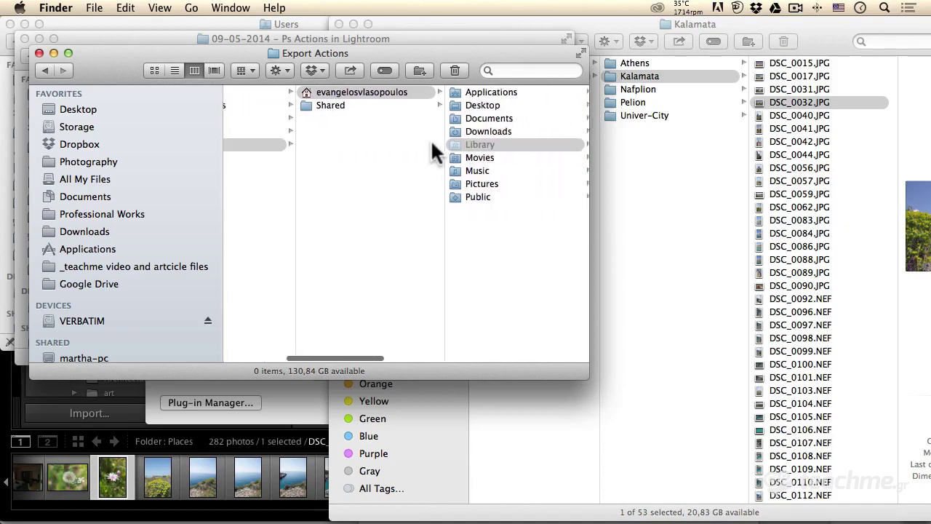
scroll(431, 142, right, 8)
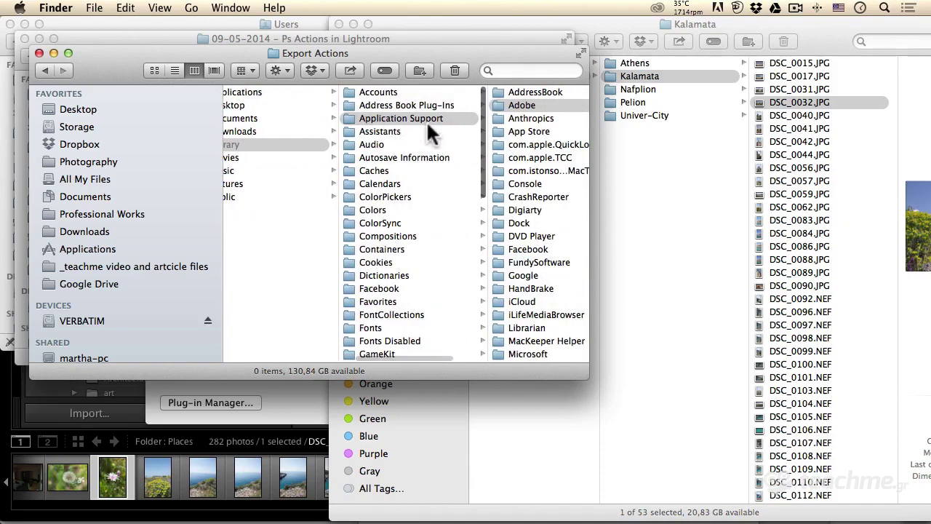
scroll(427, 120, right, 10)
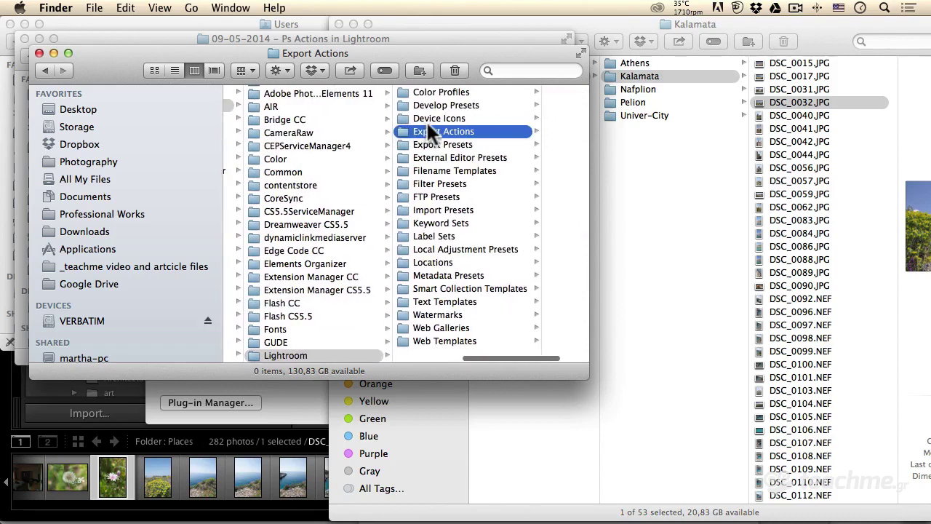
scroll(453, 131, right, 3)
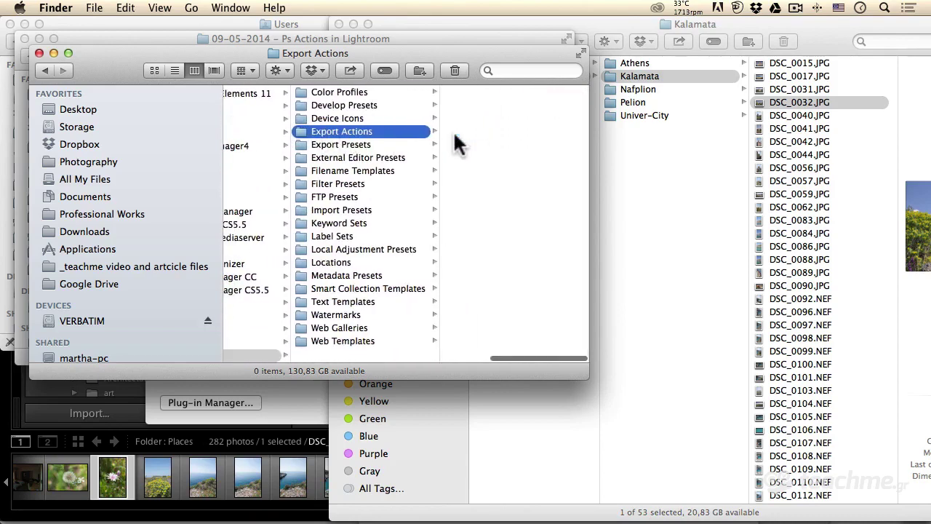
Step: Bring the TextEdit note forward and trace the Windows path's folders through Adobe to Lightroom
key(super+Tab)
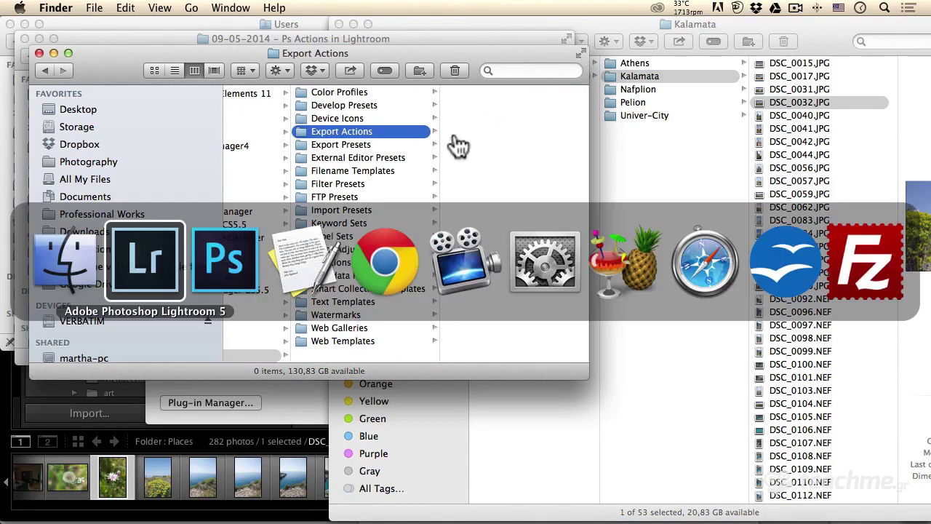
key(super+Tab)
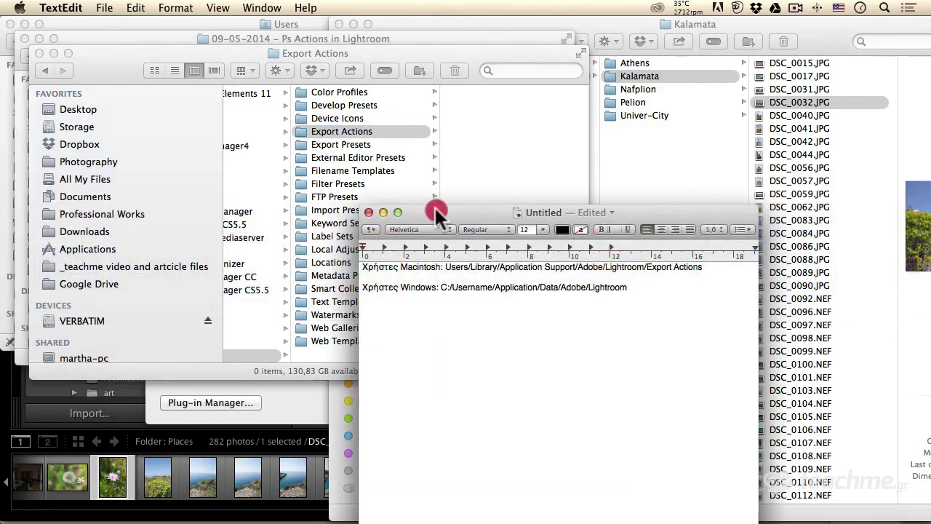
drag(438, 209, 316, 136)
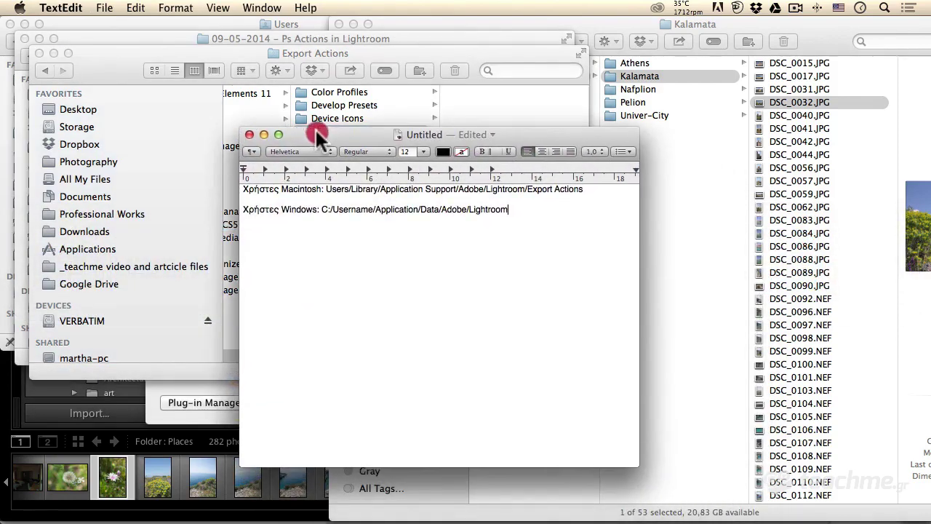
click(325, 210)
click(354, 210)
click(395, 210)
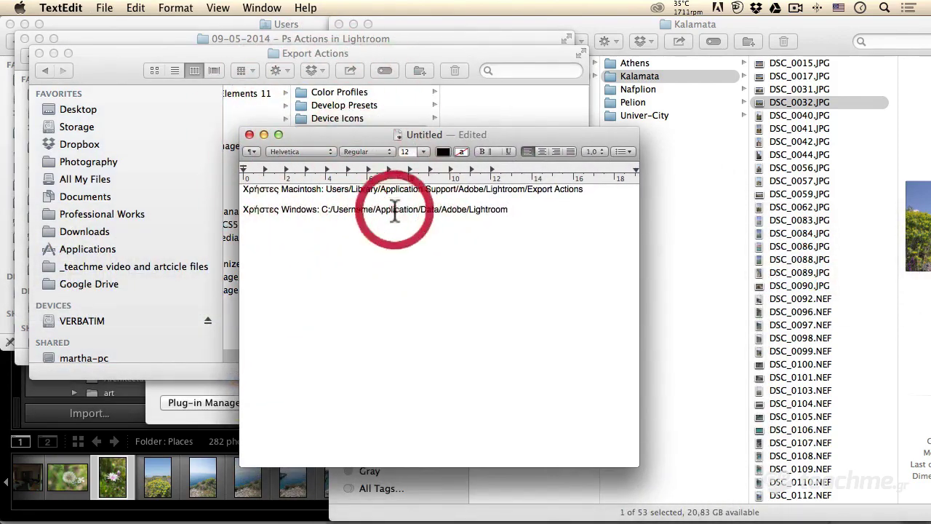
click(433, 211)
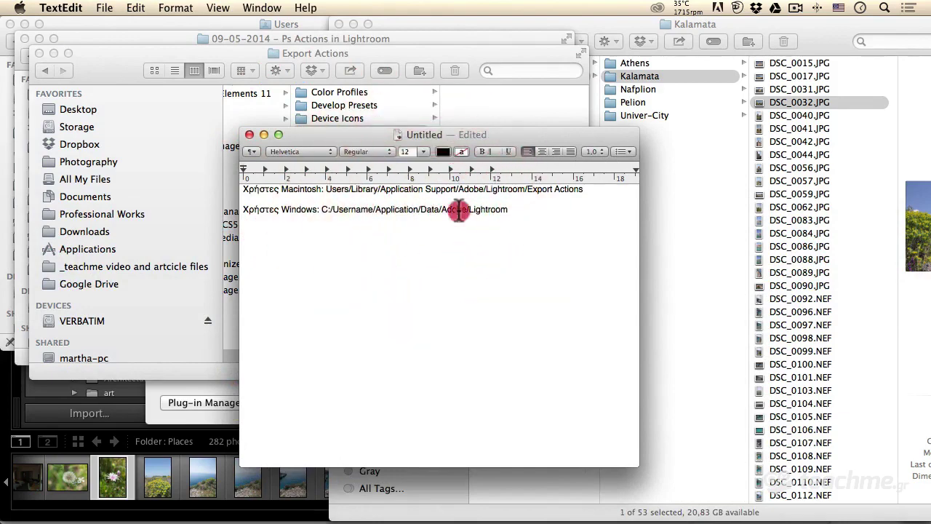
click(487, 209)
Step: Drag Basic Lr Droplet into Export Actions and confirm it appears among Lightroom's After Export choices
drag(348, 138, 555, 201)
drag(183, 52, 569, 72)
drag(502, 71, 411, 62)
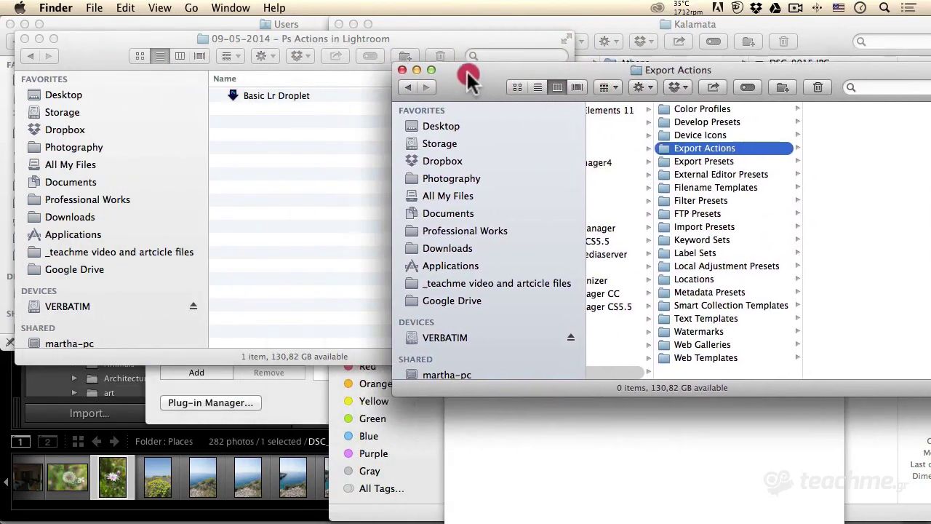
drag(298, 98, 808, 182)
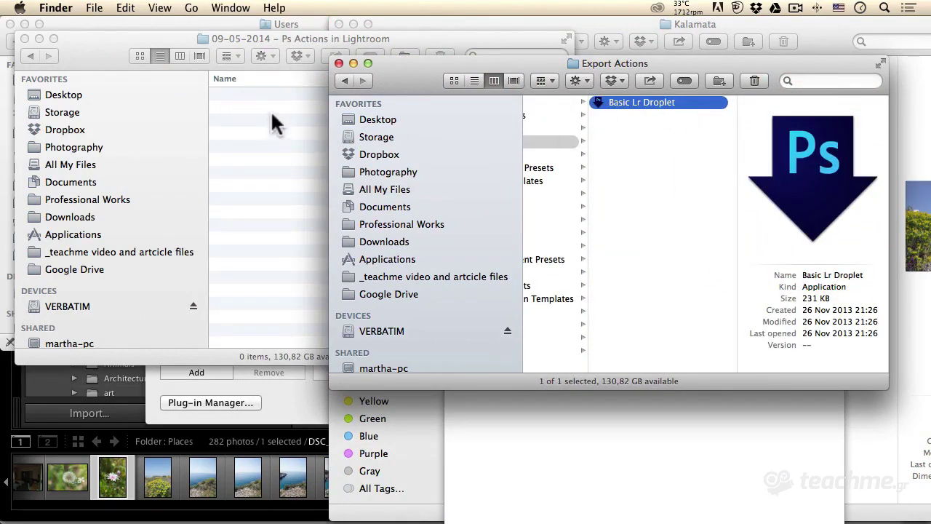
click(301, 397)
click(488, 339)
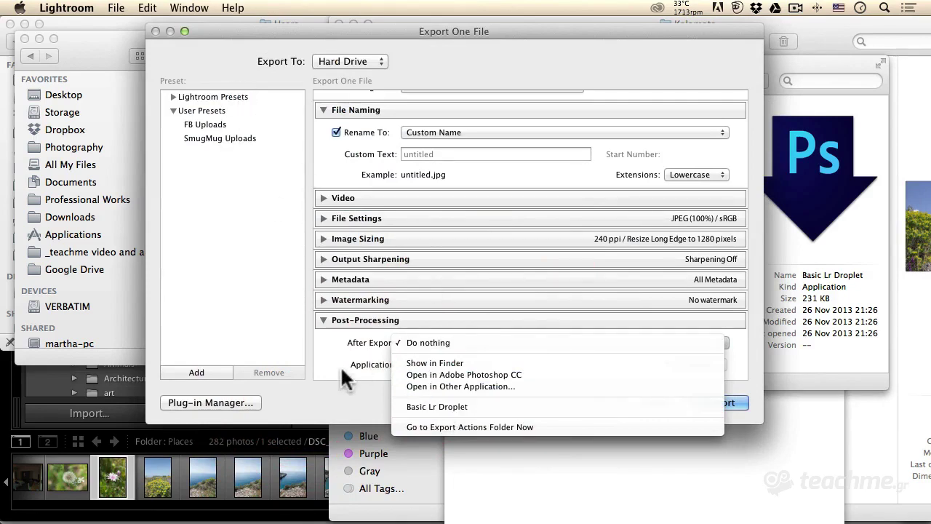
Step: Cancel the current export and start a new File > Export for the flower photo
click(386, 397)
click(647, 397)
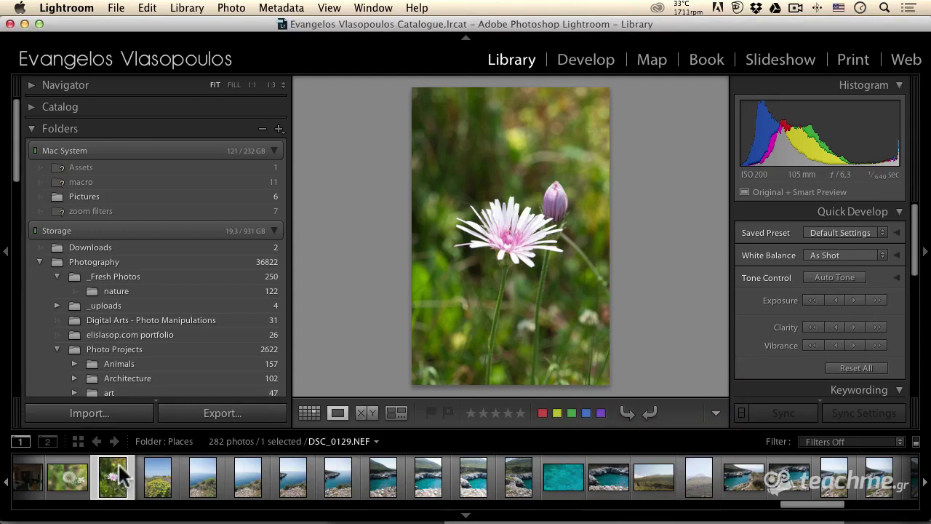
click(118, 8)
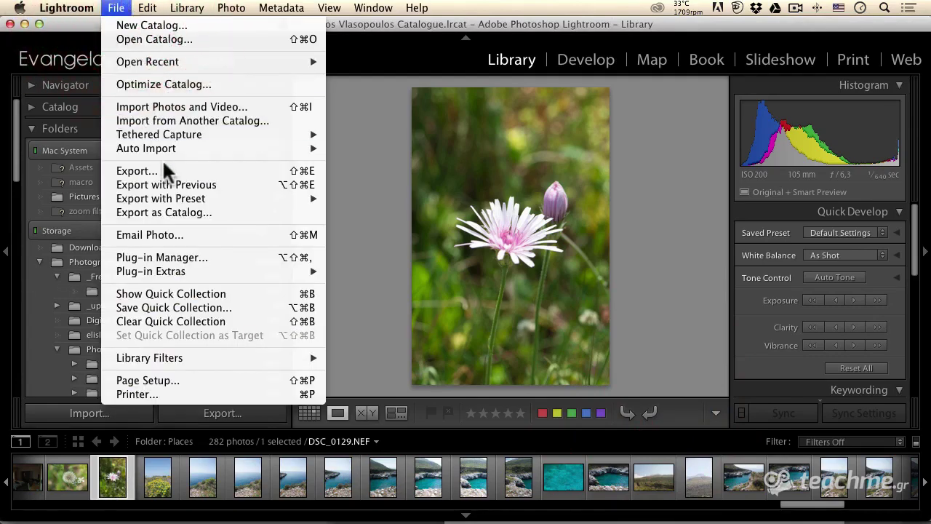
click(133, 171)
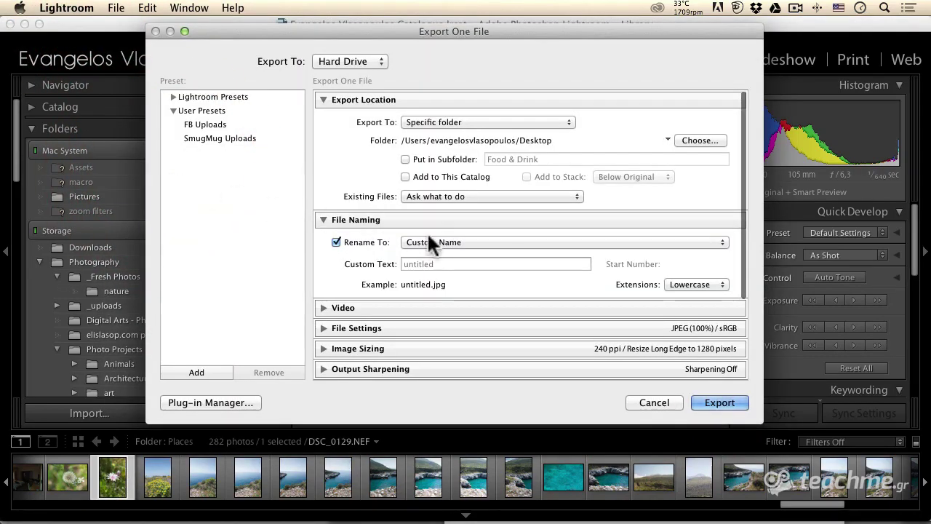
Step: Untick Rename To and set After Export to Basic Lr Droplet
click(335, 243)
click(323, 219)
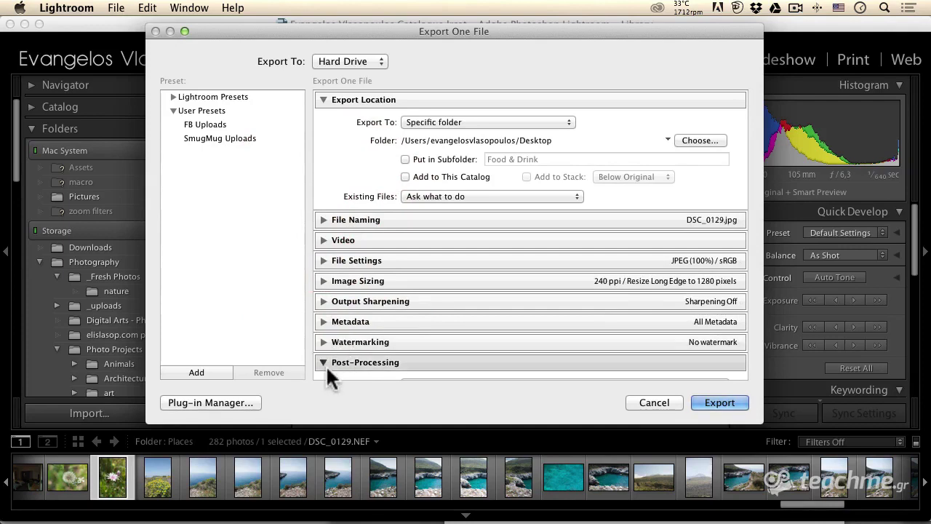
scroll(321, 362, down, 3)
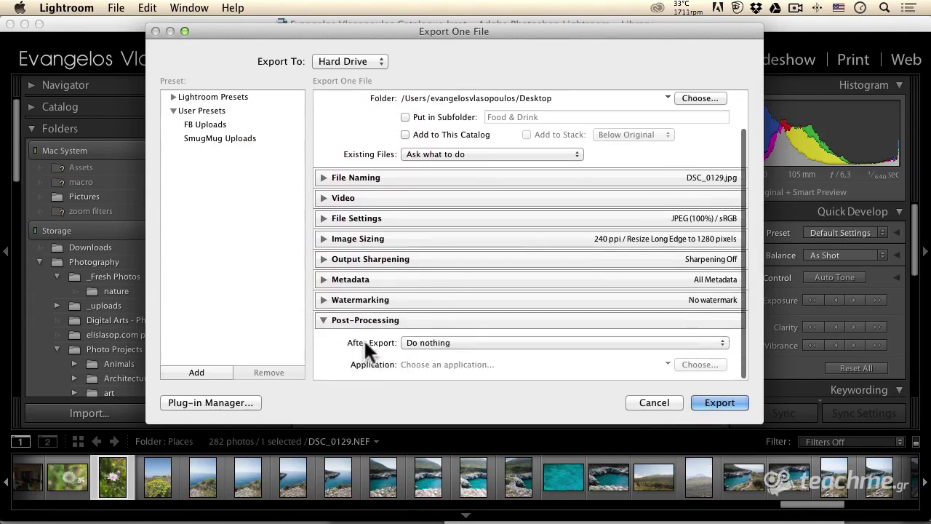
click(421, 340)
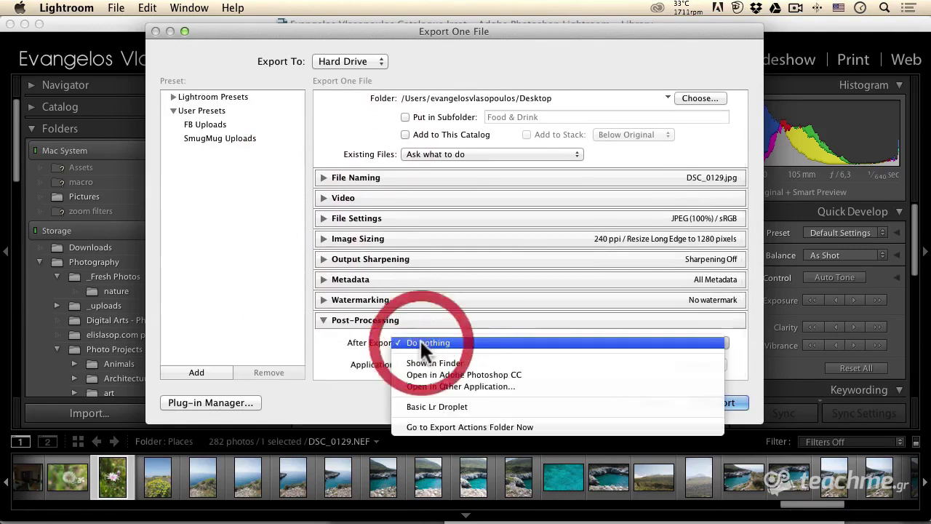
click(434, 407)
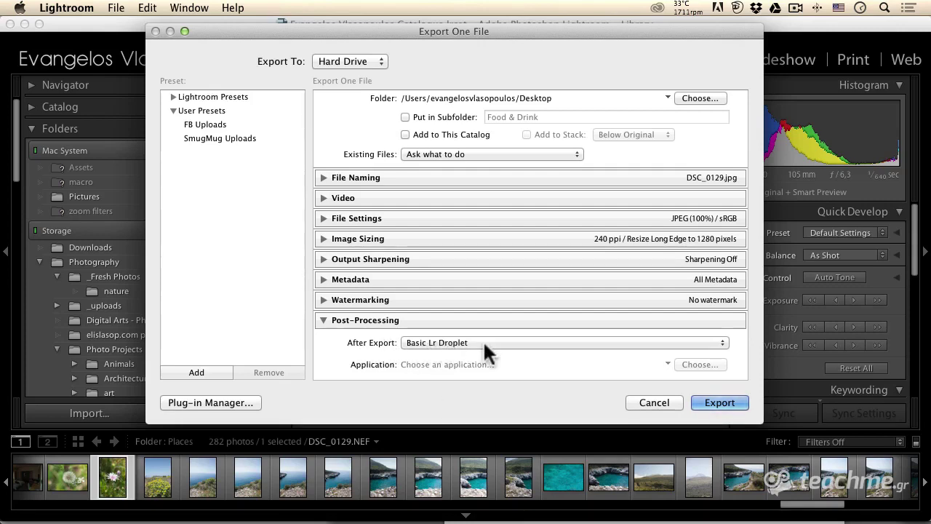
Step: Export DSC_0129 and view the droplet's framed, painterly result in Photoshop CC
click(726, 402)
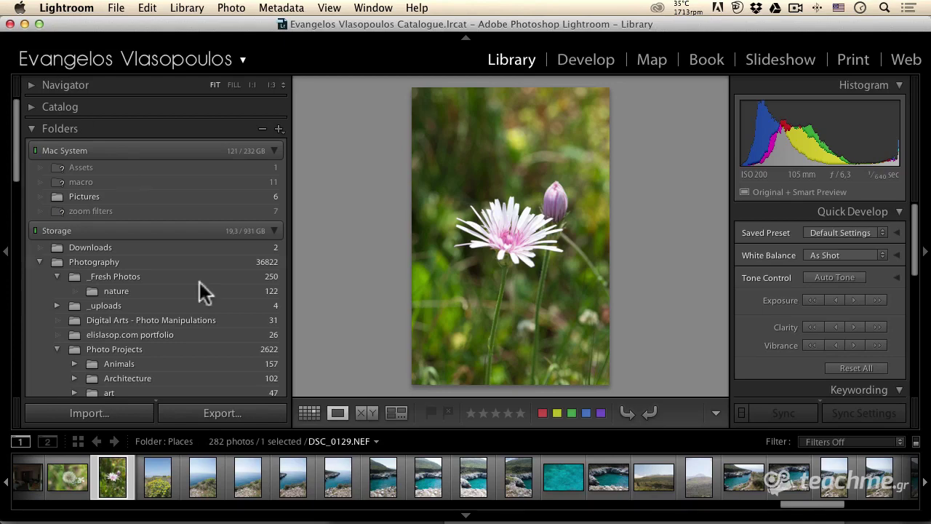
click(221, 414)
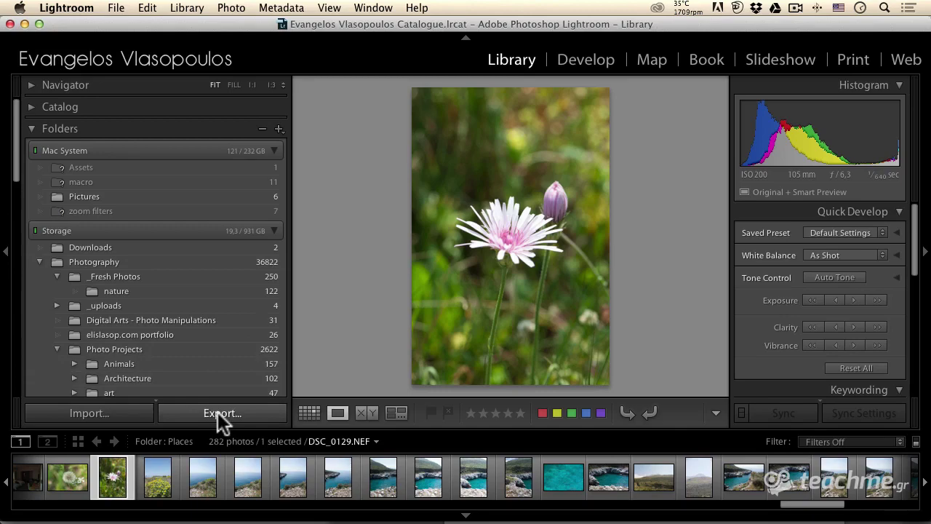
key(super+Tab)
key(super+Tab)
key(super+Tab)
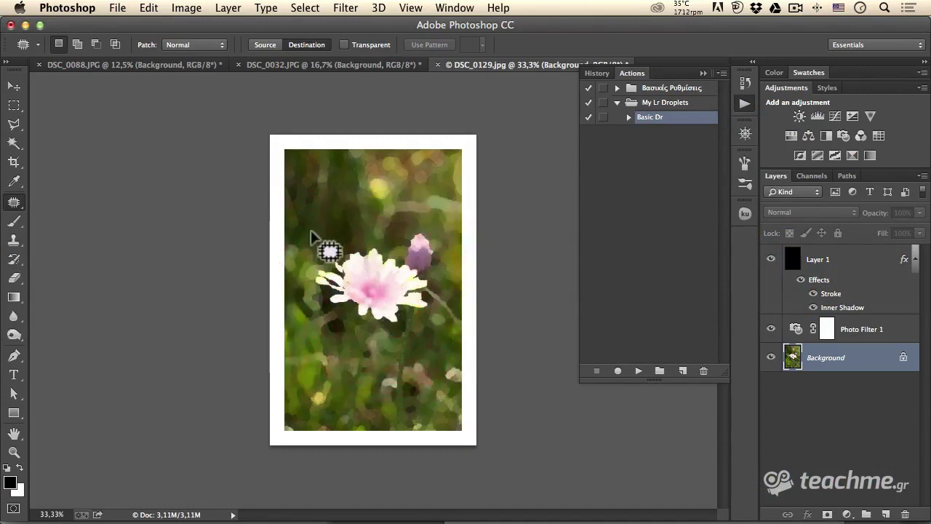
Step: Close DSC_0129, DSC_0032 and DSC_0088 without saving, then return to Lightroom
click(438, 65)
click(423, 207)
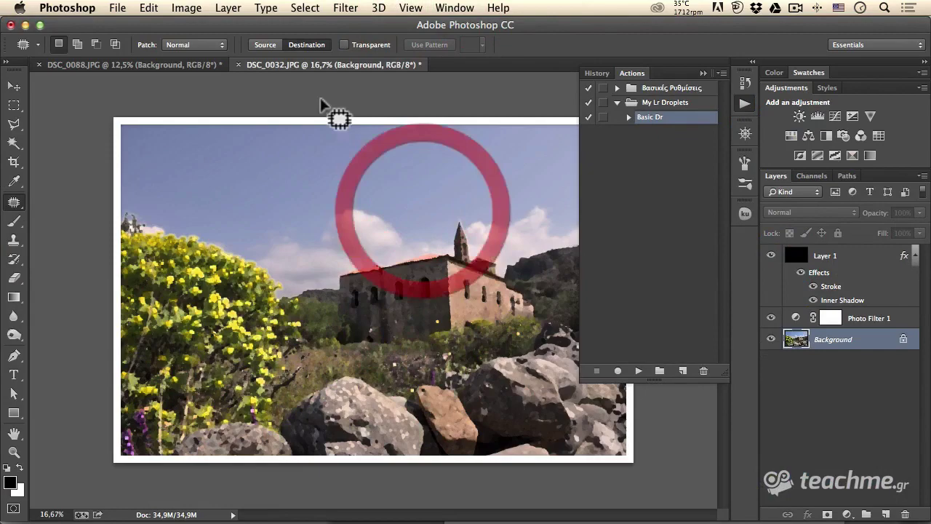
click(238, 64)
click(425, 206)
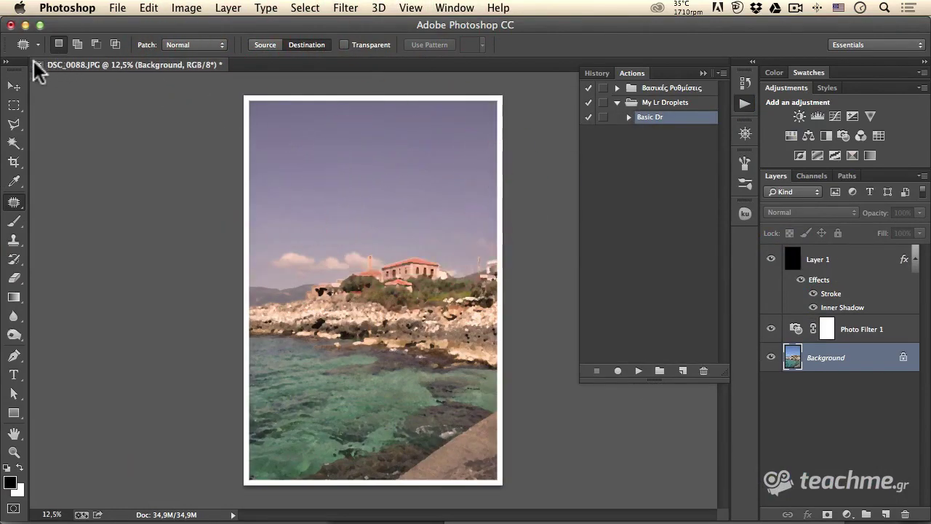
click(38, 65)
click(430, 206)
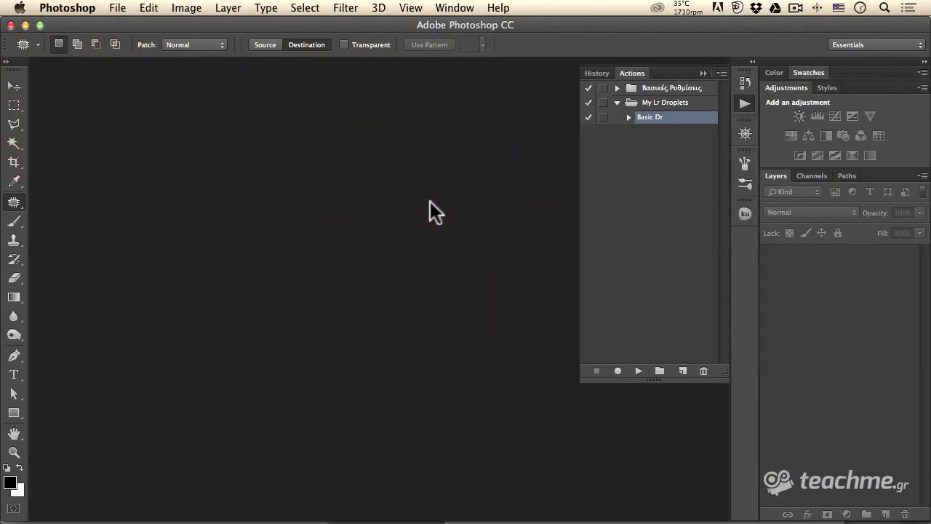
key(super+Tab)
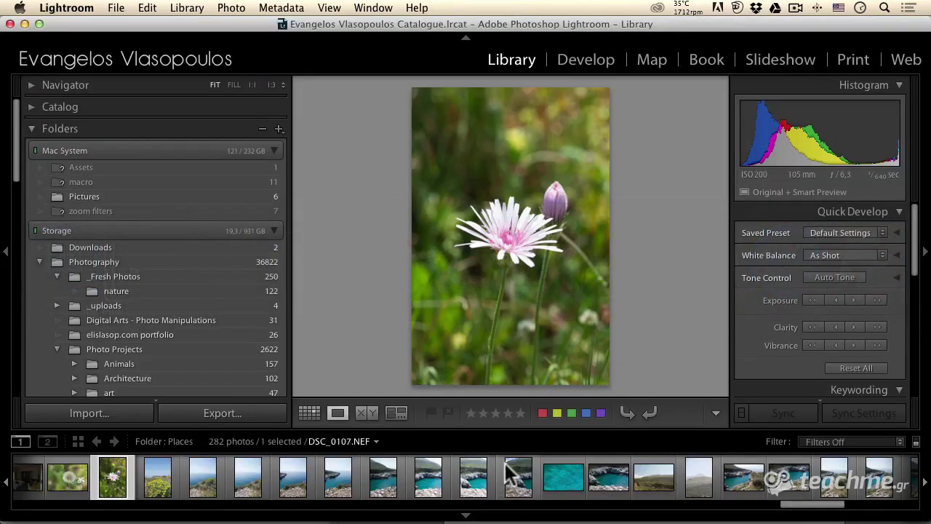
Step: Export the teal water photo DSC_0106 with the previous settings and view the result in Photoshop
scroll(513, 477, down, 6)
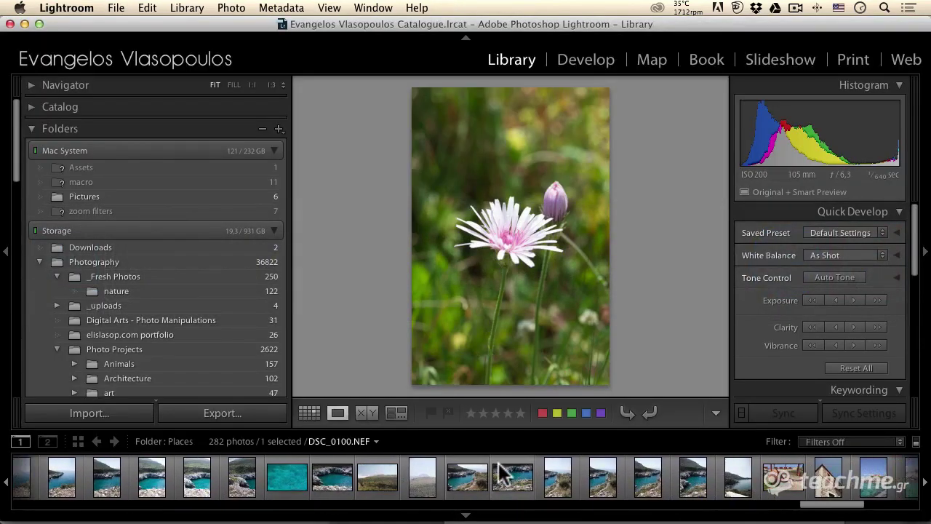
click(289, 480)
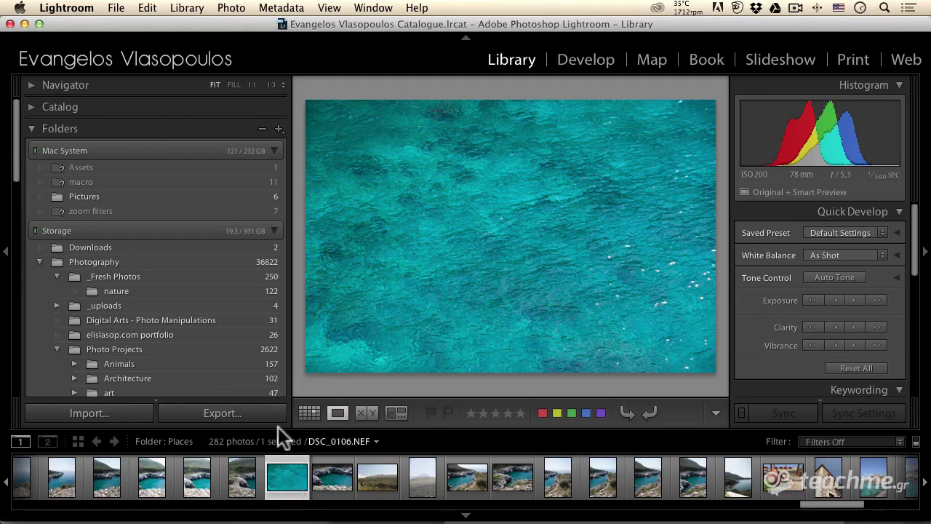
click(116, 7)
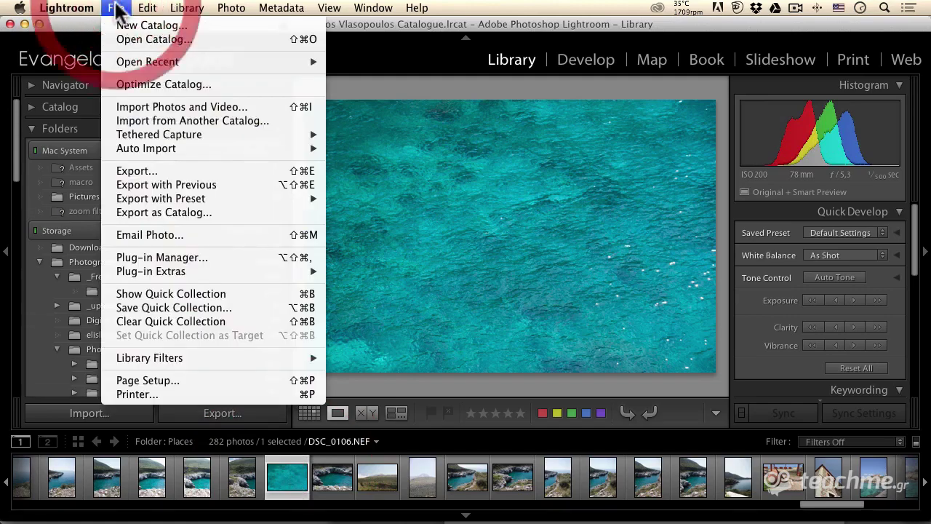
click(193, 184)
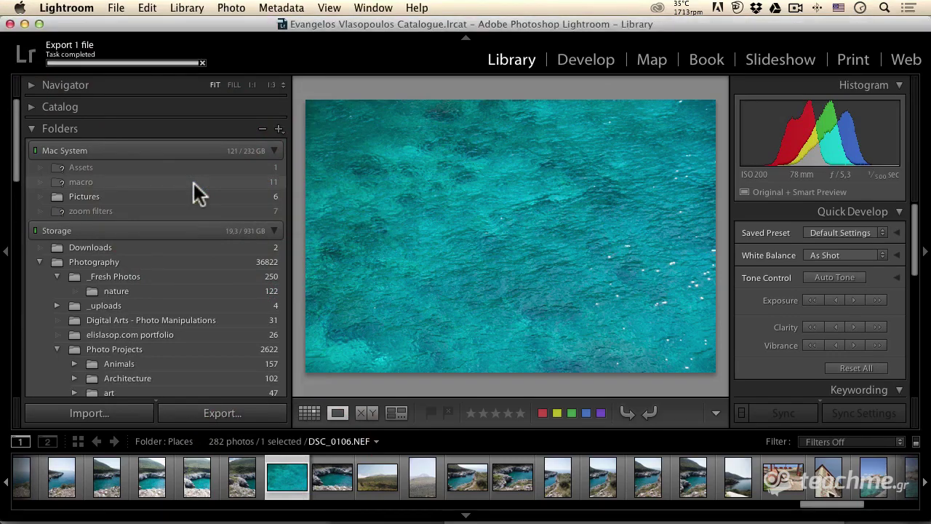
key(super+Tab)
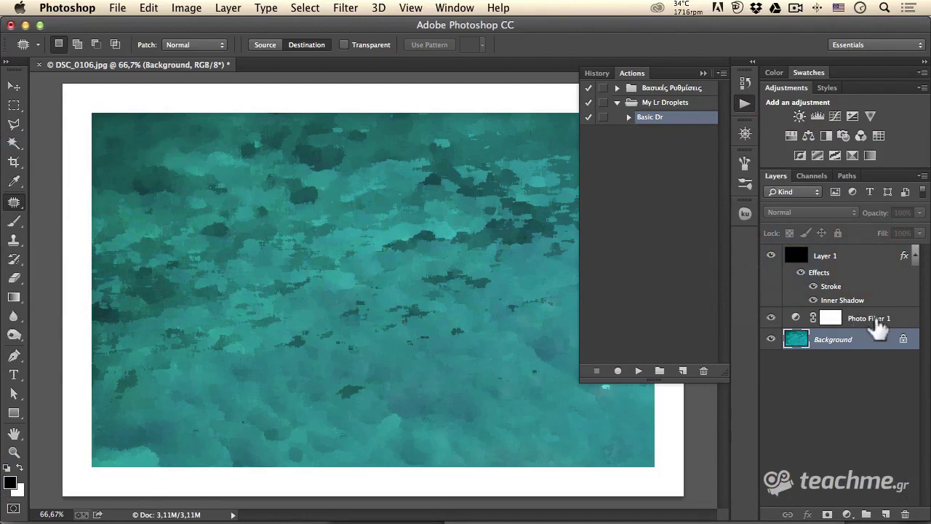
Step: Expand the Basic Dr action and delete its Filter Gallery step
click(629, 117)
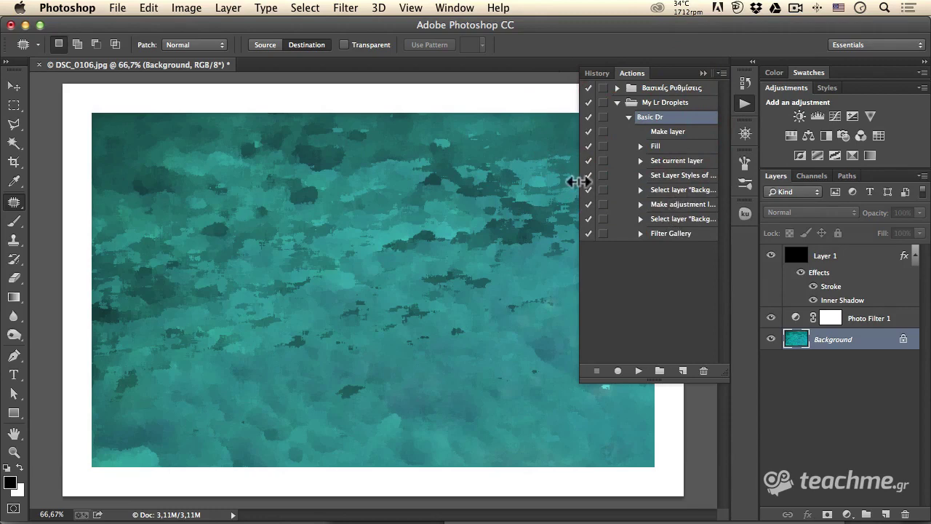
drag(579, 181, 431, 181)
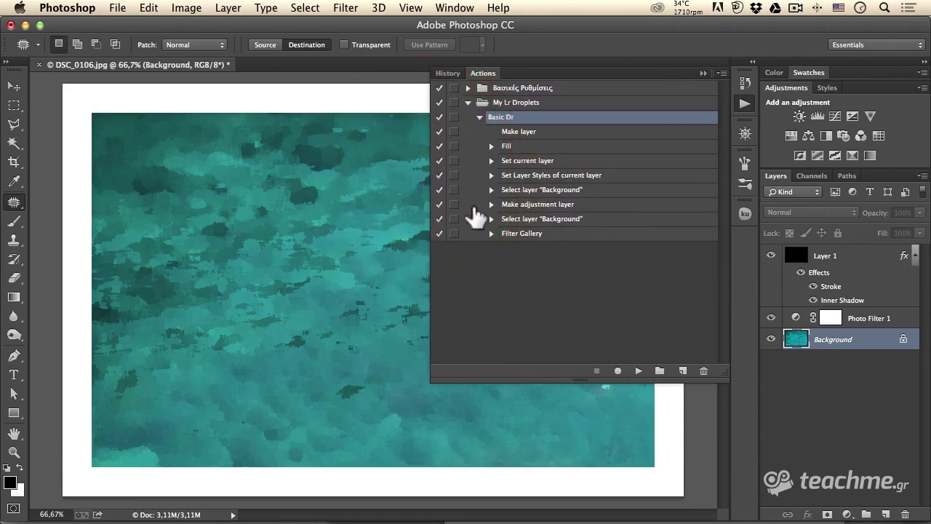
click(521, 233)
click(491, 234)
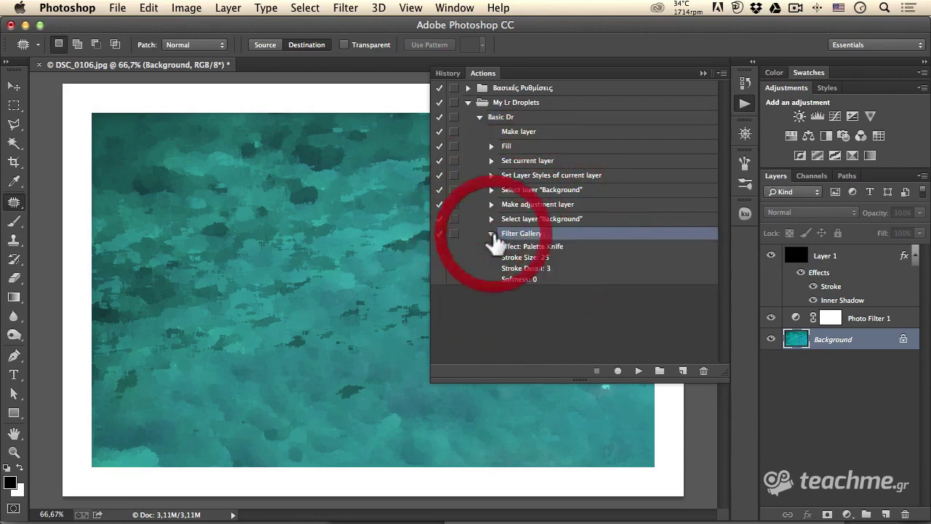
click(703, 371)
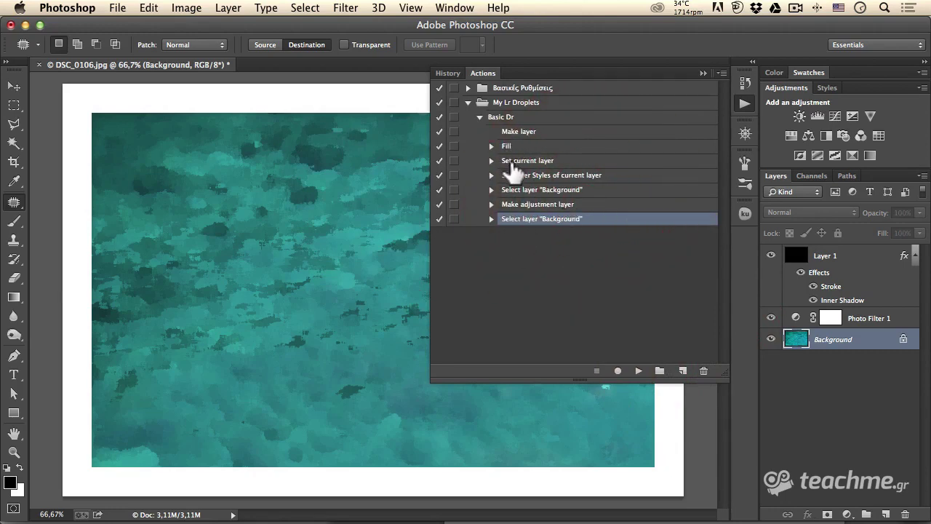
Step: Review the remaining layer style and Set current layer steps, then select the Basic Dr action
click(544, 174)
click(492, 175)
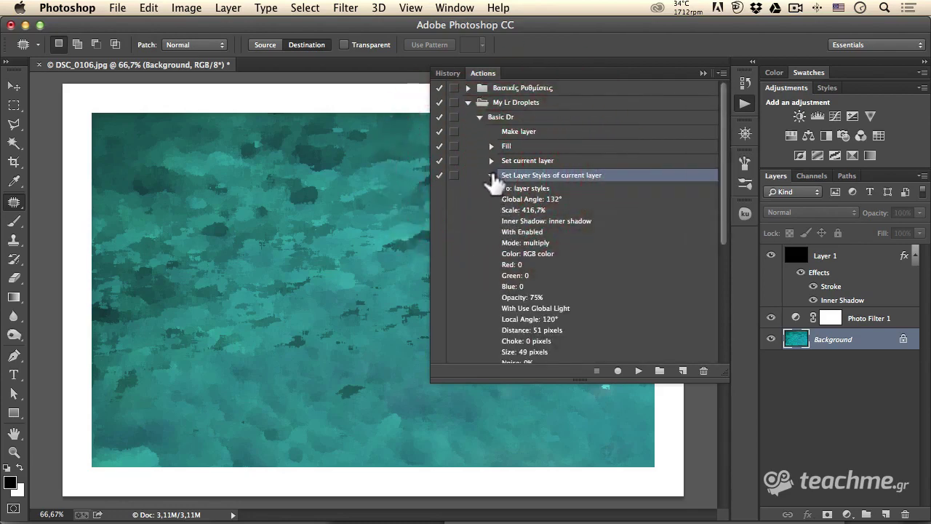
click(492, 175)
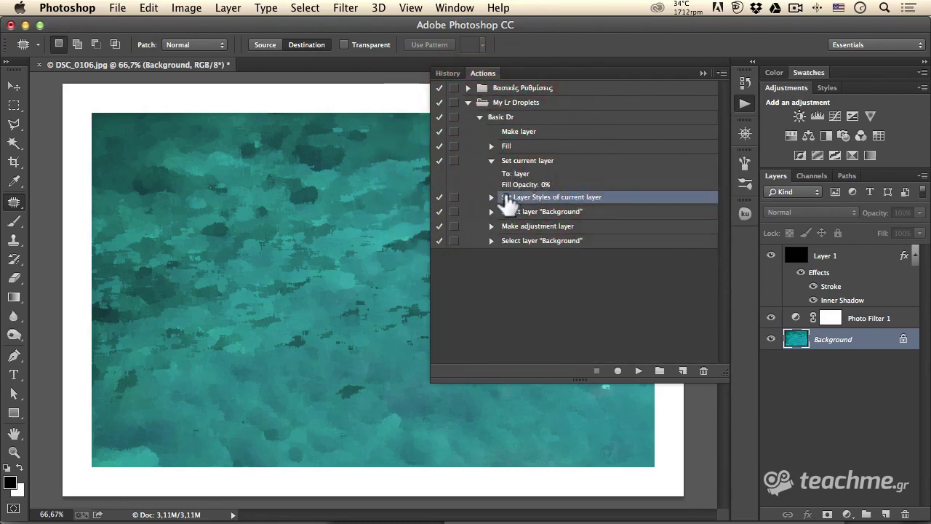
click(491, 197)
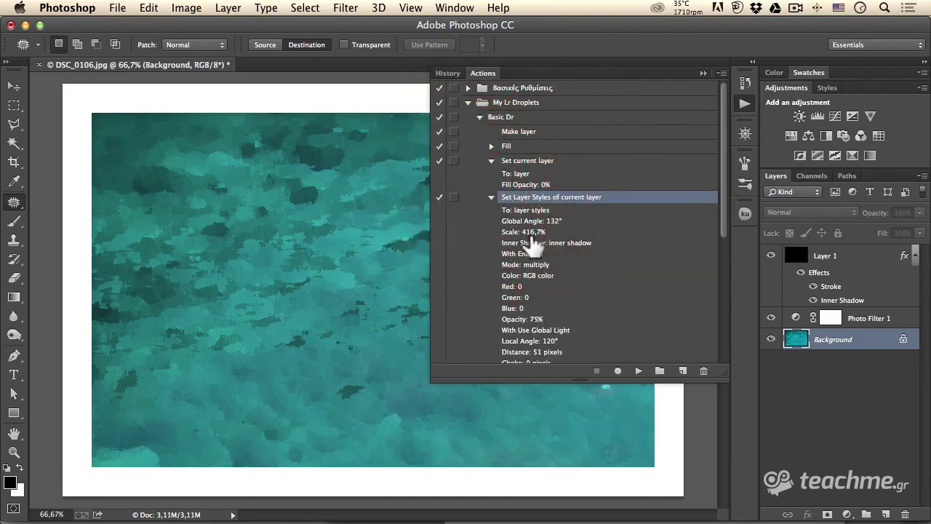
scroll(531, 244, down, 2)
scroll(531, 243, up, 2)
click(492, 197)
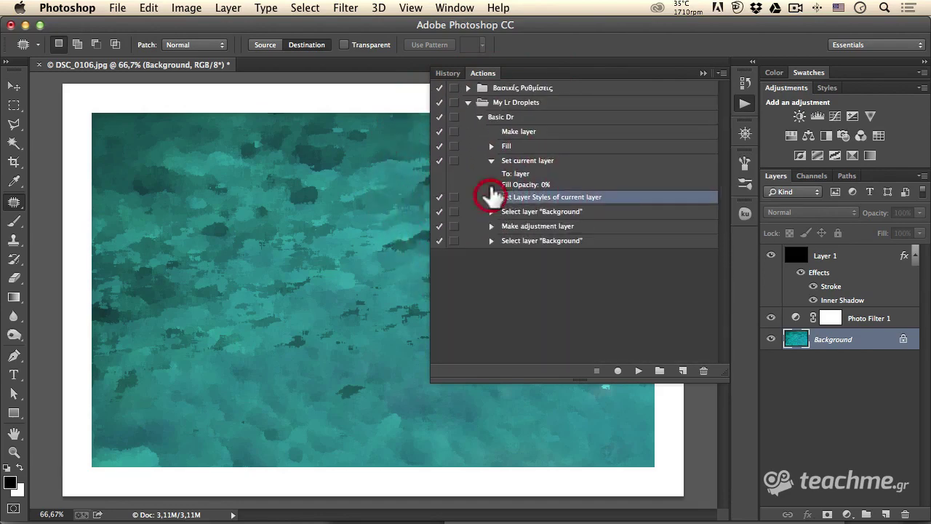
click(492, 160)
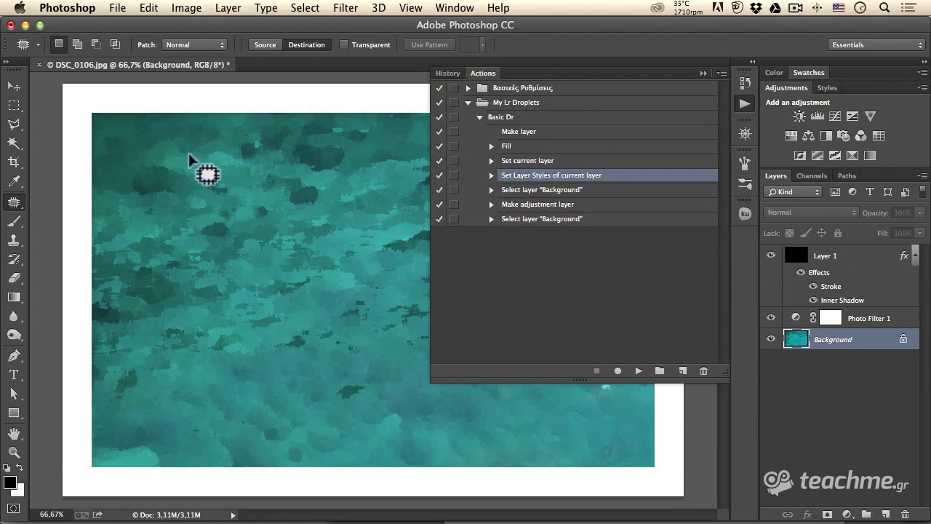
click(510, 120)
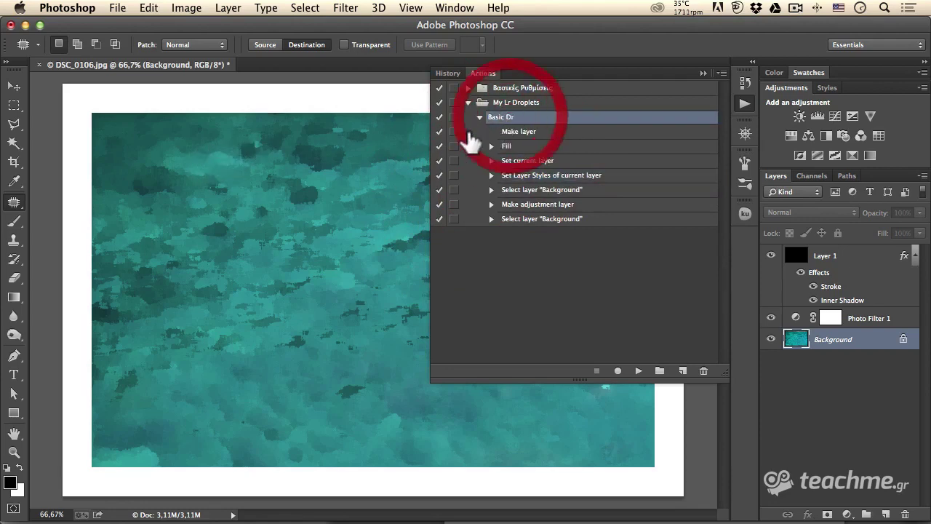
click(117, 8)
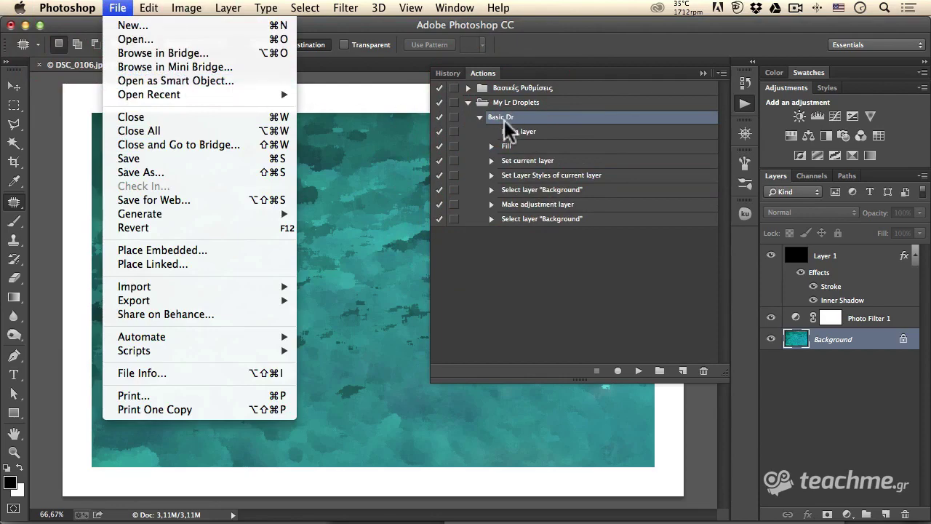
mouse_move(142, 337)
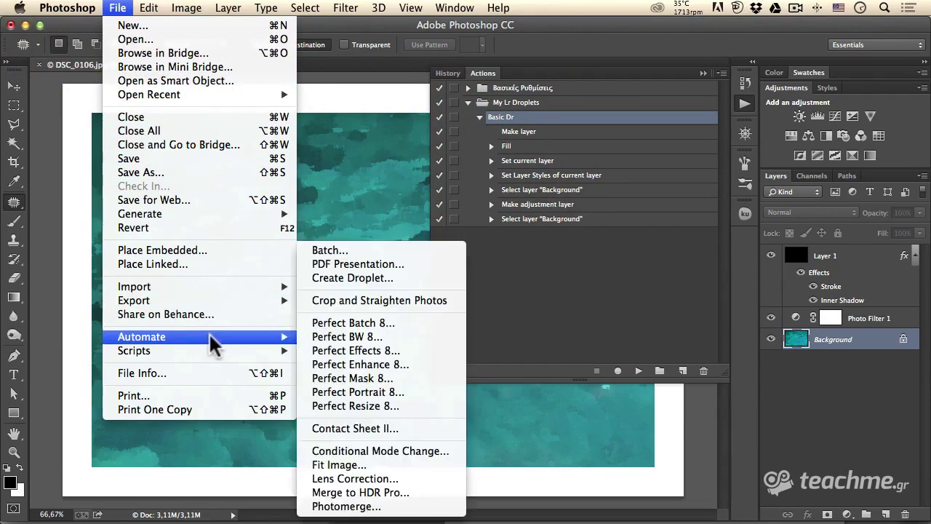
Step: Create a droplet from Basic Dr saved as Basic Lr Droplet
click(372, 277)
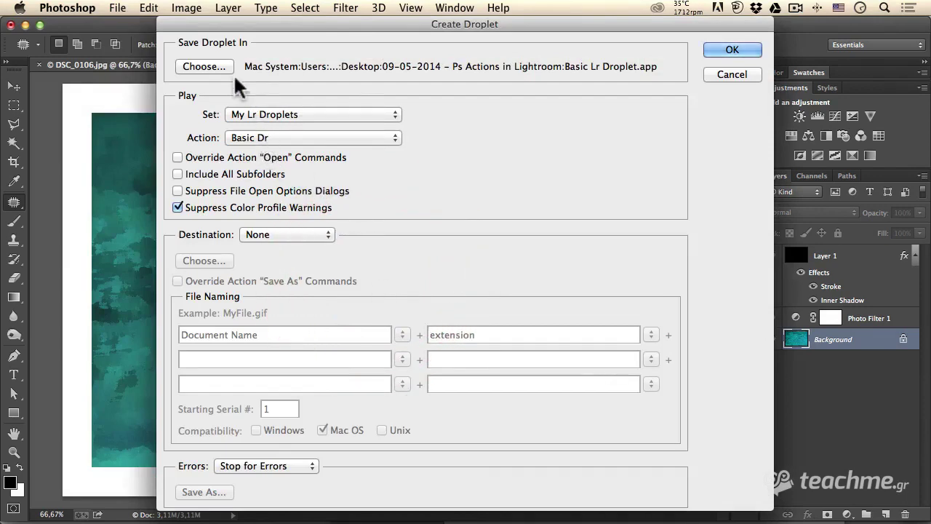
click(207, 66)
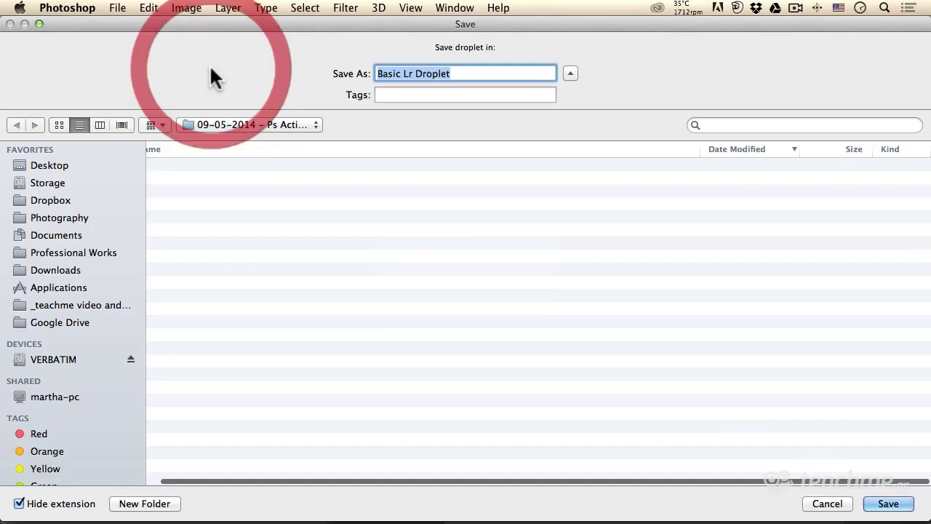
click(827, 503)
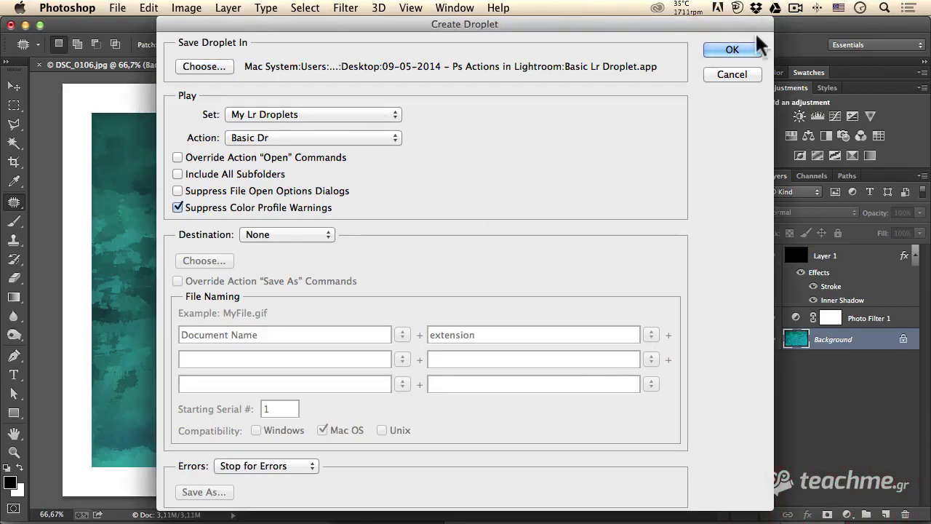
click(724, 49)
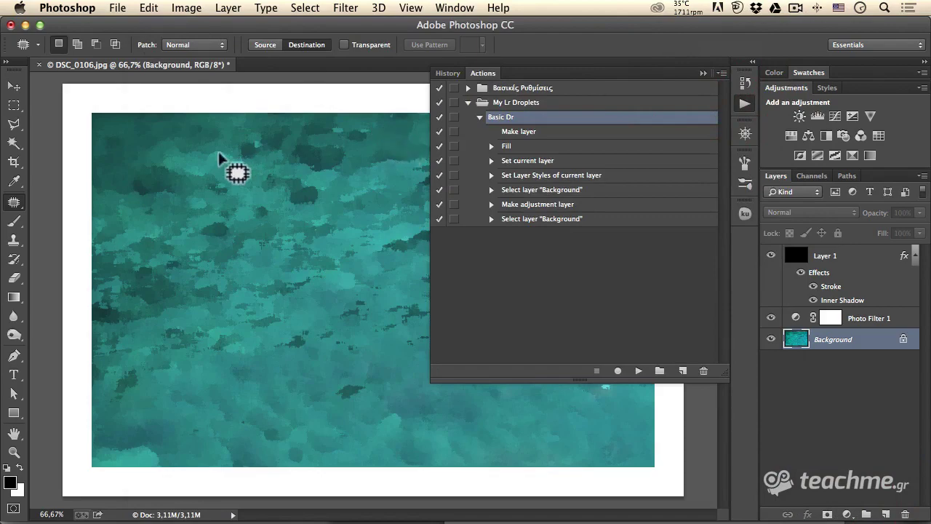
Step: Close the processed photo without saving and switch to Finder
click(38, 64)
click(415, 207)
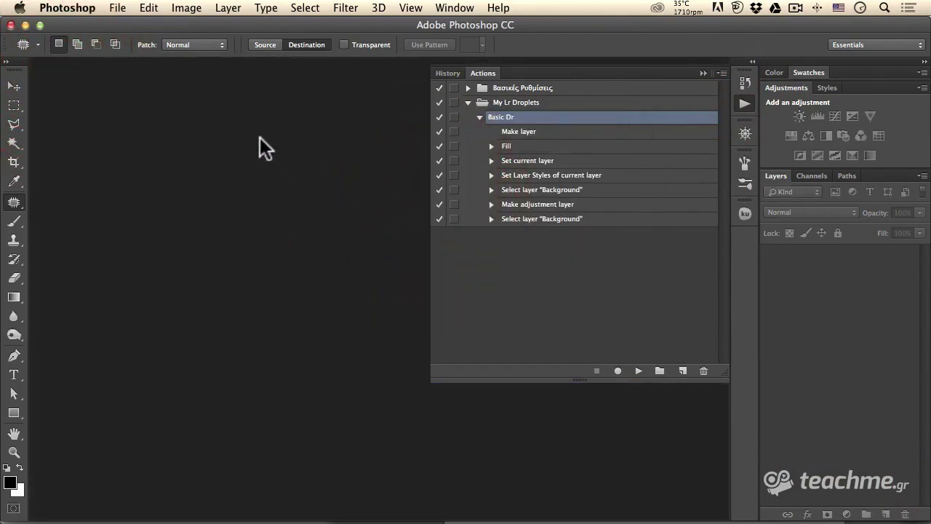
key(super+Tab)
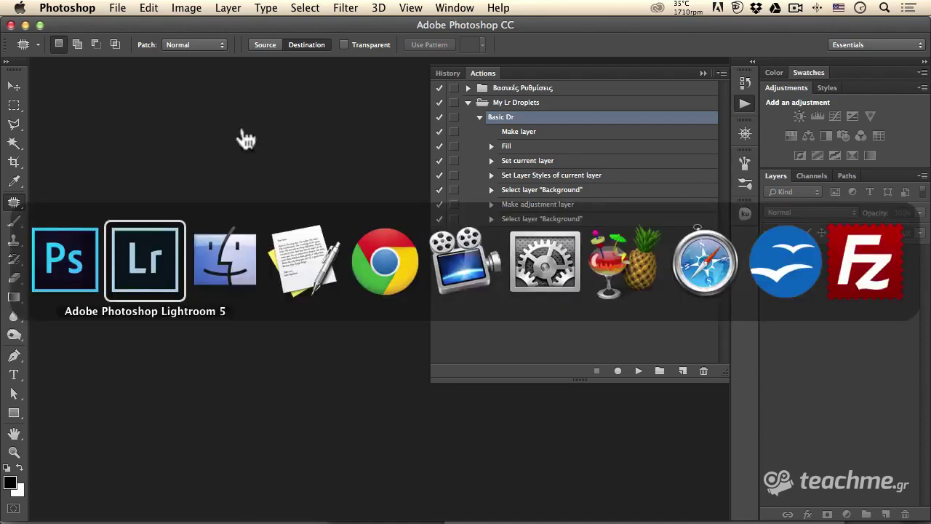
key(super+Tab)
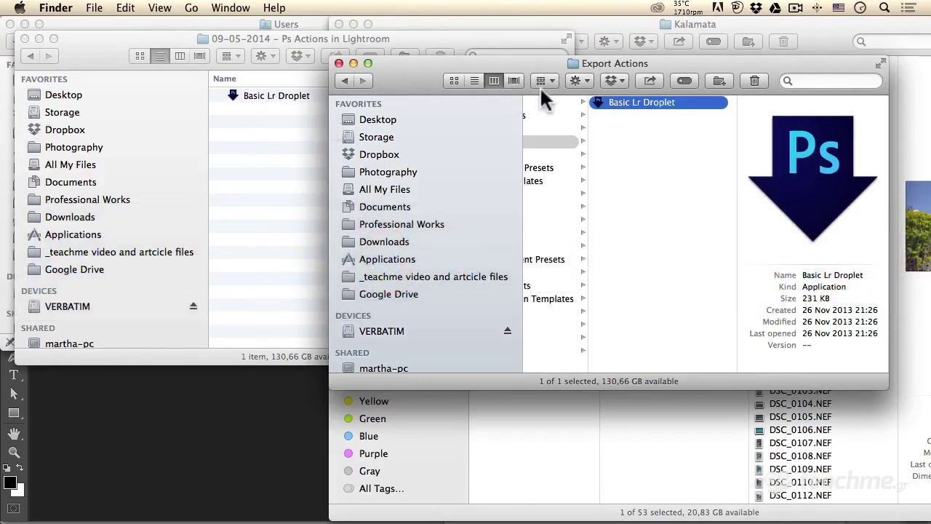
Step: Move Basic Lr Droplet from 09-05-2014 into Export Actions, replacing the old droplet
click(547, 59)
click(637, 64)
click(271, 93)
click(271, 96)
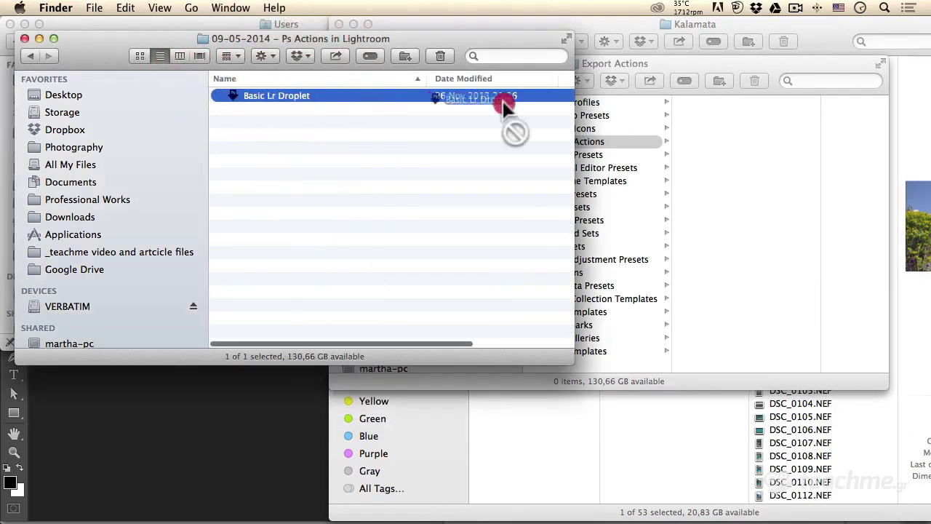
drag(252, 95, 747, 124)
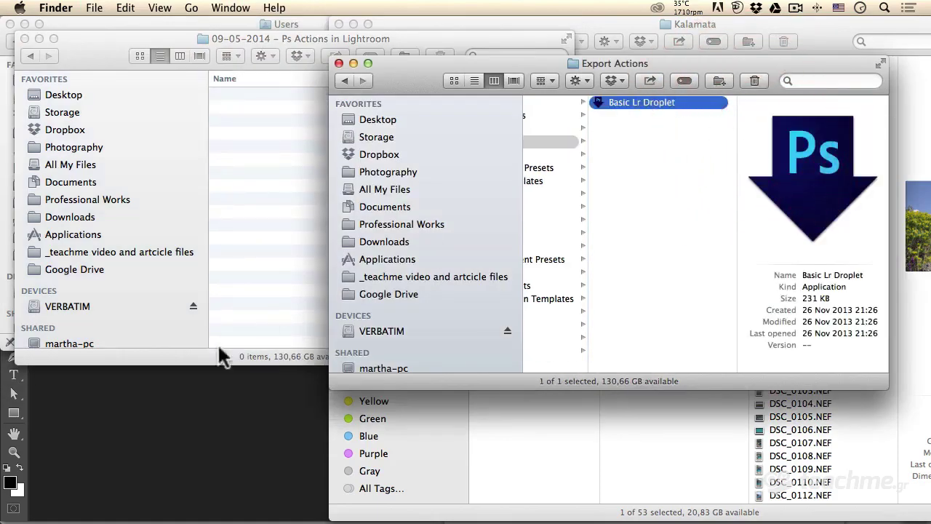
key(super+Tab)
key(super+Tab)
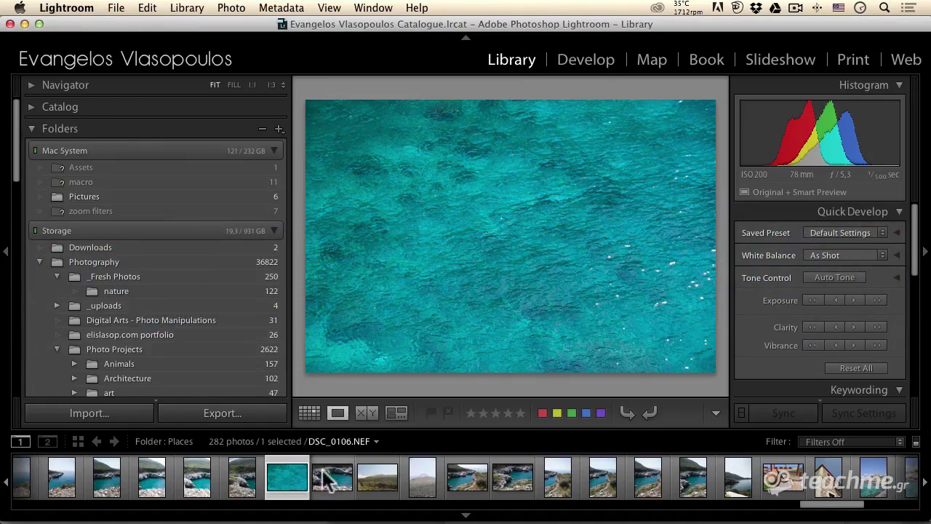
Step: Export hillside photo DSC_0104 to the Desktop with Basic Lr Droplet as post-processing
click(336, 481)
click(376, 479)
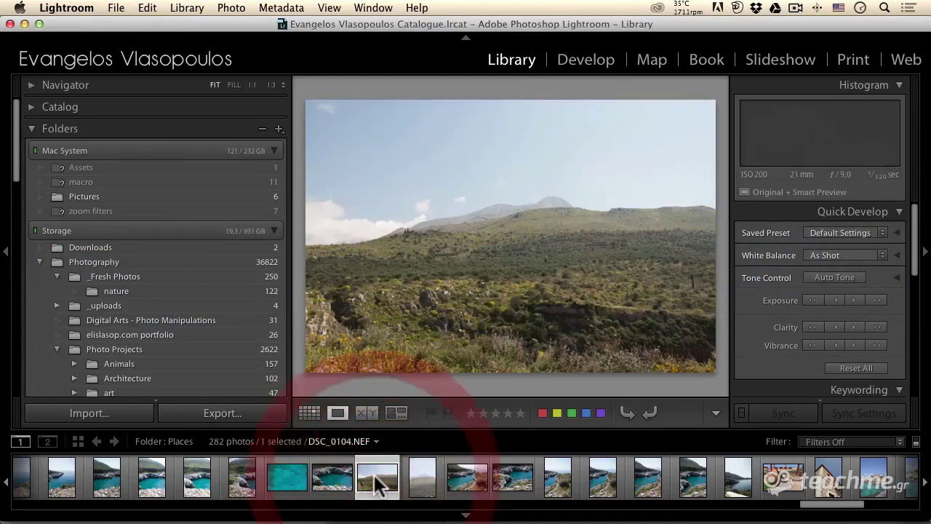
click(118, 9)
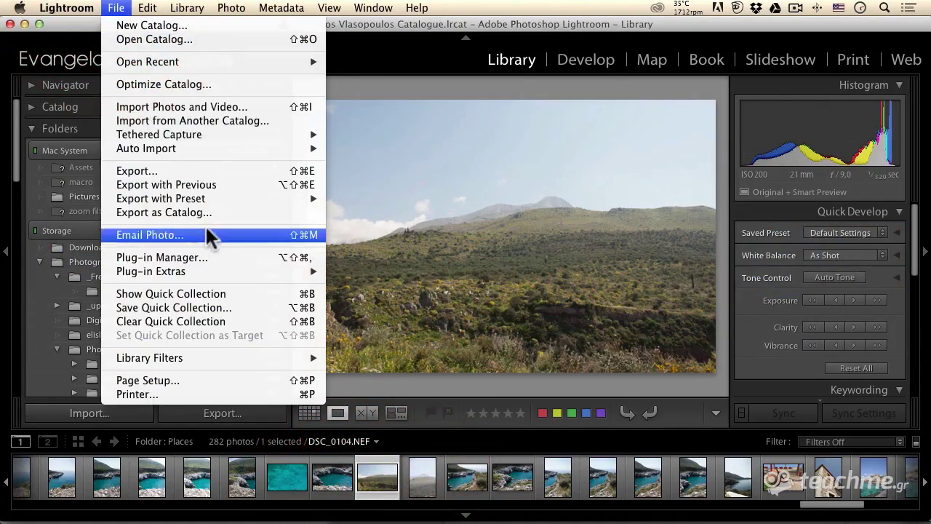
click(197, 173)
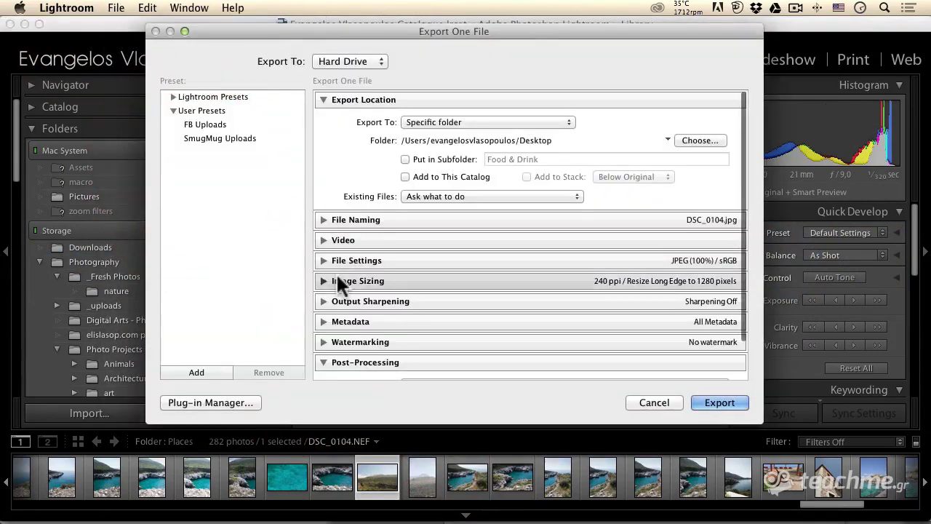
scroll(349, 291, down, 2)
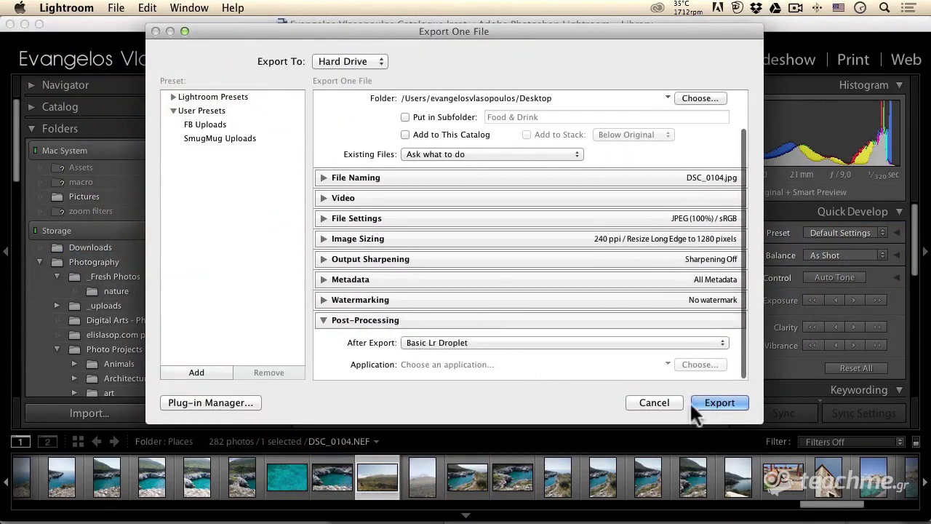
click(717, 404)
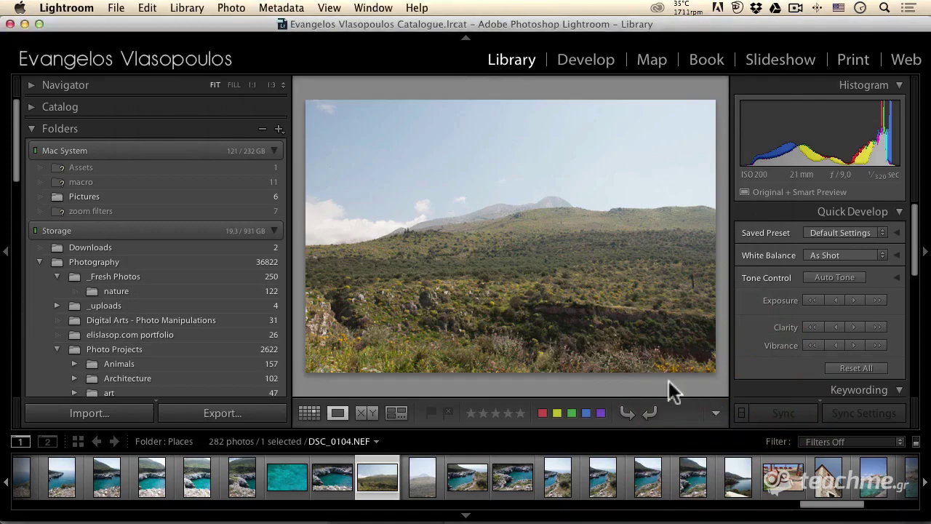
key(super+Tab)
key(super+Tab)
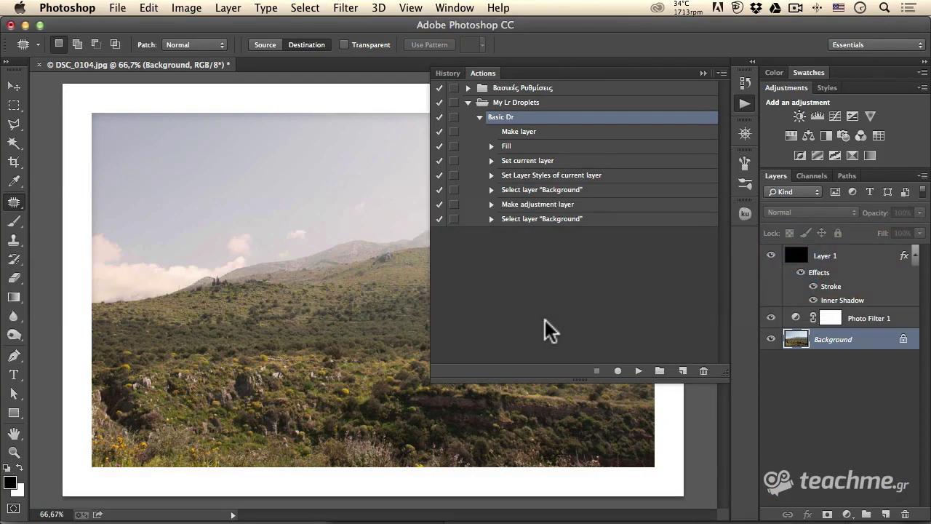
Step: Collapse the Actions panel and inspect the Photo Filter 1 and Layer 1 layers
click(745, 104)
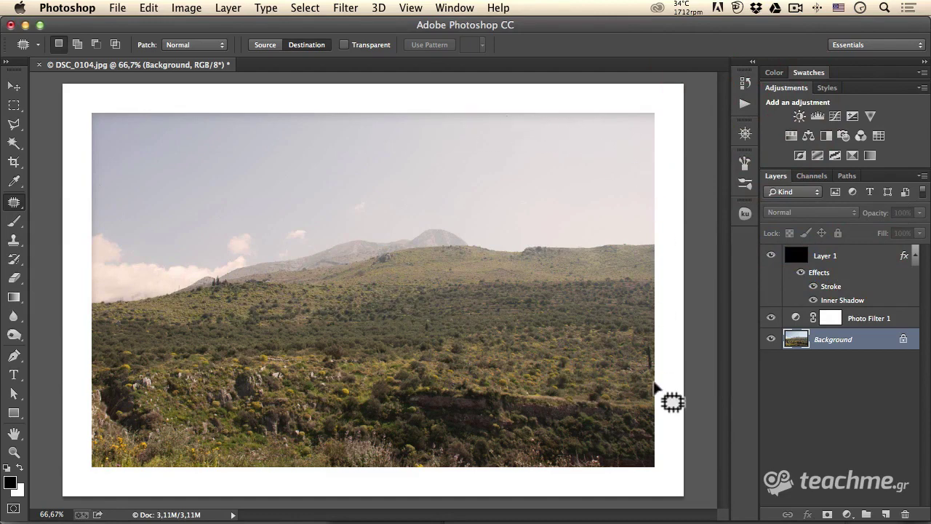
click(859, 322)
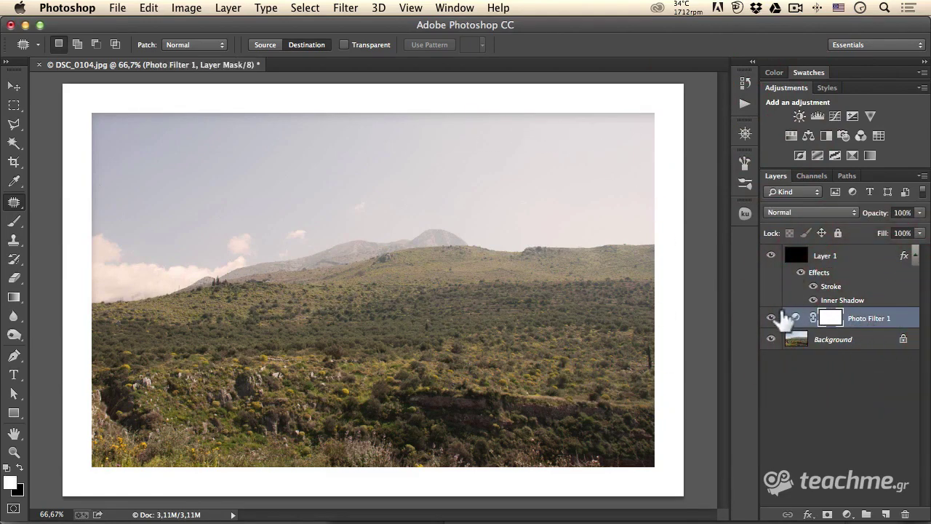
click(833, 261)
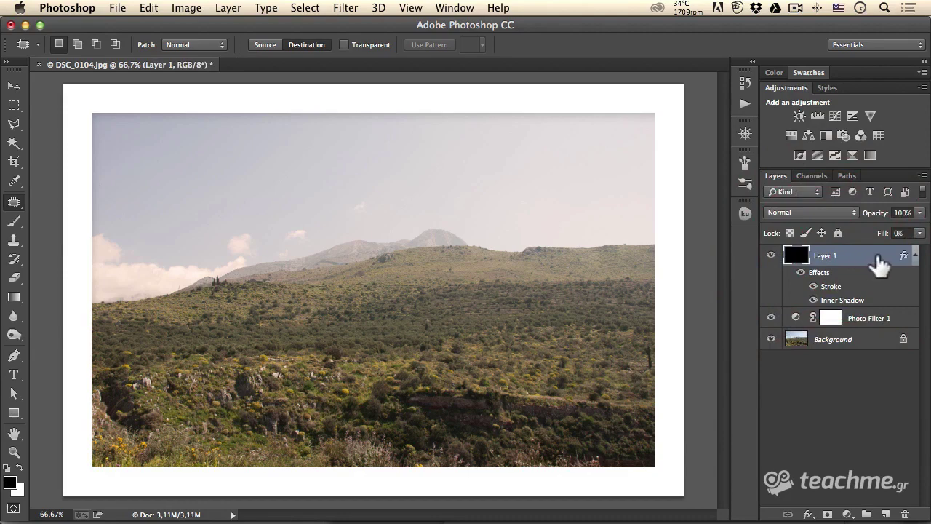
Step: Widen Layer 1's stroke to 13 px; set inner shadow to 24% opacity, 9 px distance, 43 px size
double_click(879, 262)
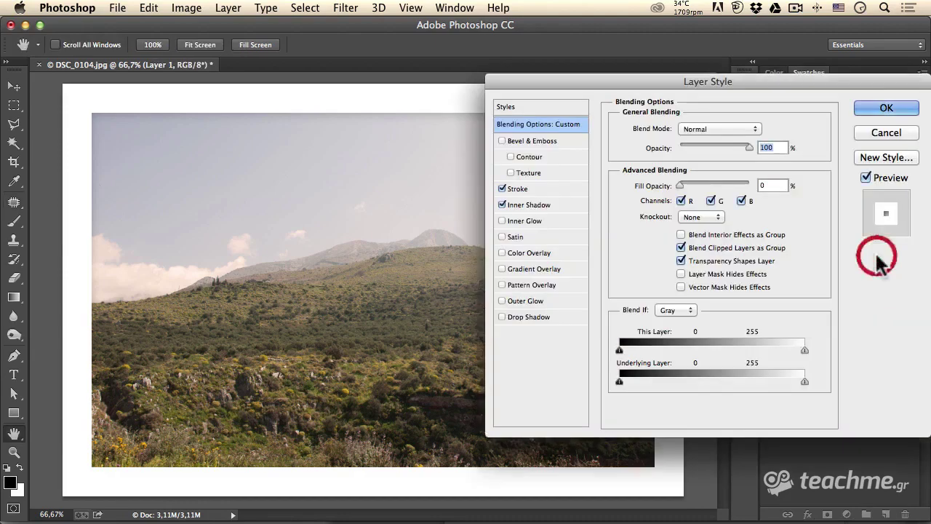
click(520, 189)
drag(687, 121, 673, 123)
click(529, 204)
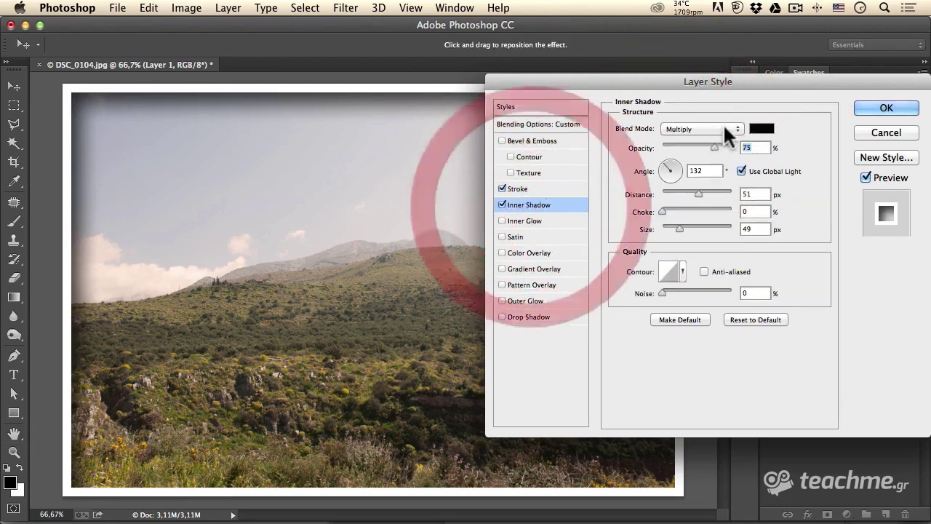
drag(715, 148, 679, 147)
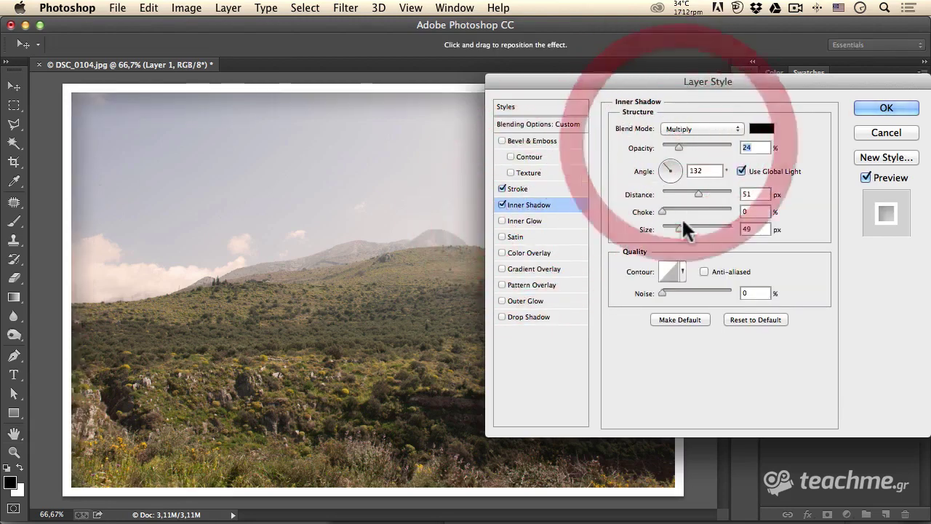
drag(683, 223, 662, 225)
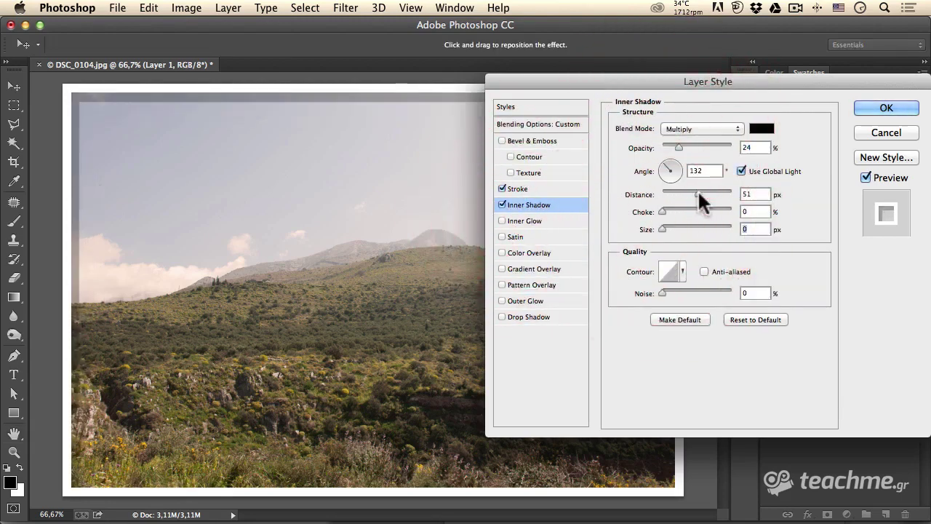
drag(698, 194, 669, 195)
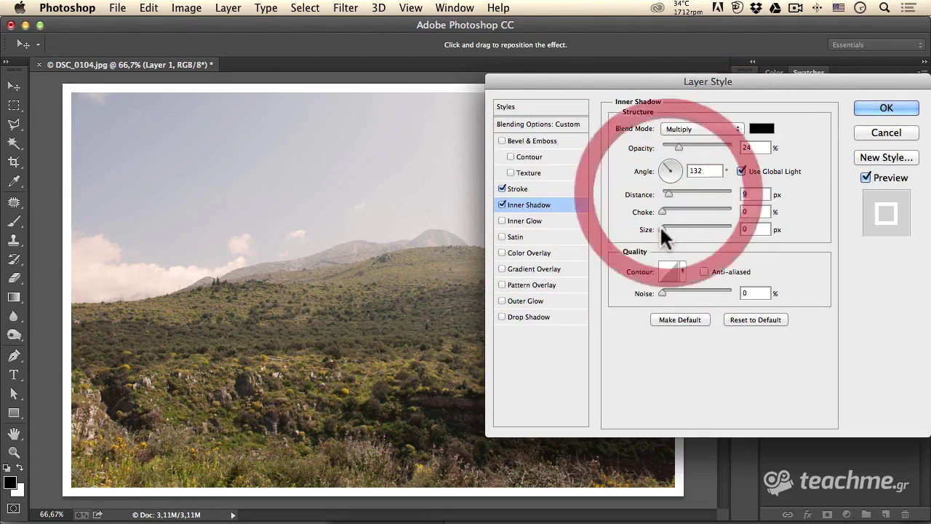
drag(662, 229, 678, 230)
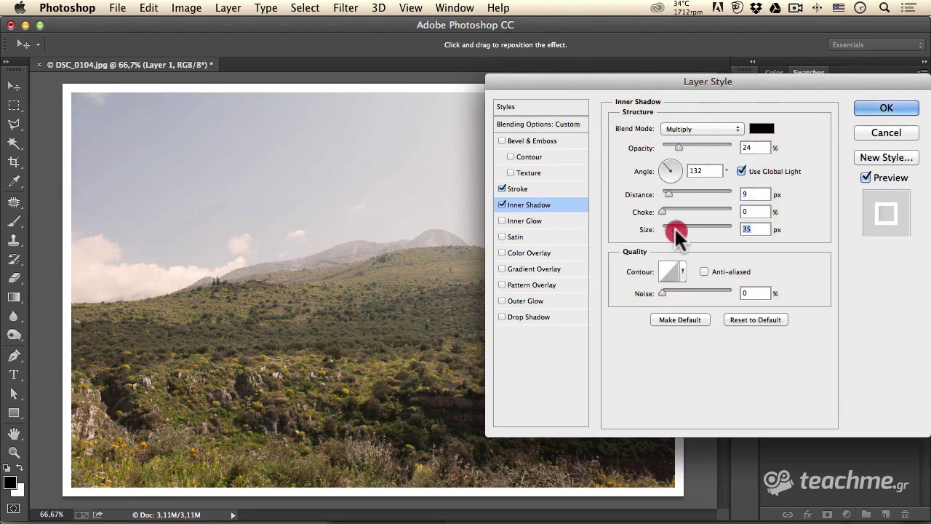
click(879, 105)
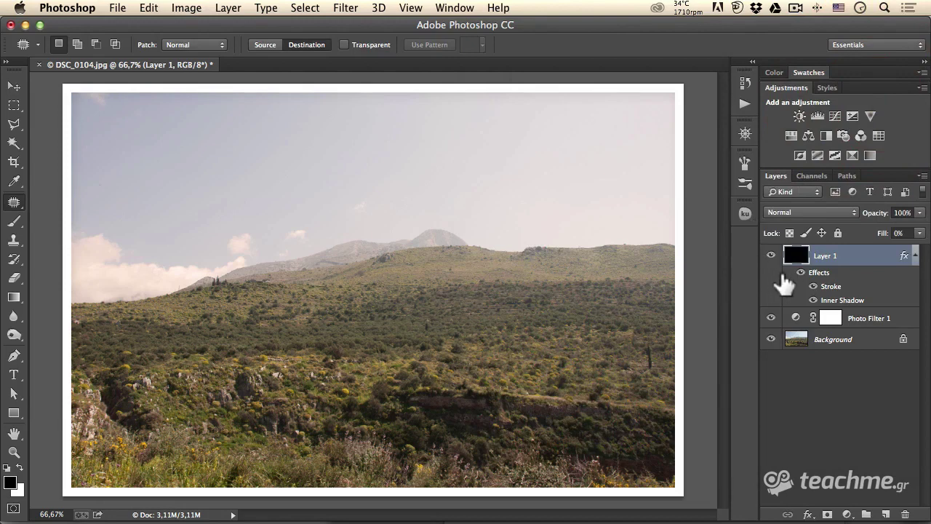
Step: Raise Photo Filter 1 density to 73% and settle on Warming Filter (85) after trying Cooling and Red
double_click(796, 320)
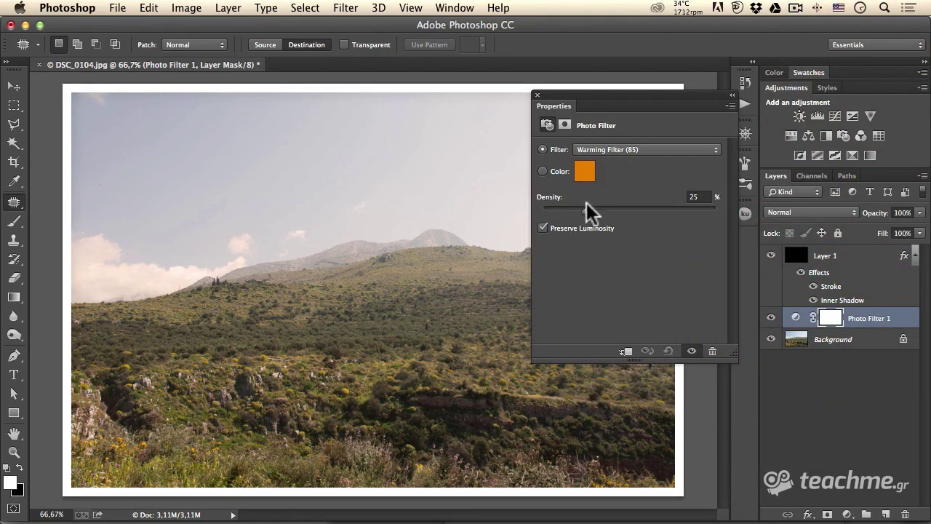
drag(591, 210, 643, 210)
click(648, 149)
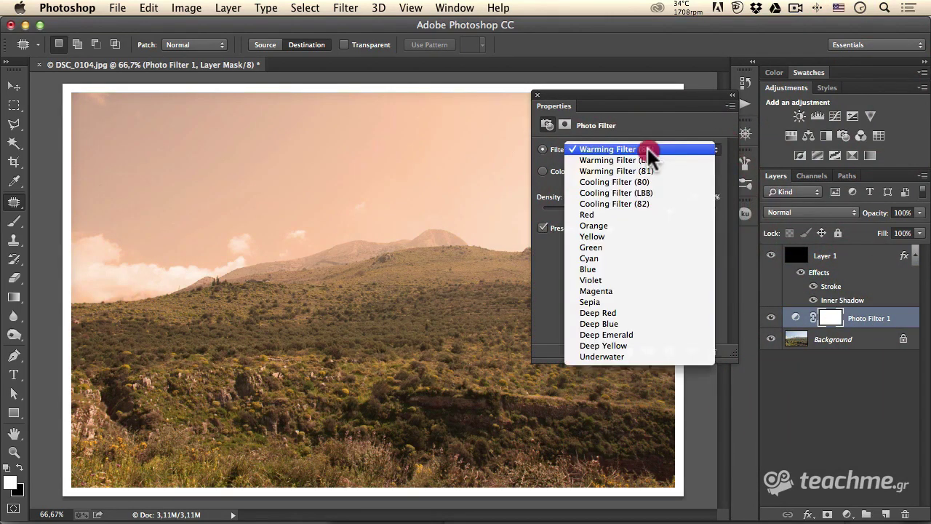
click(617, 182)
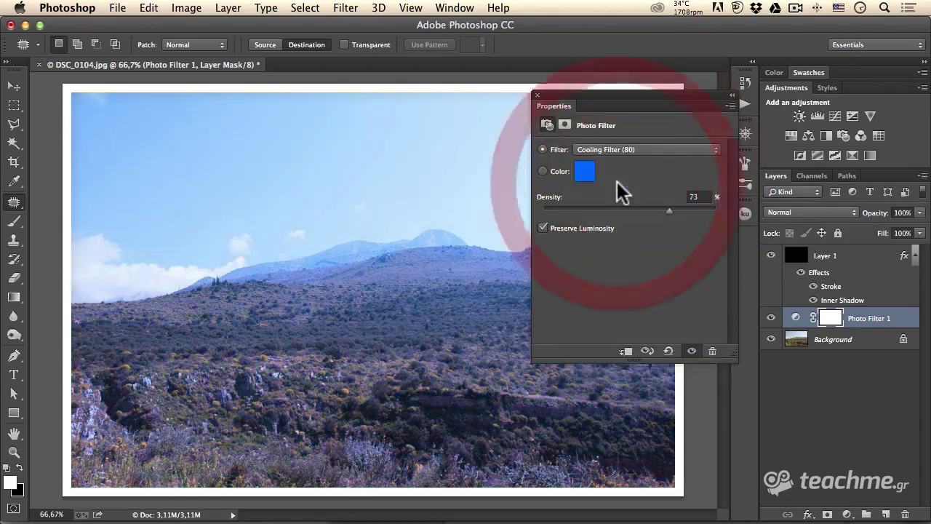
click(611, 145)
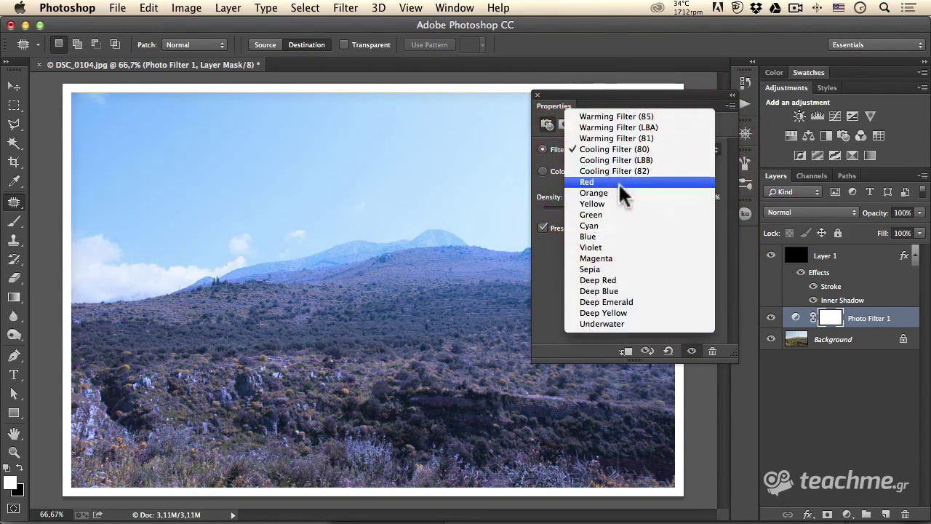
click(619, 182)
click(635, 150)
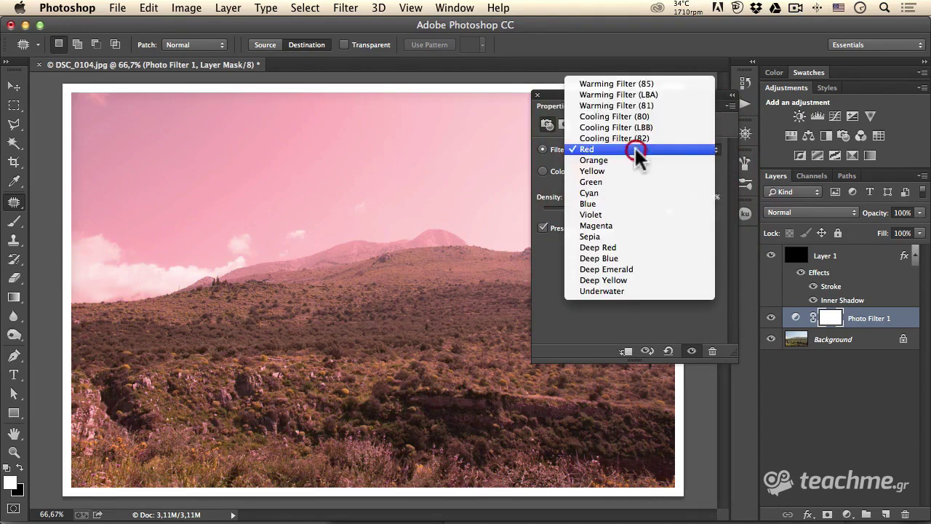
click(610, 85)
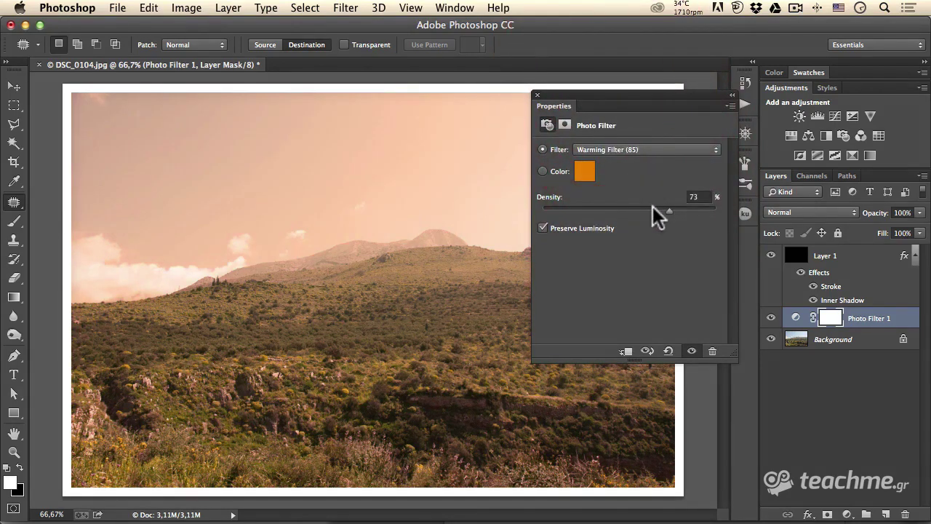
click(536, 95)
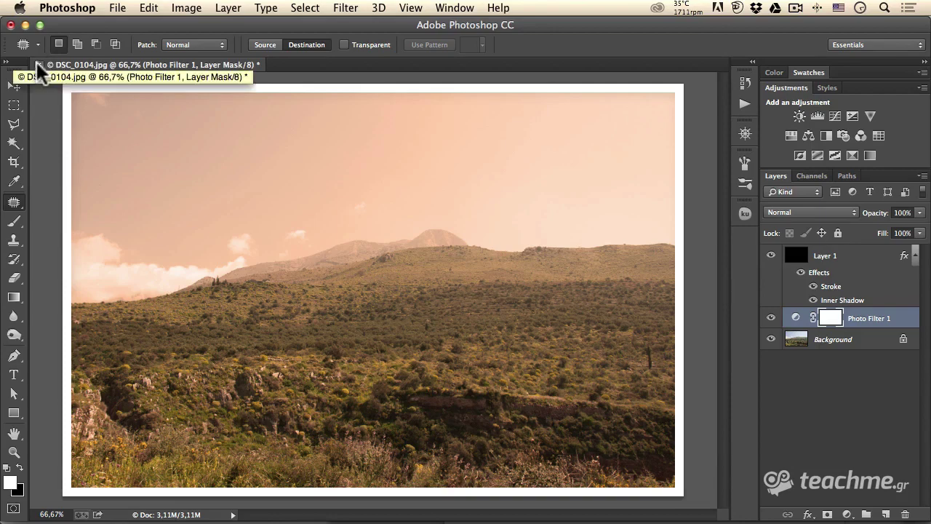
Step: Compare the tinted Photoshop result with the original DSC_0104, ending in Lightroom's Library
key(super+Tab)
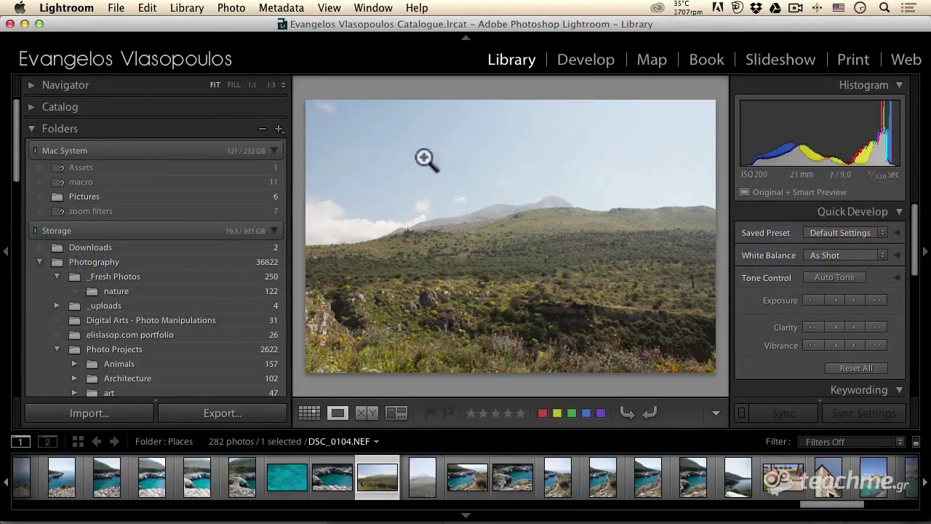
key(super+Tab)
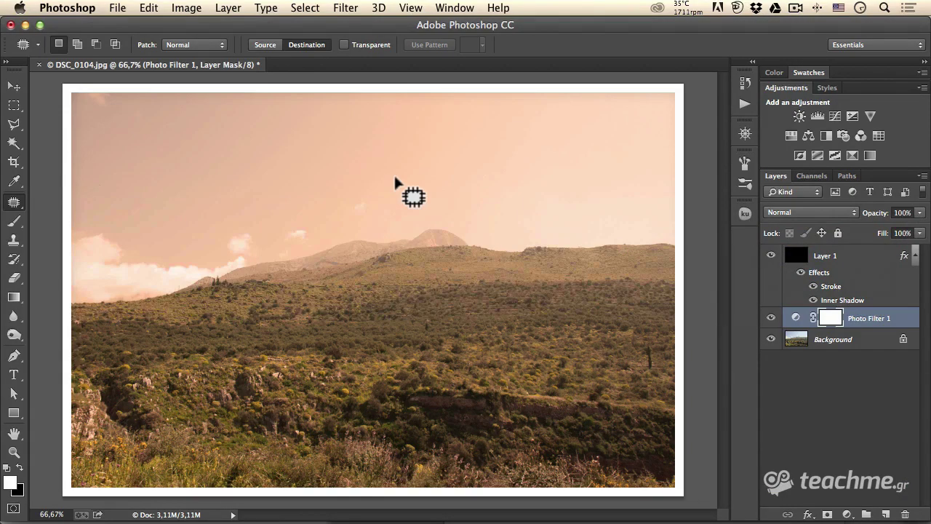
key(super+Tab)
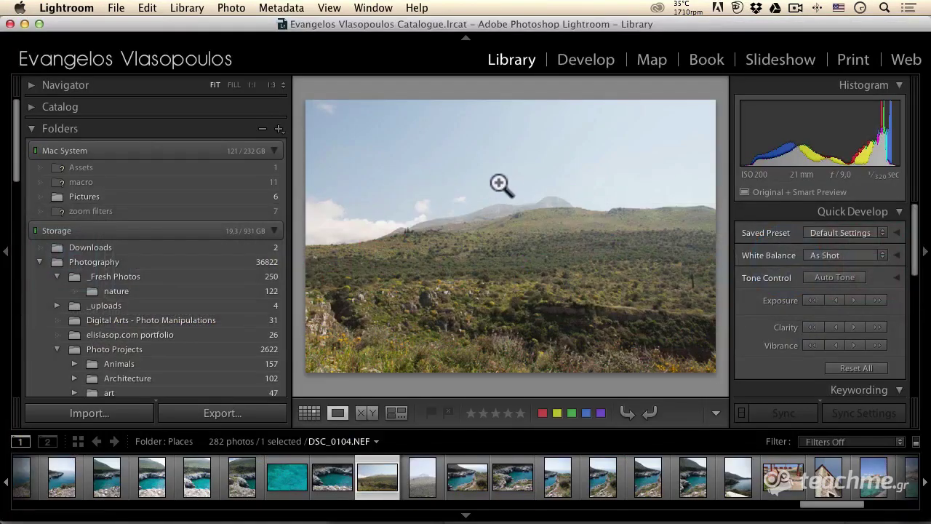